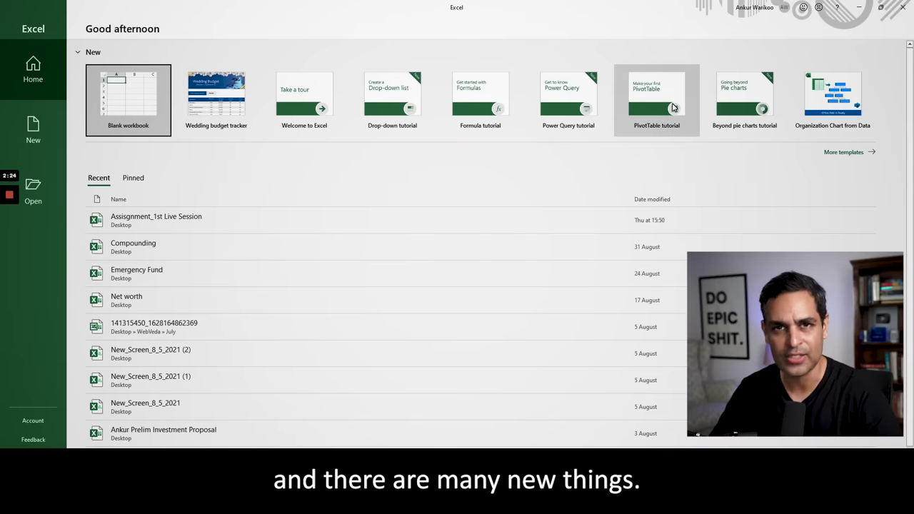
Find 'budget' templates from the New page and preview the Wedding expense budget template.
click(843, 154)
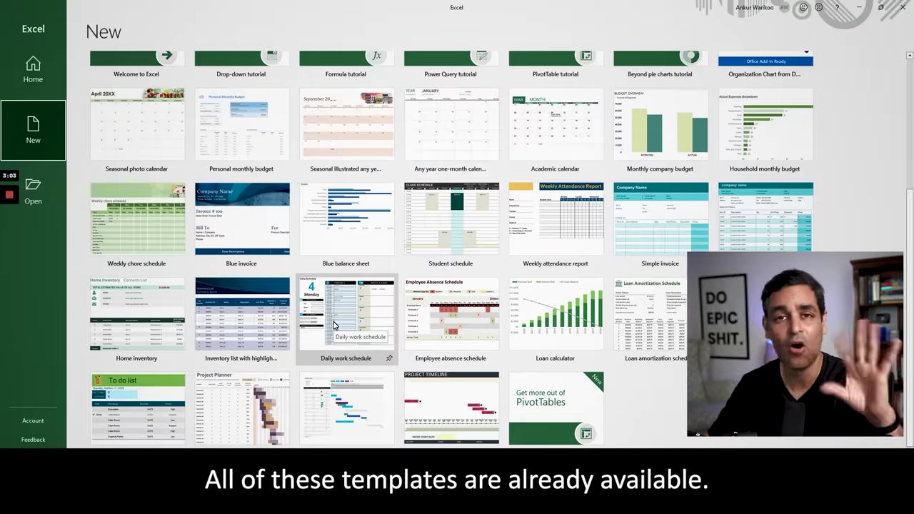
scroll(333, 324, up, 10)
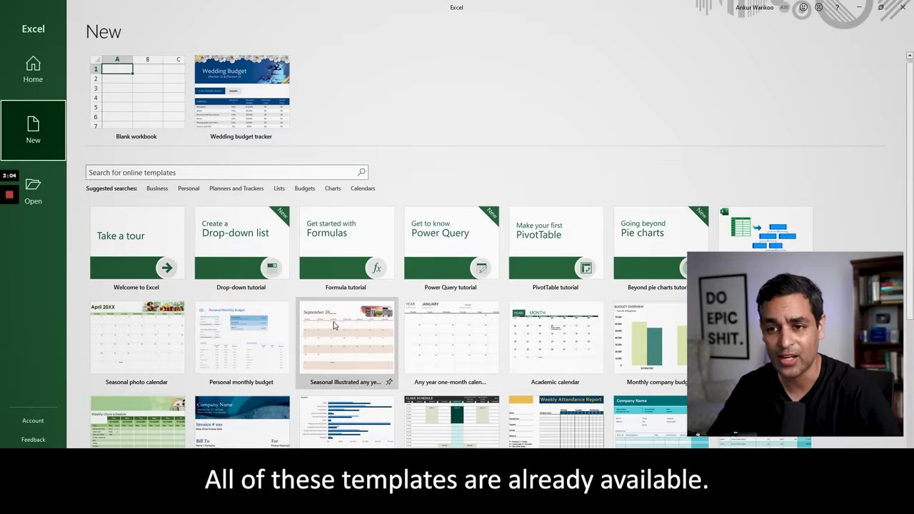
click(50, 147)
text(budg)
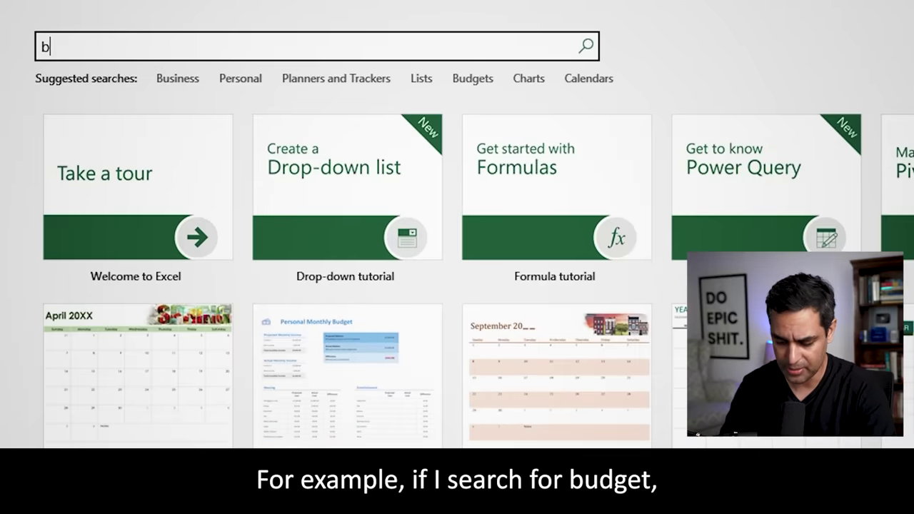
text(et)
key(Return)
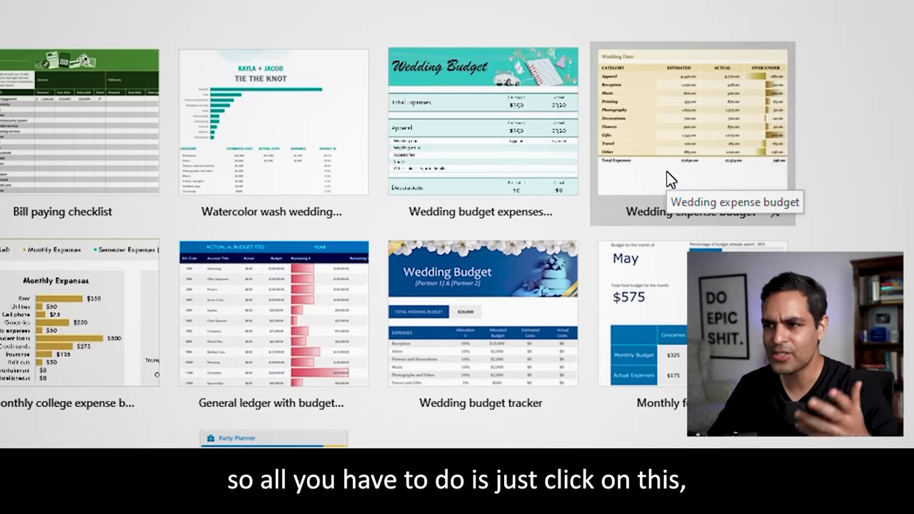
click(669, 179)
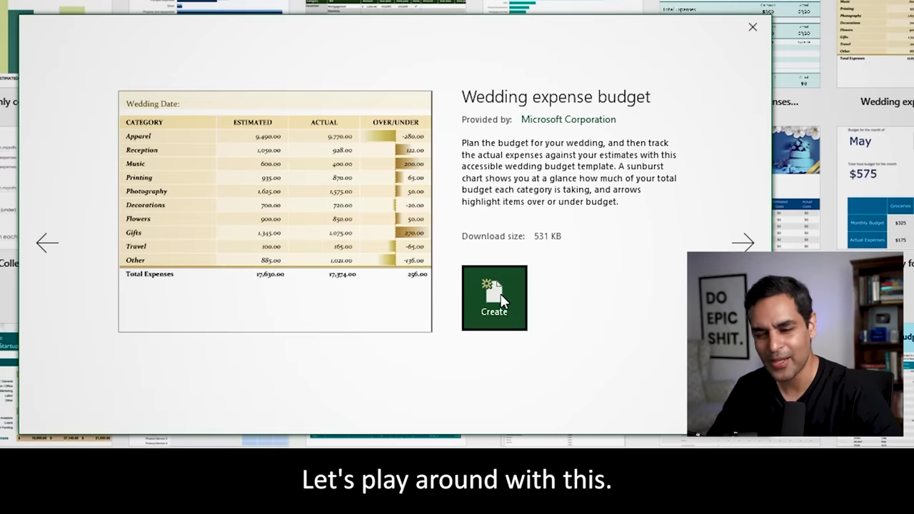
Create the Wedding expense budget workbook and go to its Apparel sheet.
click(502, 300)
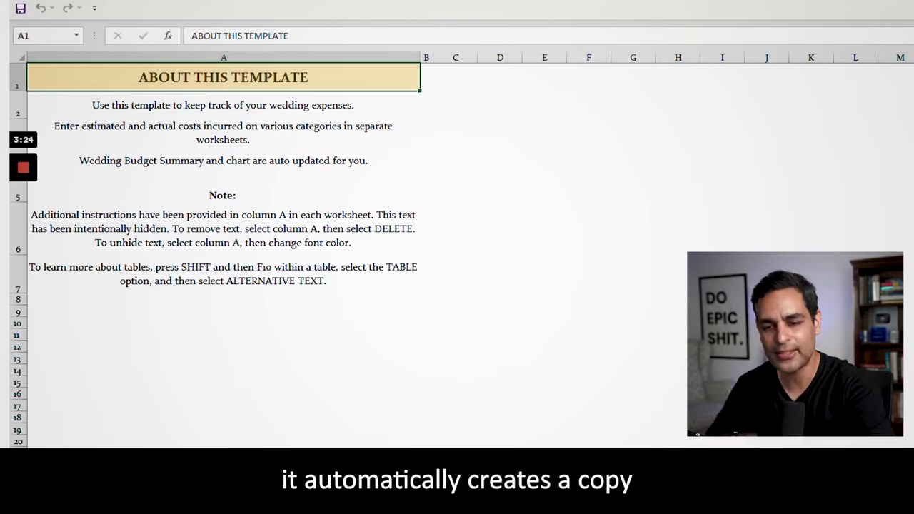
key(ctrl+Page_Down)
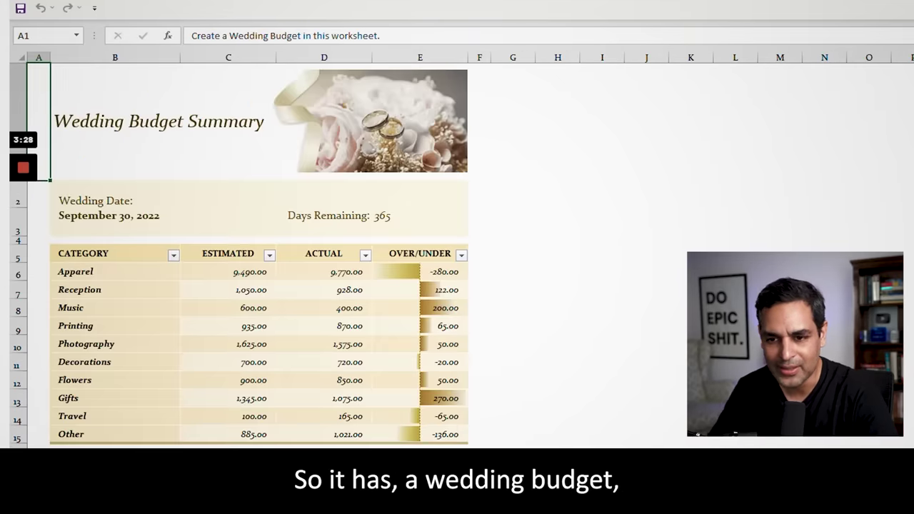
key(ctrl+Page_Down)
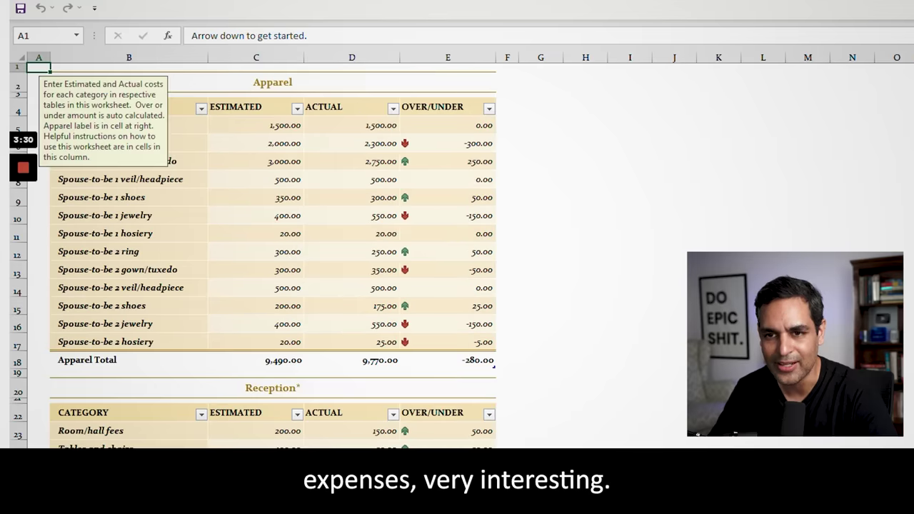
click(585, 287)
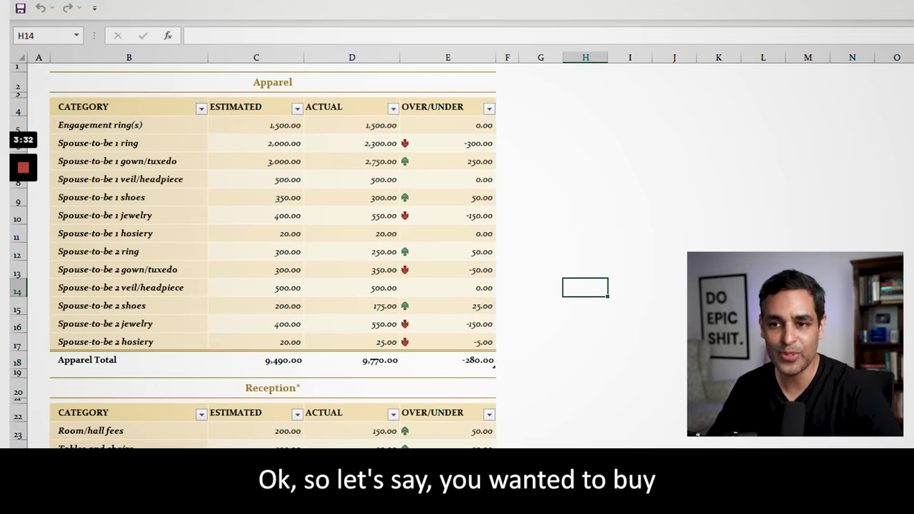
Enter 50,000 estimated and 47,000 actual for Engagement ring(s).
click(245, 127)
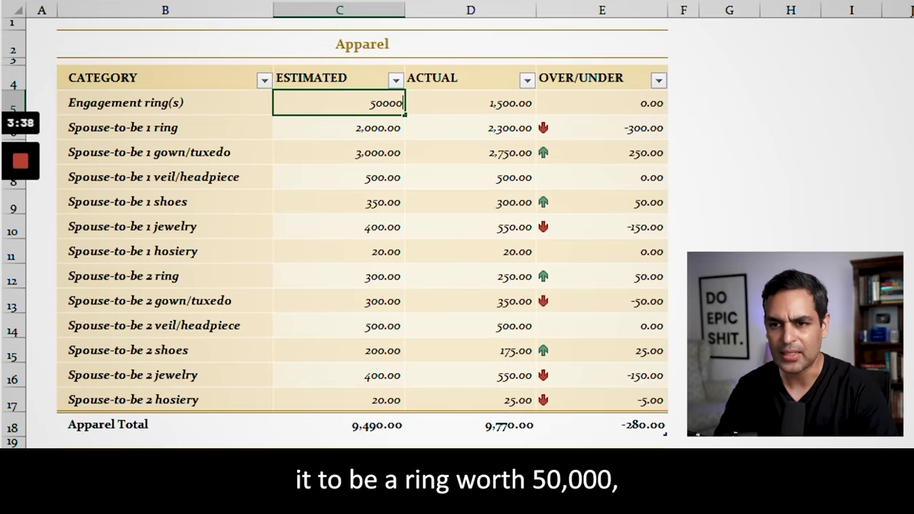
click(470, 103)
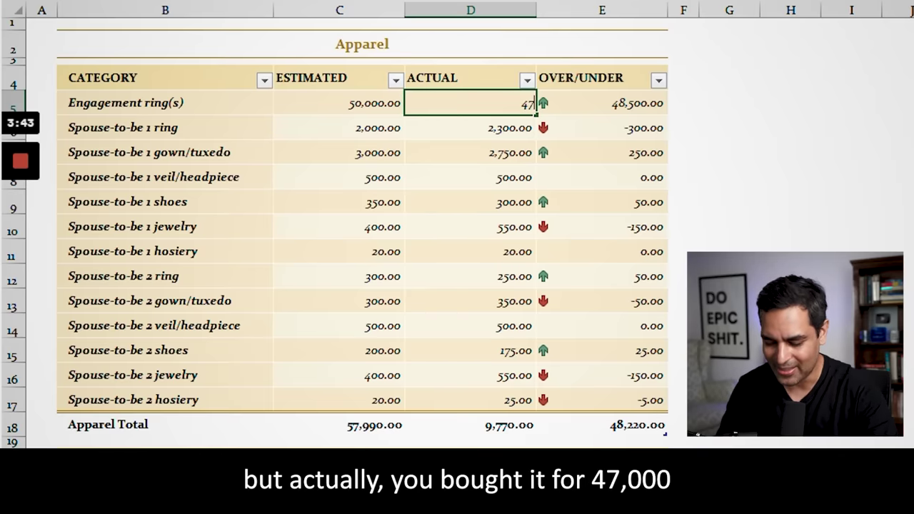
text(000)
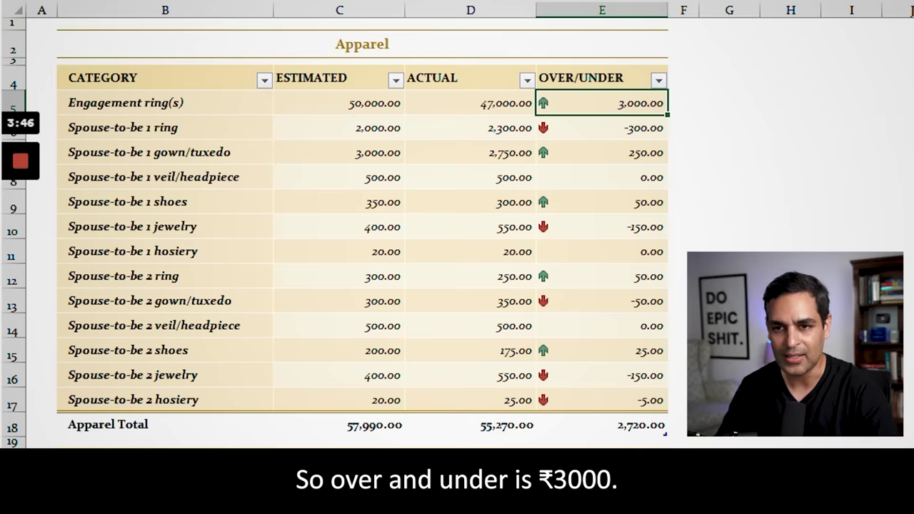
key(Left)
key(Left)
Rename the next row to Wedding Suit with 15,000 estimated and 17,000 actual.
key(Down)
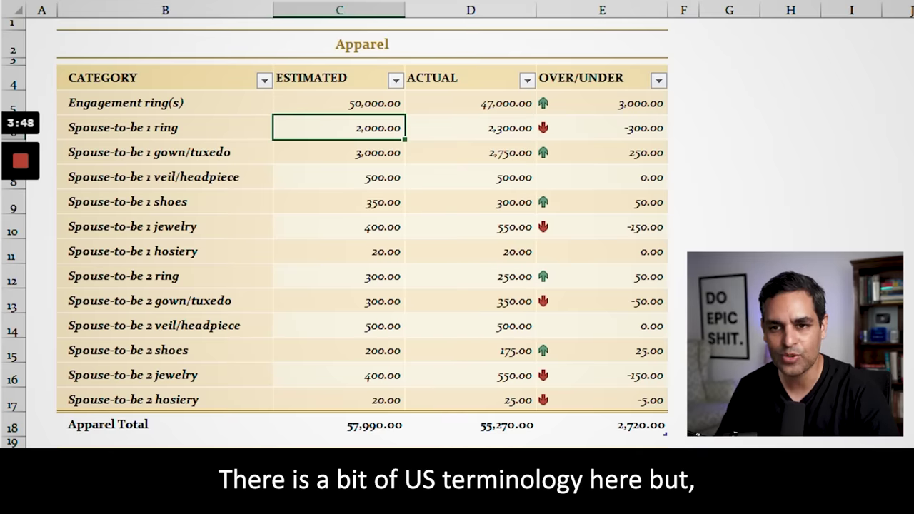
key(Down)
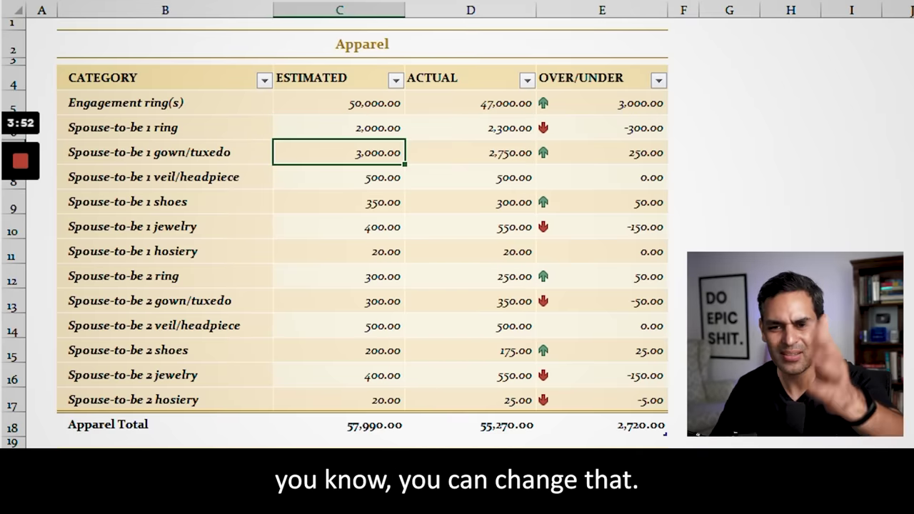
key(Left)
key(Up)
text(S)
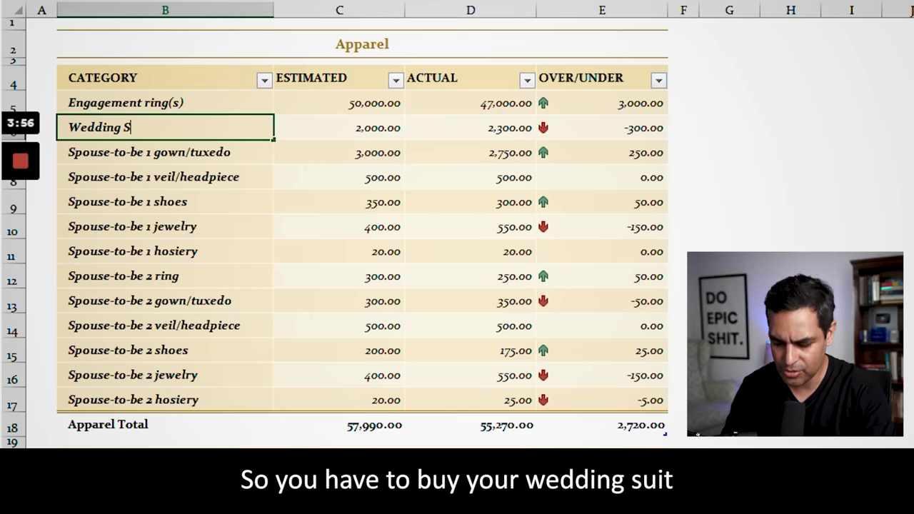
text(uit)
key(Tab)
text(15)
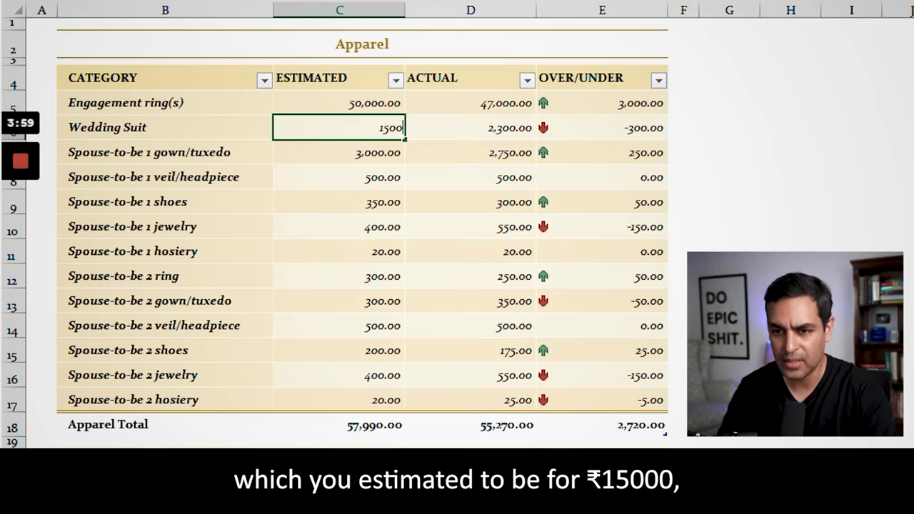
text(00)
key(Tab)
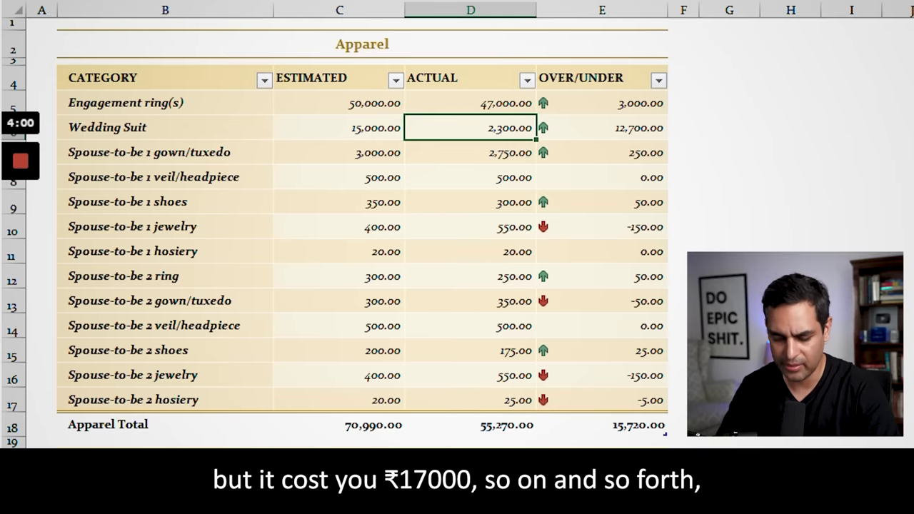
text(17000)
key(Tab)
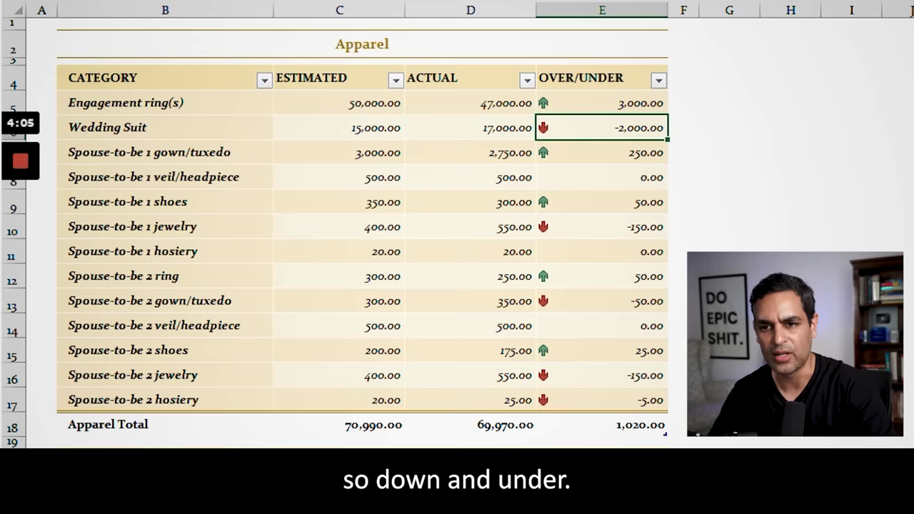
Clear the Spouse-to-be rows B7:E17, leaving Apparel totals of 65,000 and 64,000.
drag(164, 152, 624, 396)
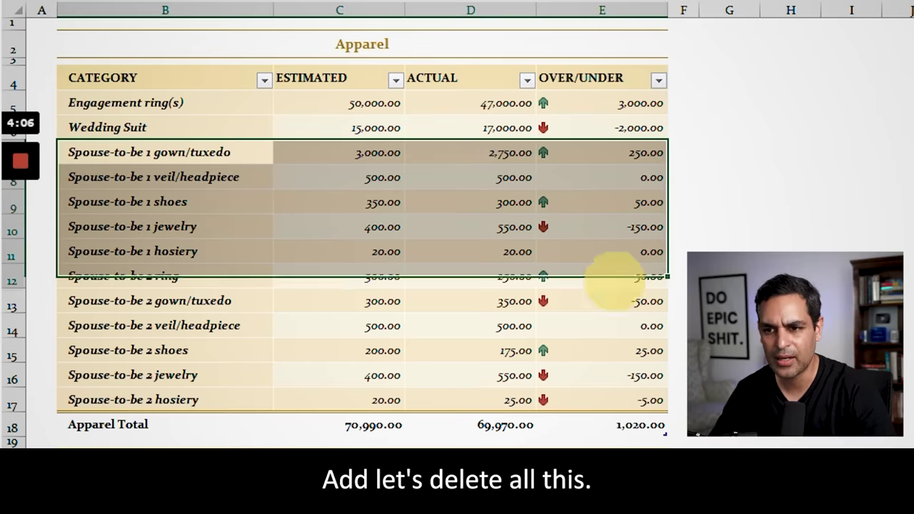
key(Delete)
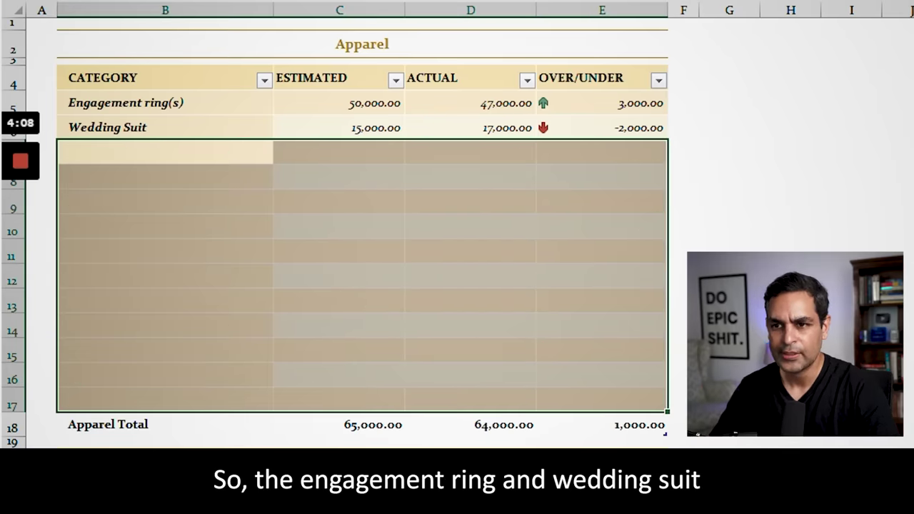
click(670, 397)
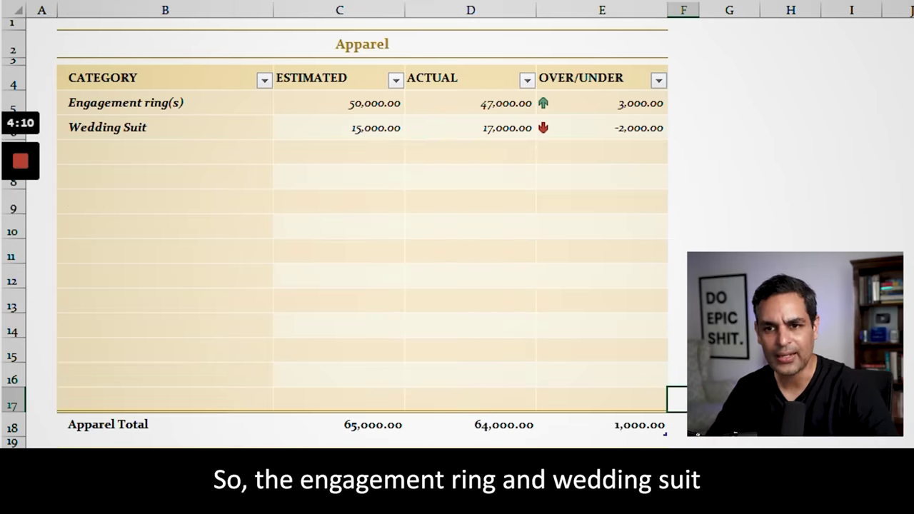
click(182, 102)
click(186, 128)
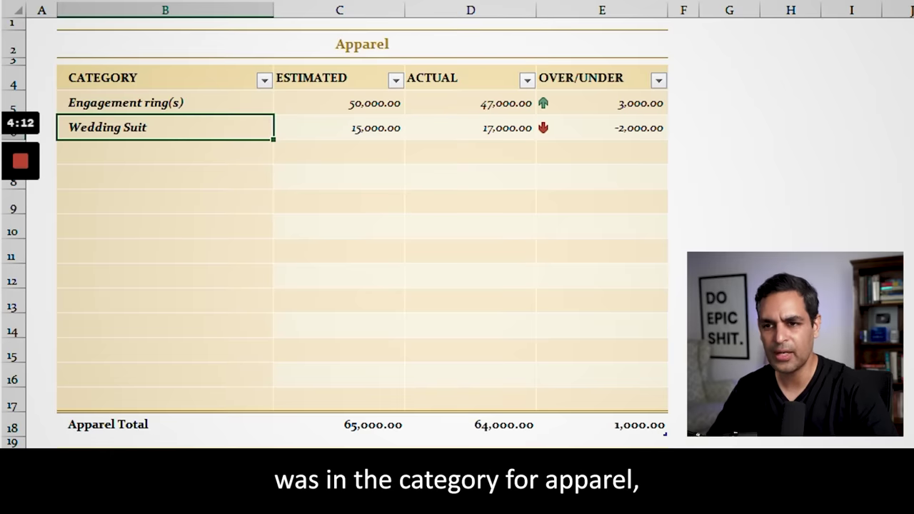
click(339, 424)
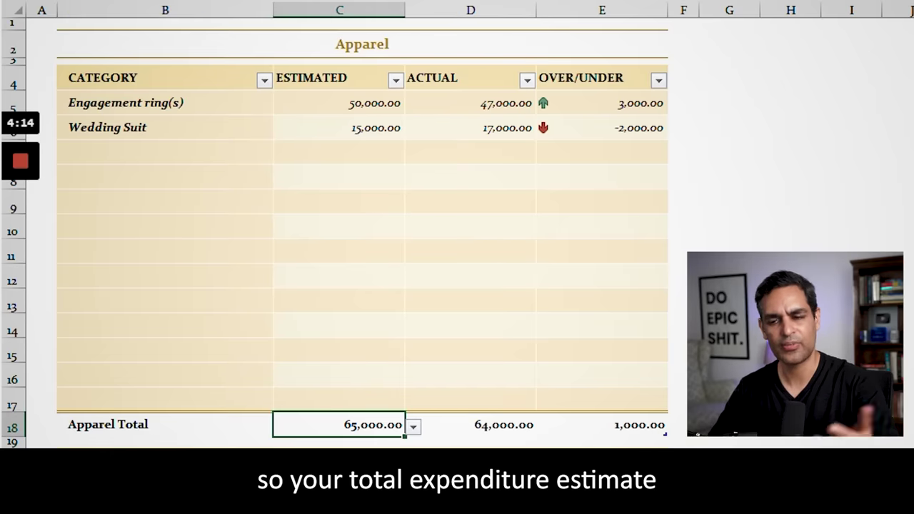
click(470, 424)
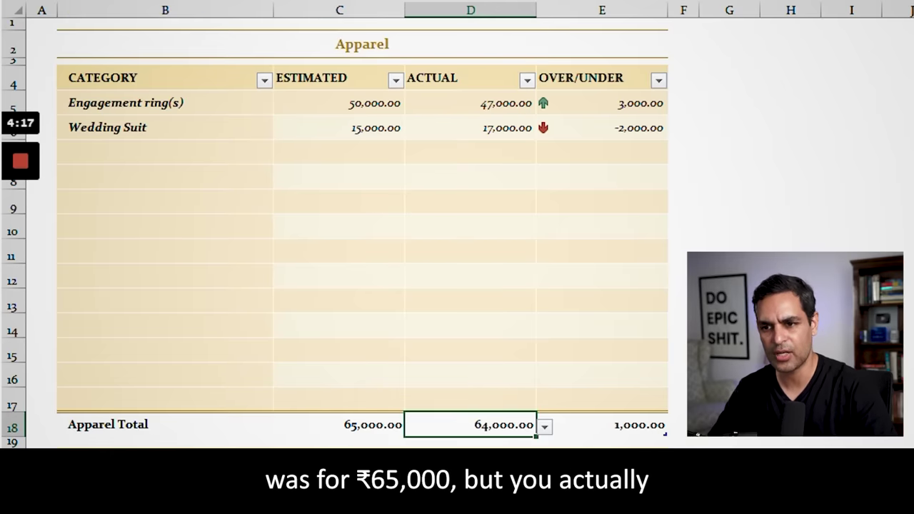
click(628, 424)
Check that the Wedding Budget Summary shows Apparel at 65,000 estimated, 64,000 actual, 1,000 over/under.
key(ctrl+Page_Up)
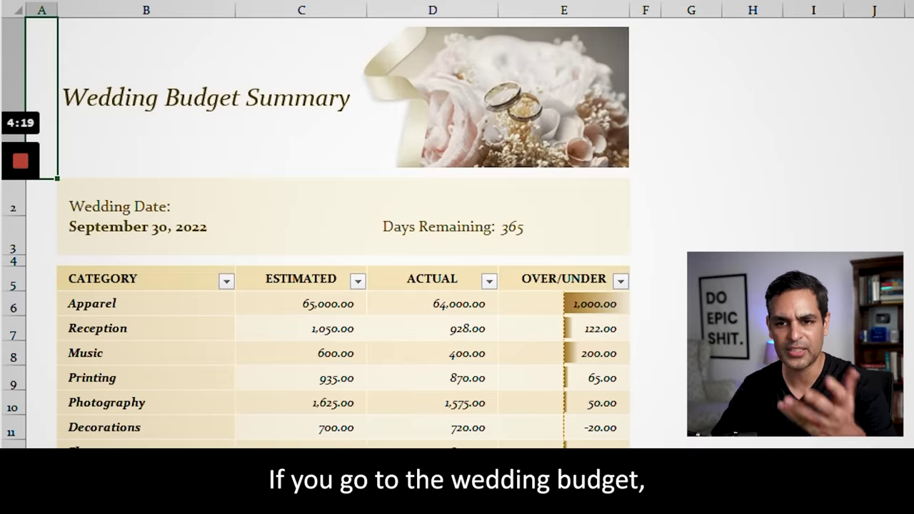
drag(142, 303, 600, 303)
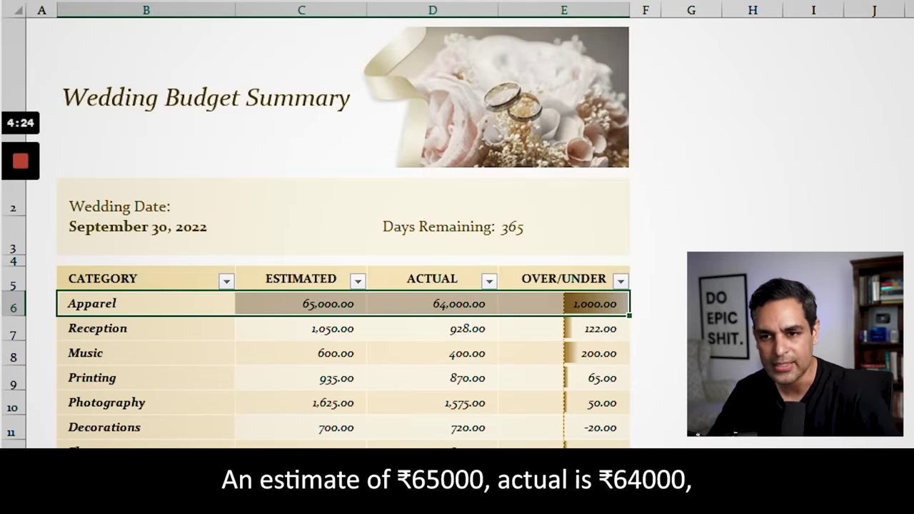
click(307, 300)
click(431, 303)
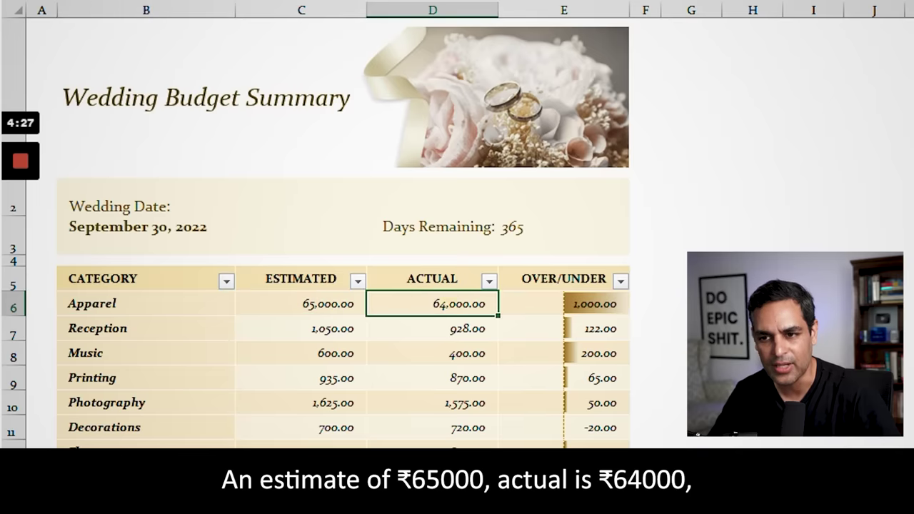
click(554, 302)
scroll(343, 229, down, 5)
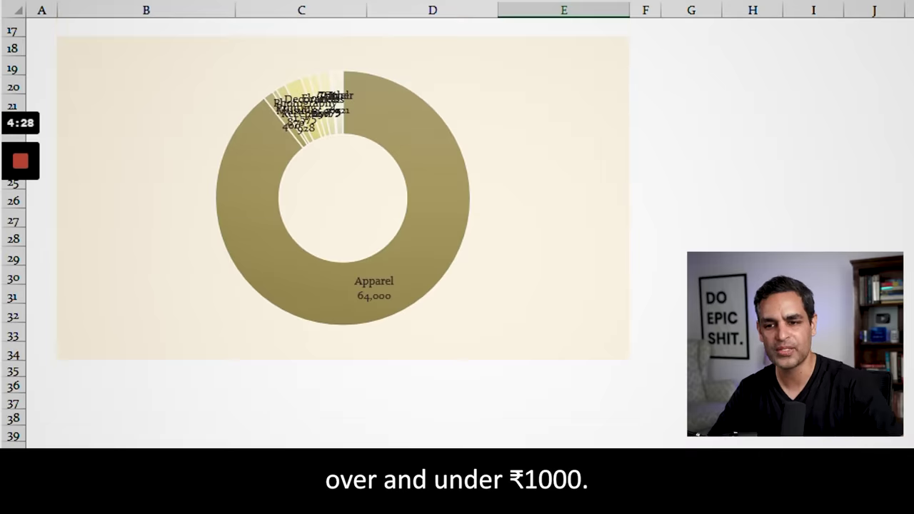
scroll(343, 228, up, 4)
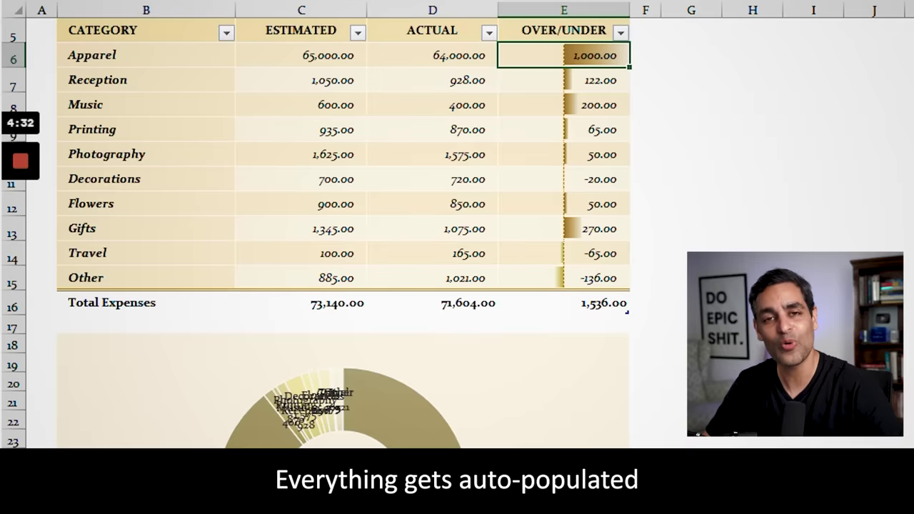
scroll(343, 229, up, 3)
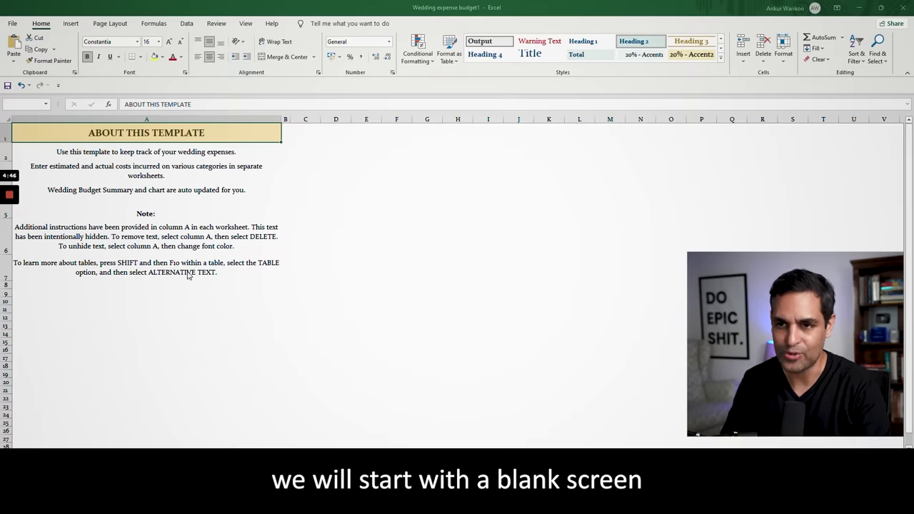
Close the wedding budget without saving and create a new blank workbook, Book1.
key(ctrl+w)
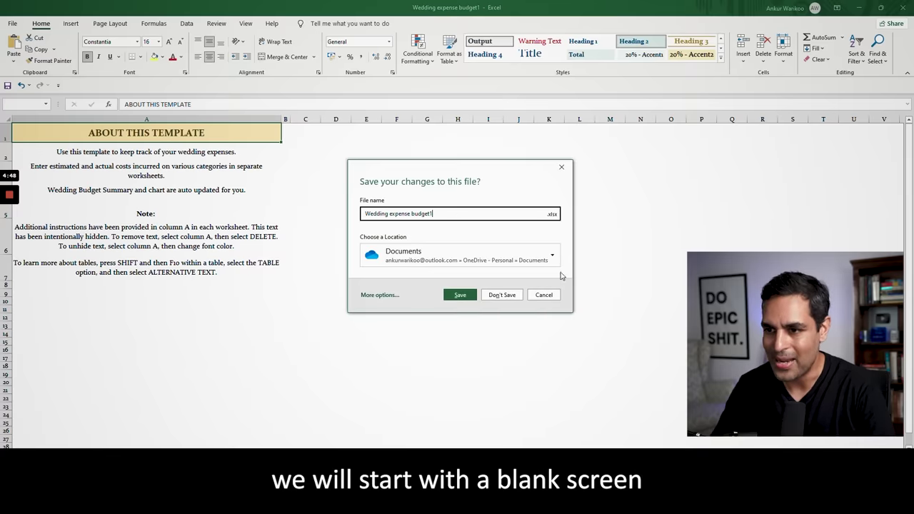
click(503, 295)
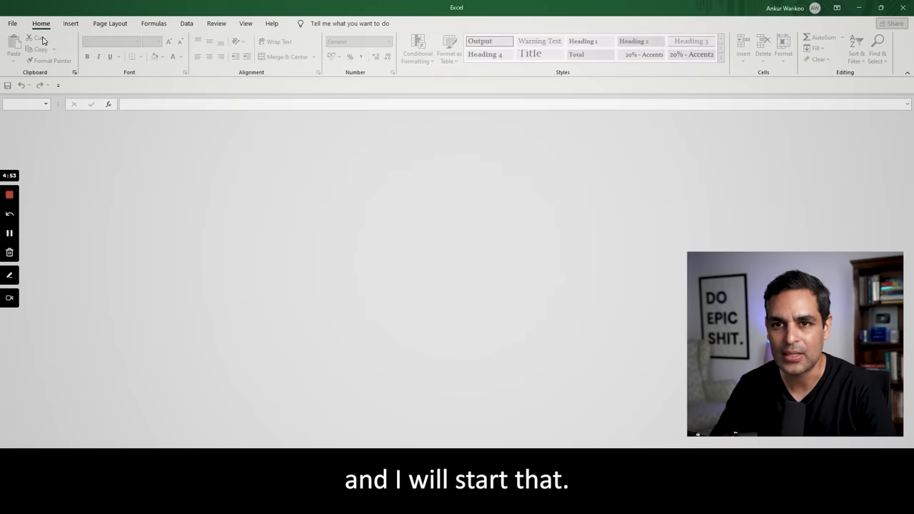
key(ctrl+n)
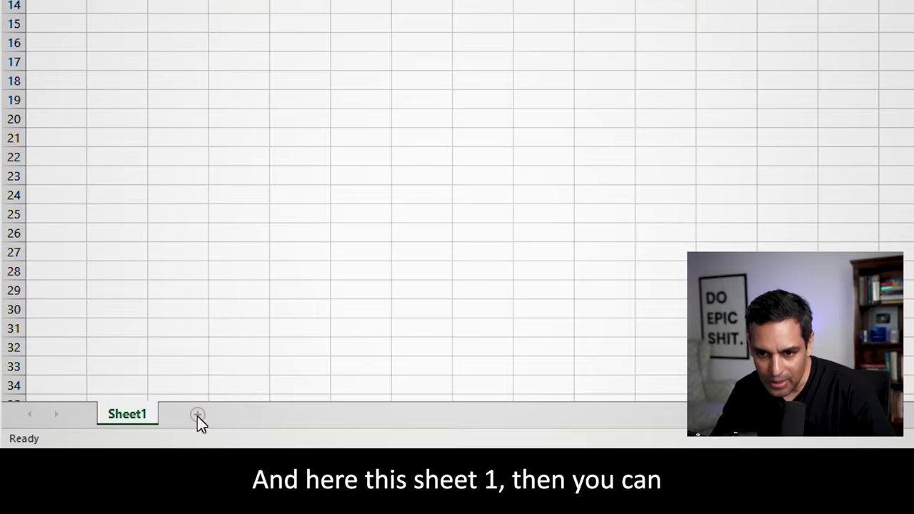
Add Sheet2 and Sheet3, then rename Sheet1 to Testing.
click(197, 416)
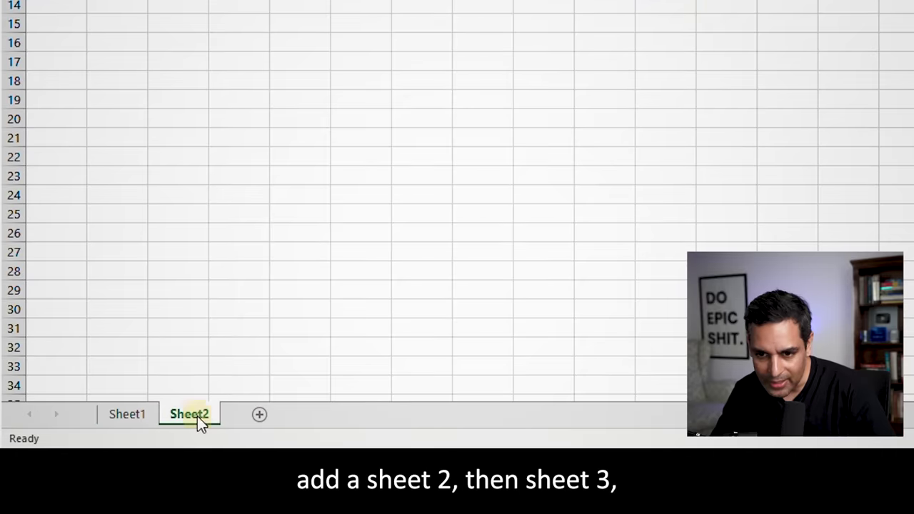
click(260, 414)
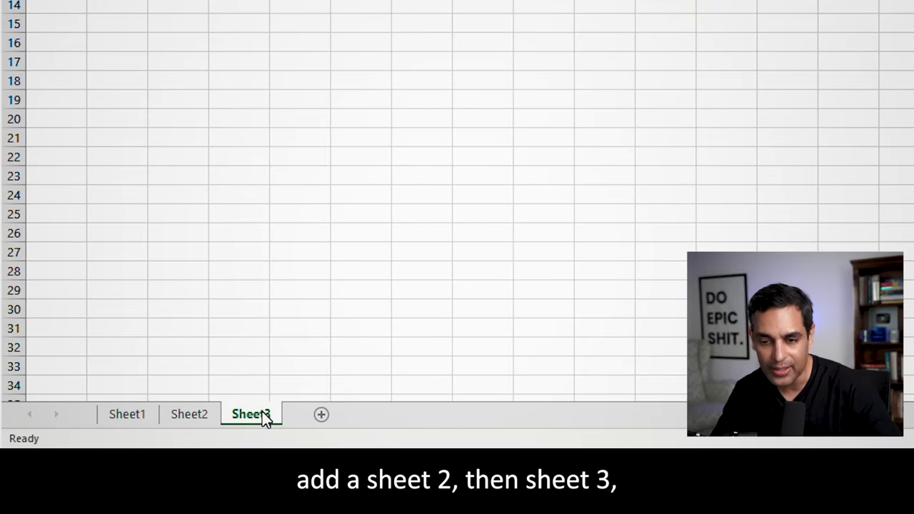
click(127, 419)
double_click(127, 419)
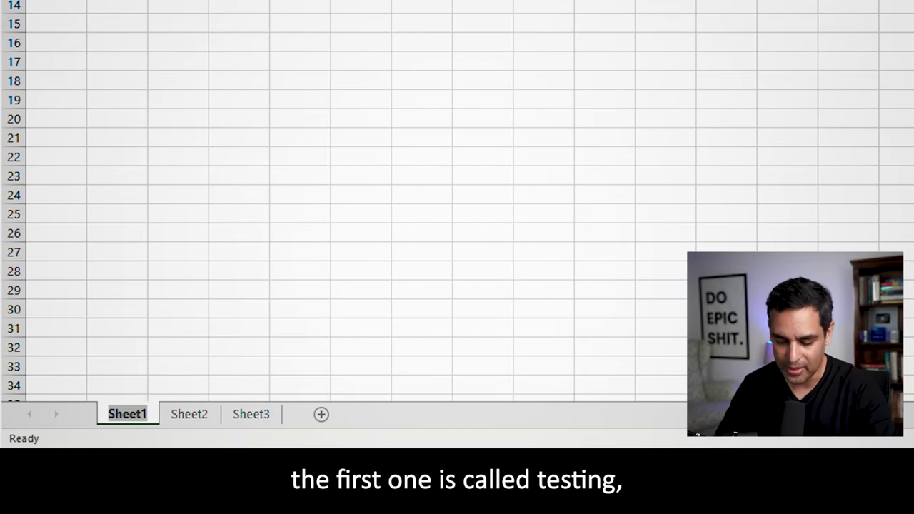
text(Testing)
key(Return)
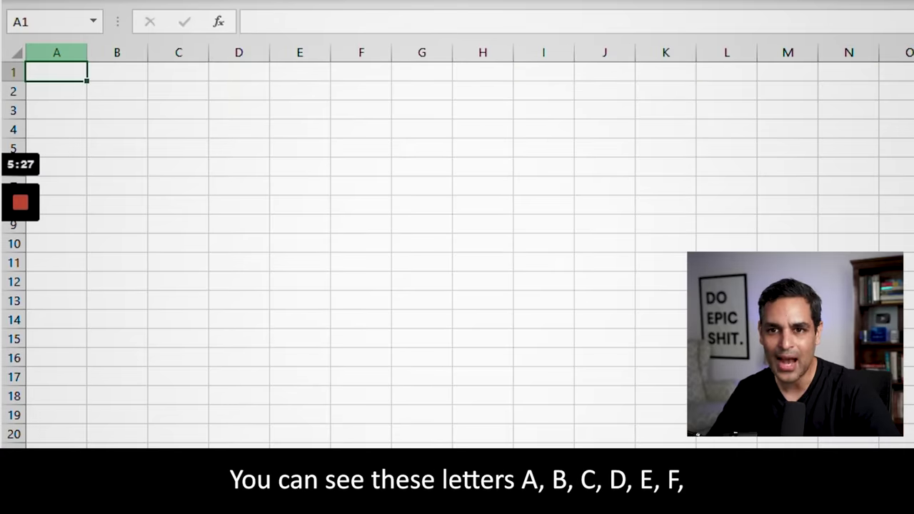
drag(27, 120, 75, 121)
mouse_move(153, 61)
mouse_down()
mouse_move(330, 45)
mouse_move(482, 61)
mouse_up()
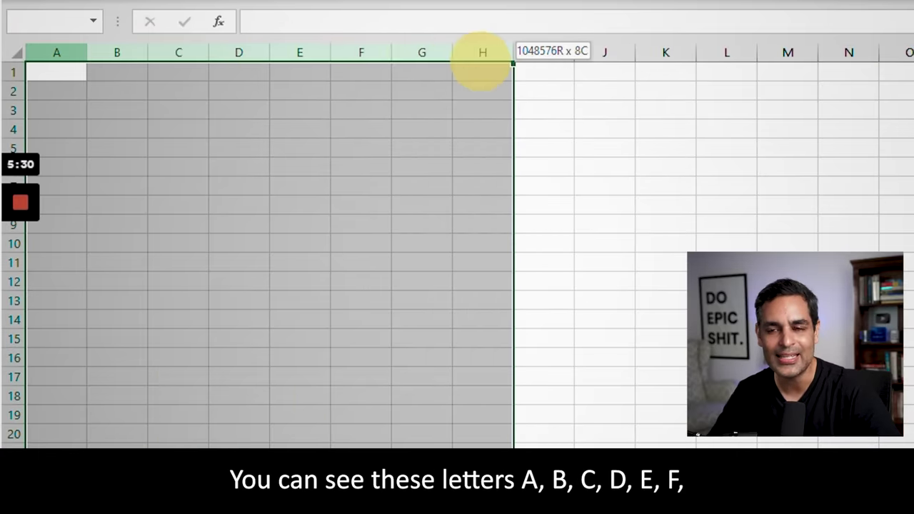
click(826, 223)
drag(13, 72, 15, 319)
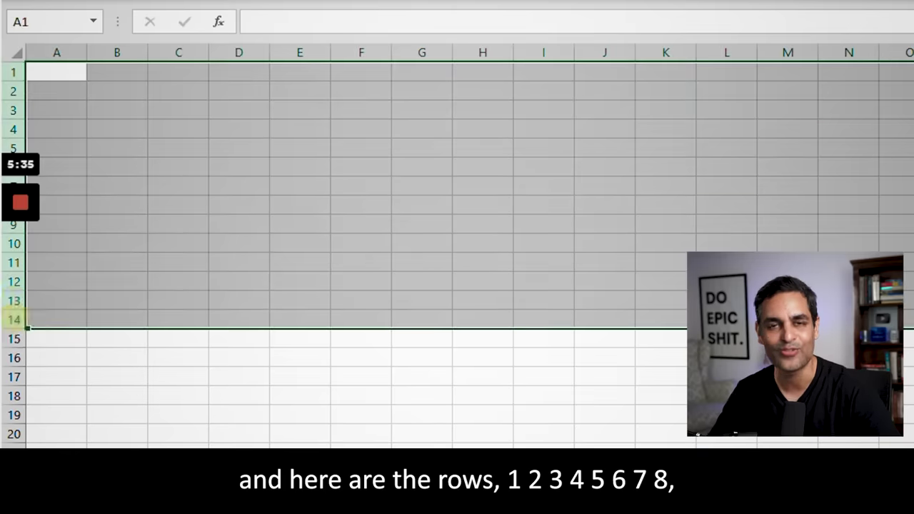
click(361, 374)
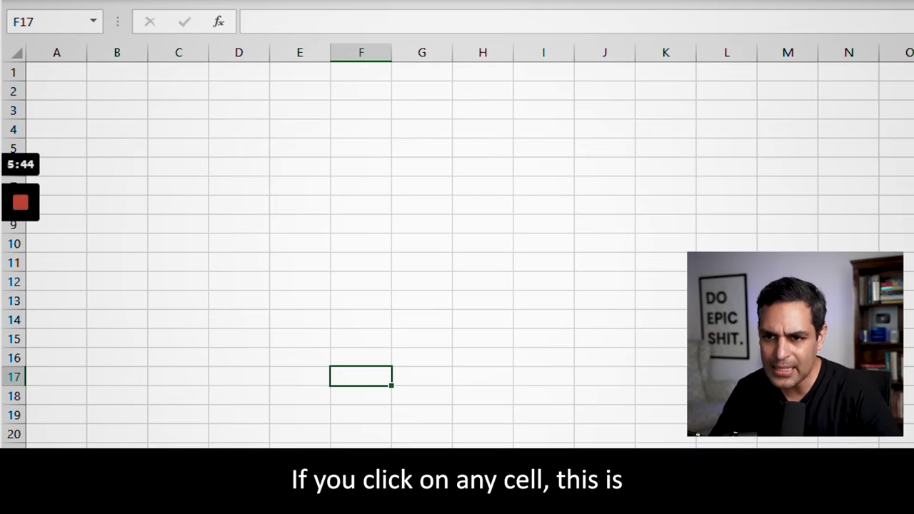
click(422, 204)
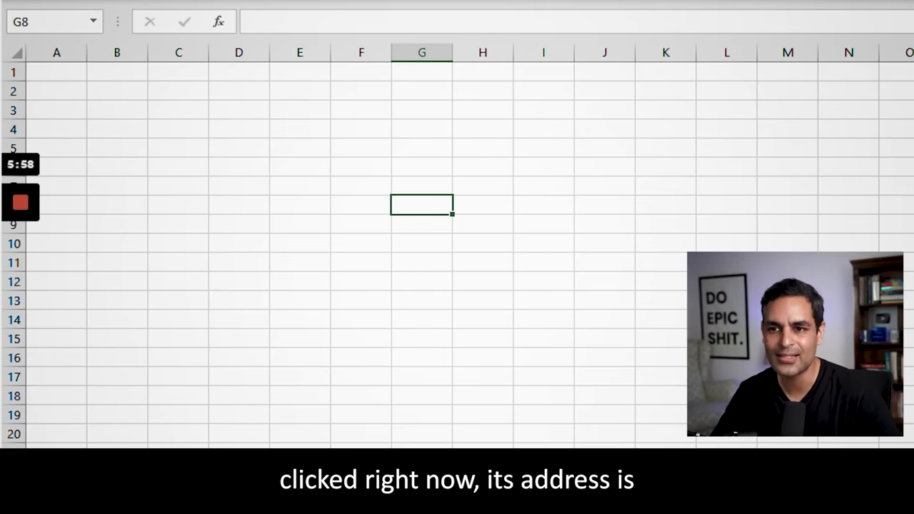
click(421, 52)
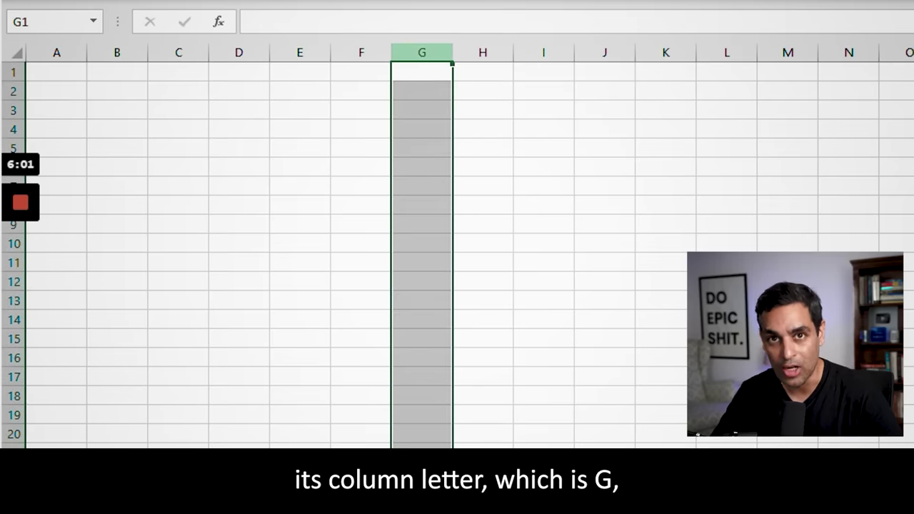
click(421, 223)
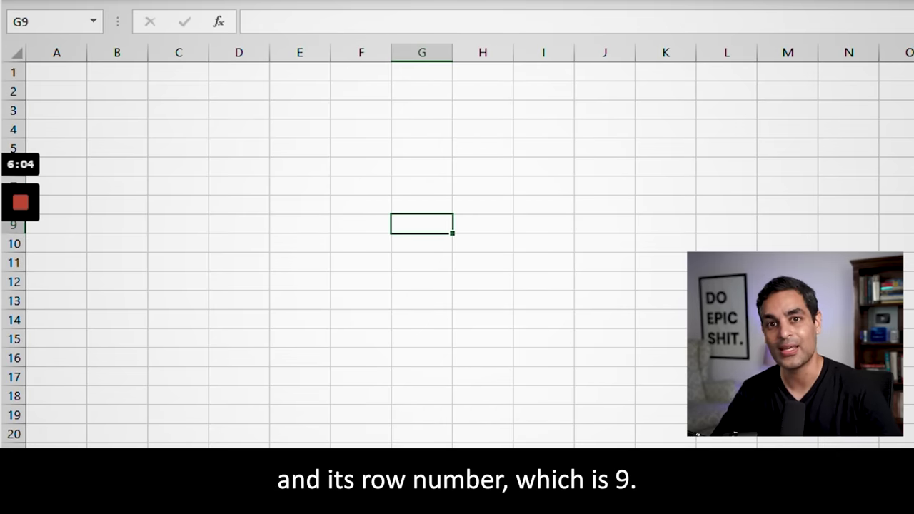
click(41, 26)
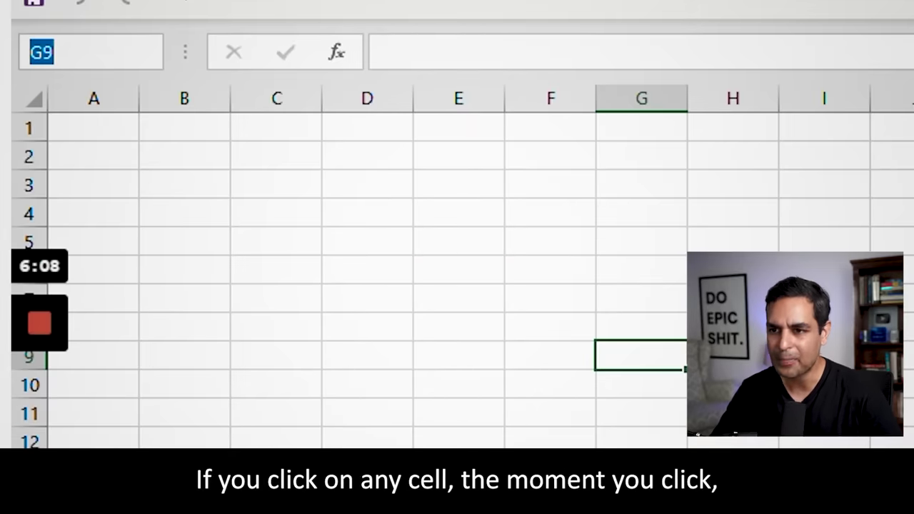
click(392, 195)
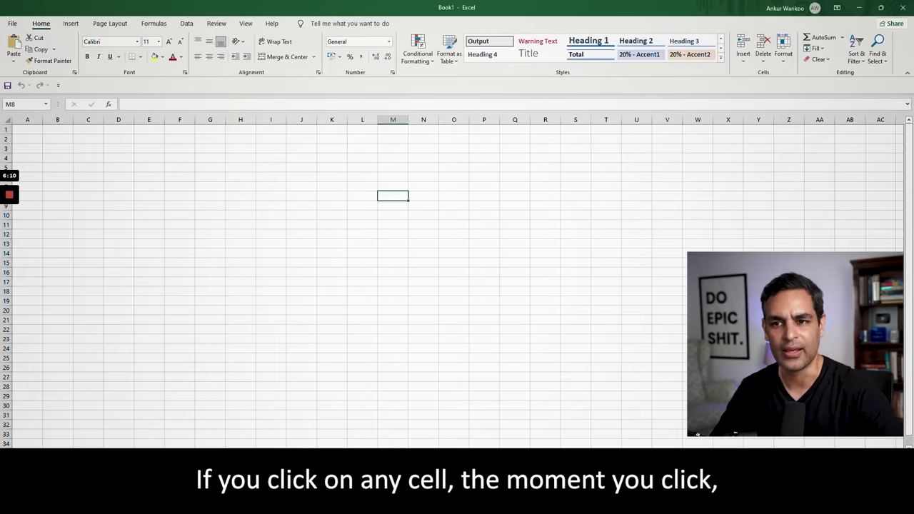
click(270, 234)
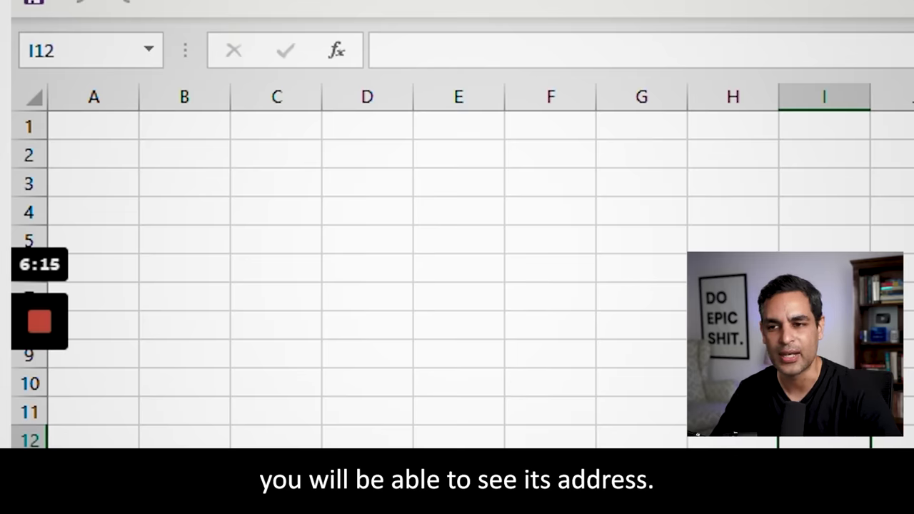
click(458, 268)
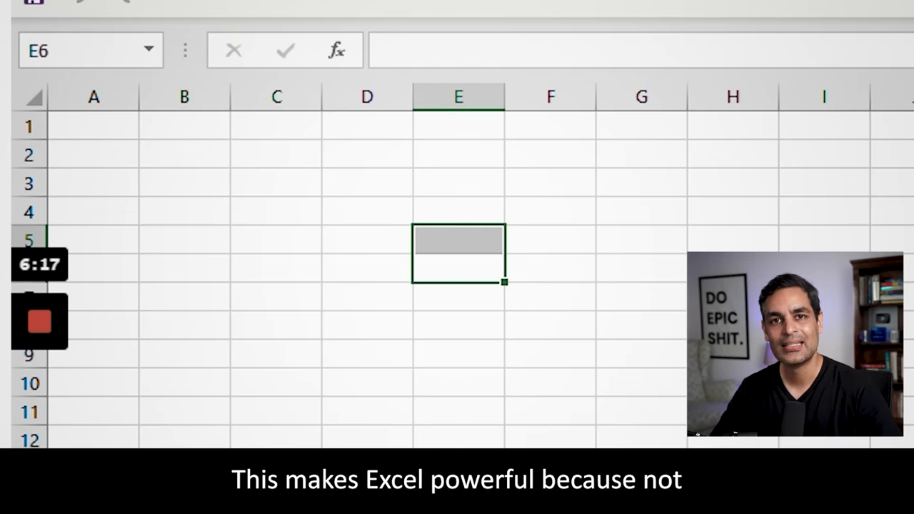
click(892, 511)
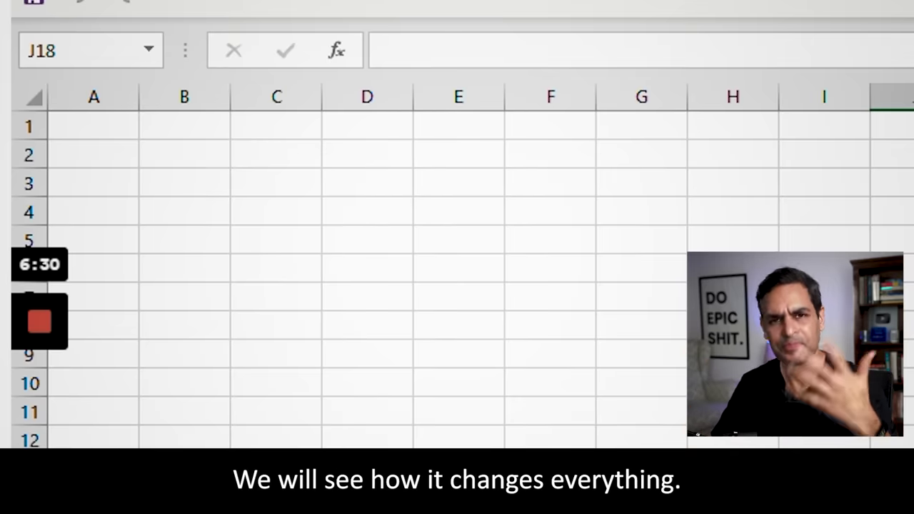
Type the sample numbers across row 4 starting at F4.
click(553, 207)
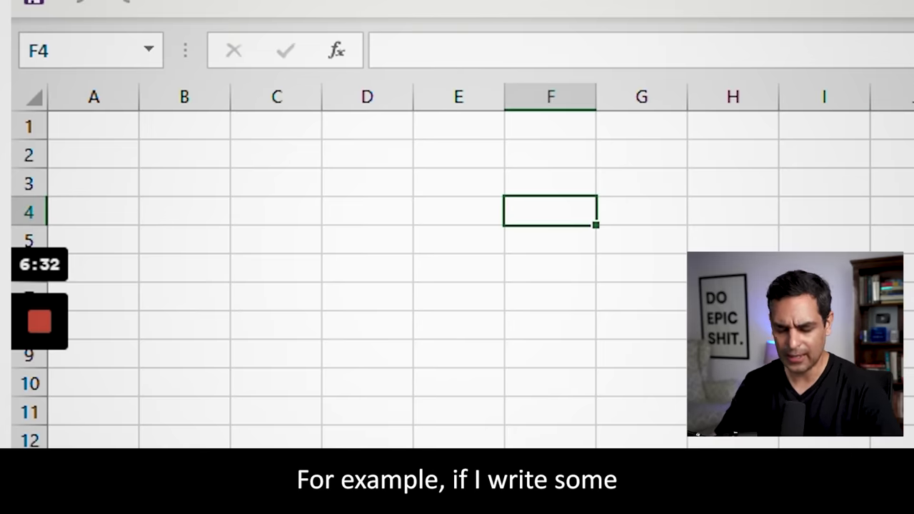
text(1)
key(Tab)
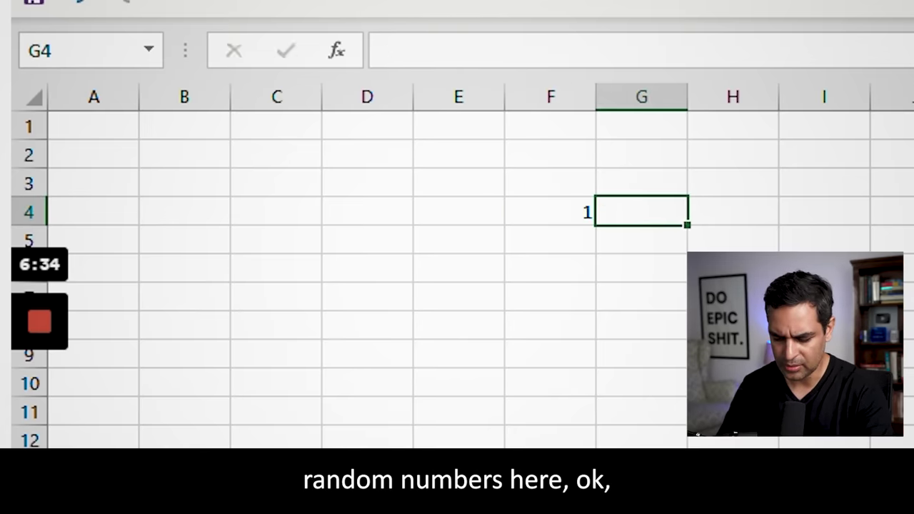
text(7	2)
text(	1)
text(	6	1			1	`1	1	5)
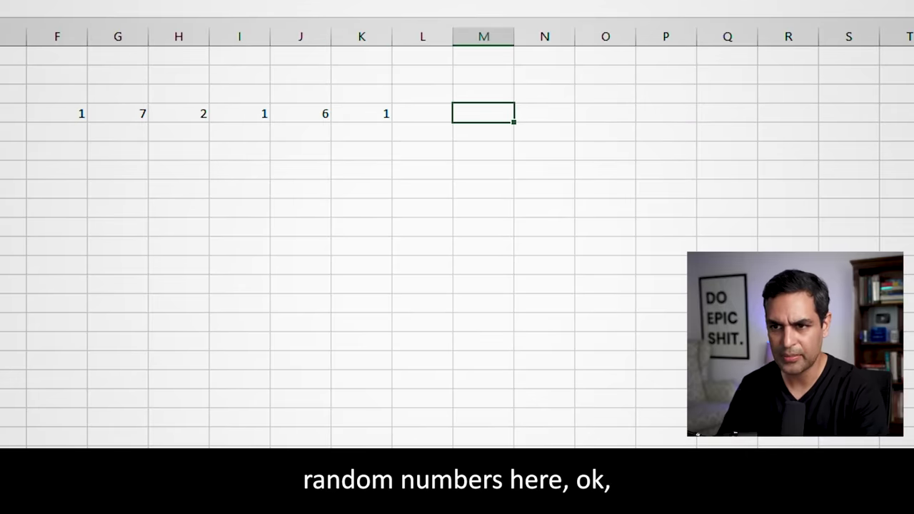
Correct row 4 so F4:Q4 reads 1, 7, 2, 1, 6, 3, 45, 213, 1, 78, 1, 5.
key(shift+Tab)
text(1)
key(shift+Tab)
key(shift+Tab)
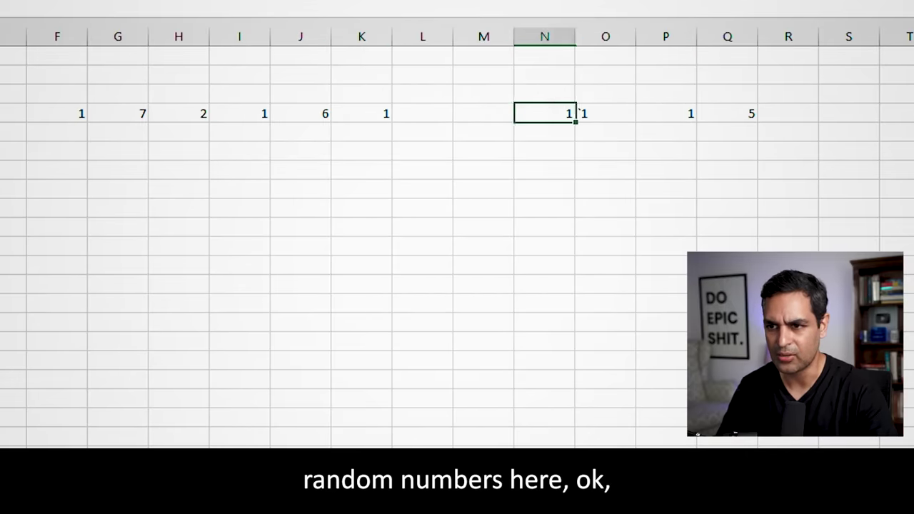
key(shift+Tab)
key(shift+Tab)
key(shift+Tab)
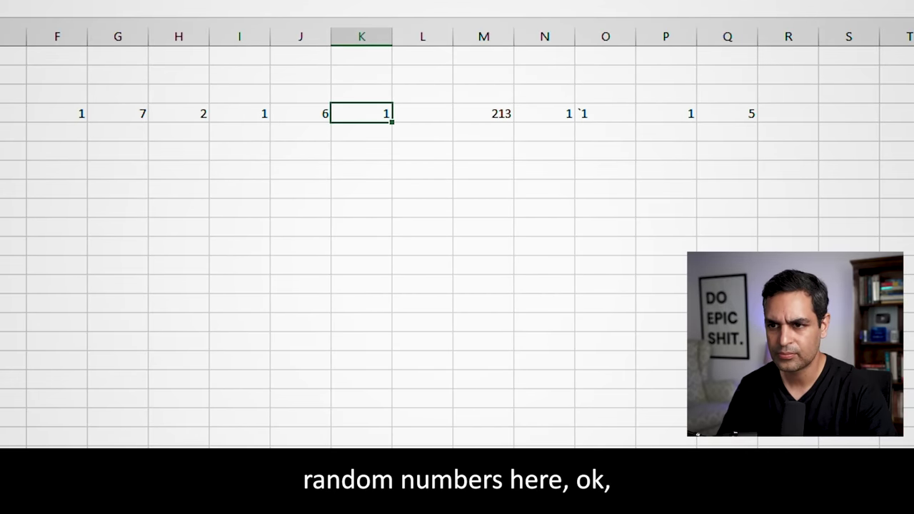
text(1`)
key(Tab)
key(shift+Tab)
text(3	45)
key(Tab)
key(Tab)
key(Tab)
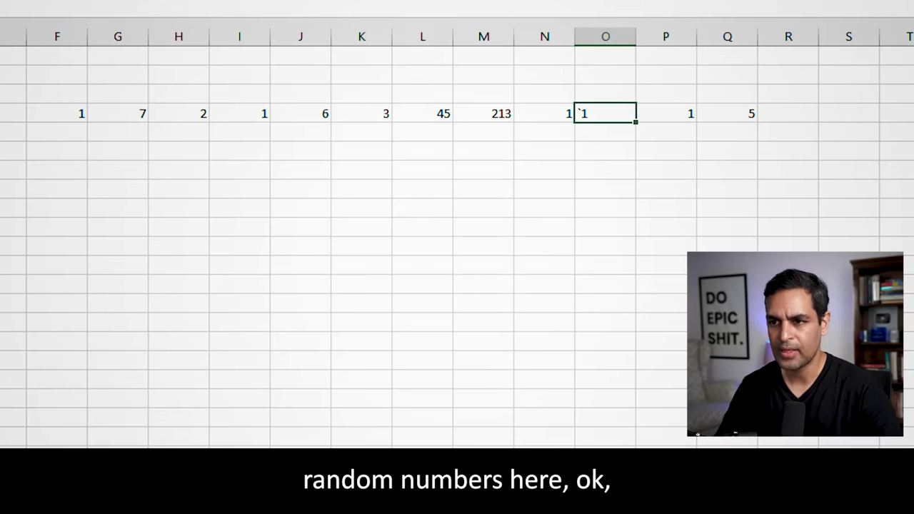
text(78)
key(Return)
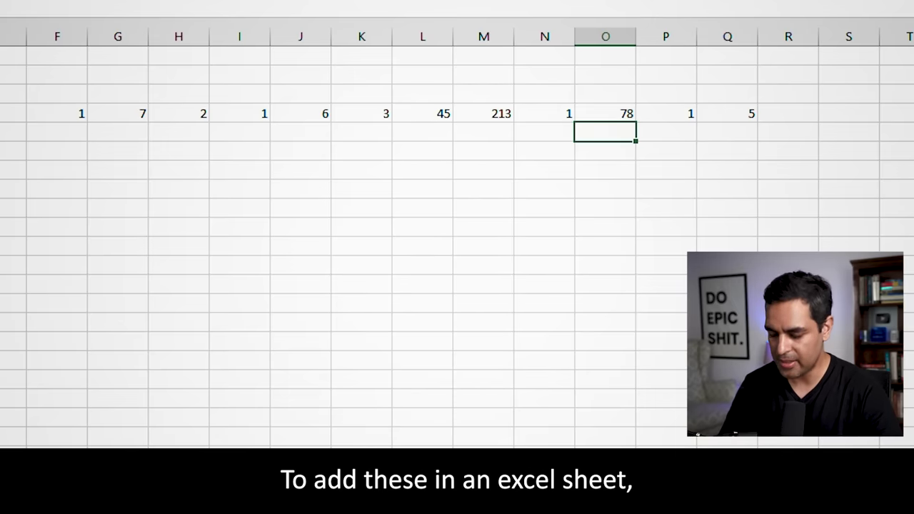
key(Left)
key(Left)
key(Left)
key(Left)
key(Left)
key(Left)
key(Left)
key(Left)
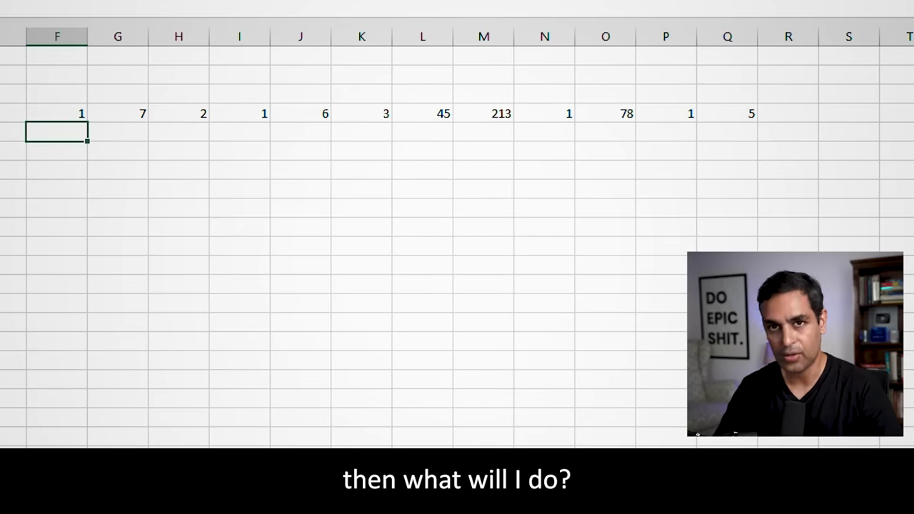
Discard the hand-typed =1+7+2+1+6 formula in F5.
text(=1+7+2+1+6)
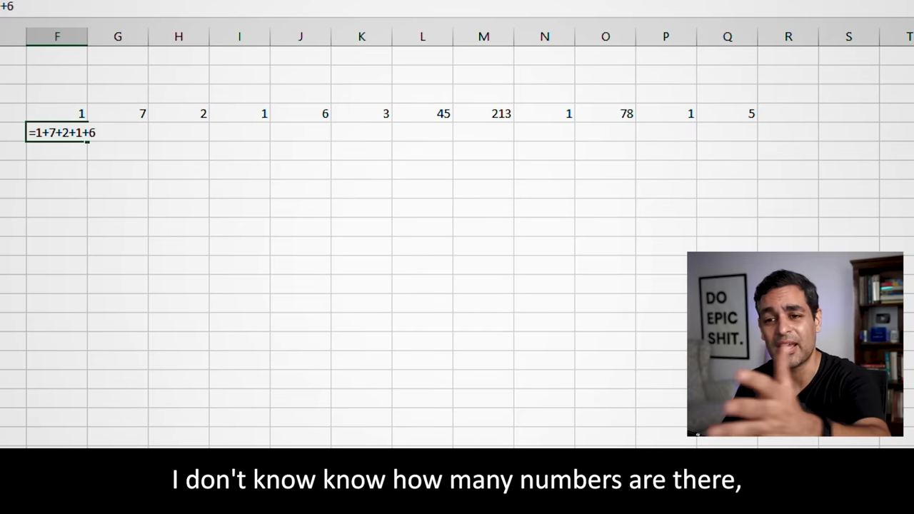
key(Escape)
text(=)
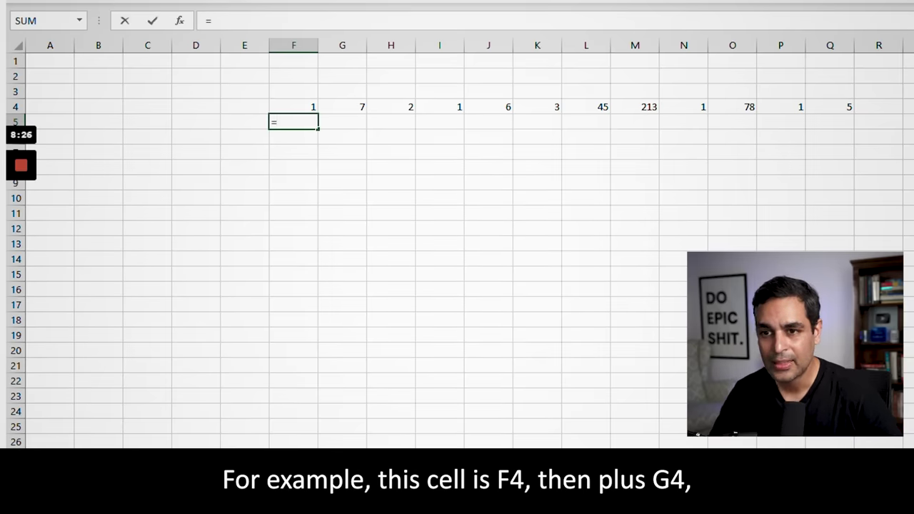
Begin the F5 formula as =F4+G4+H4+I4+J4+K4.
click(293, 103)
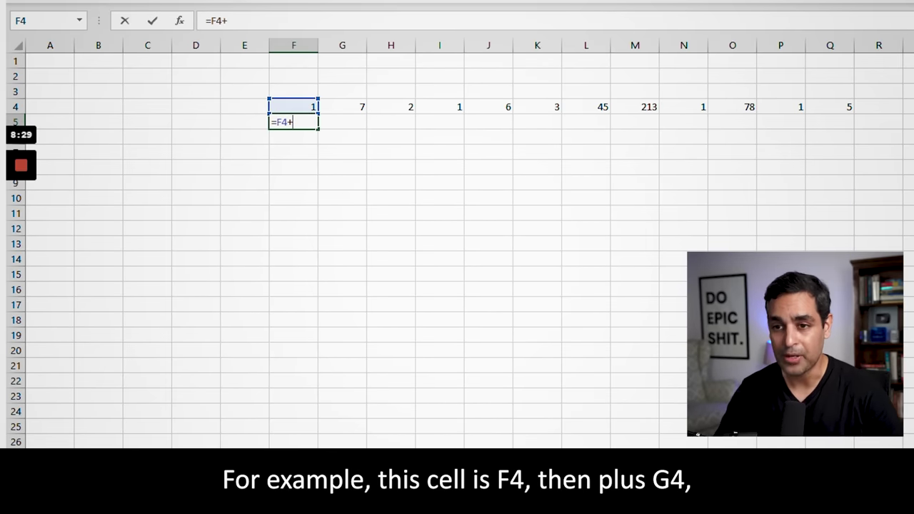
click(342, 106)
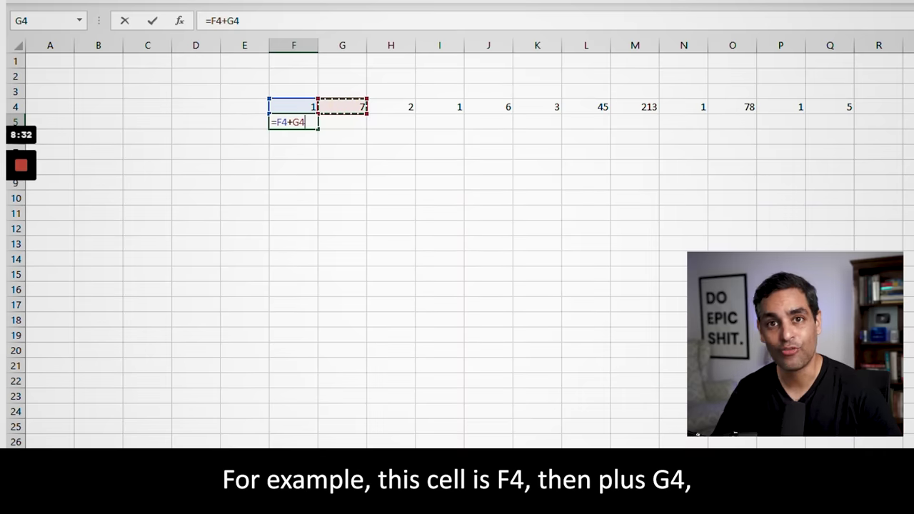
text(+)
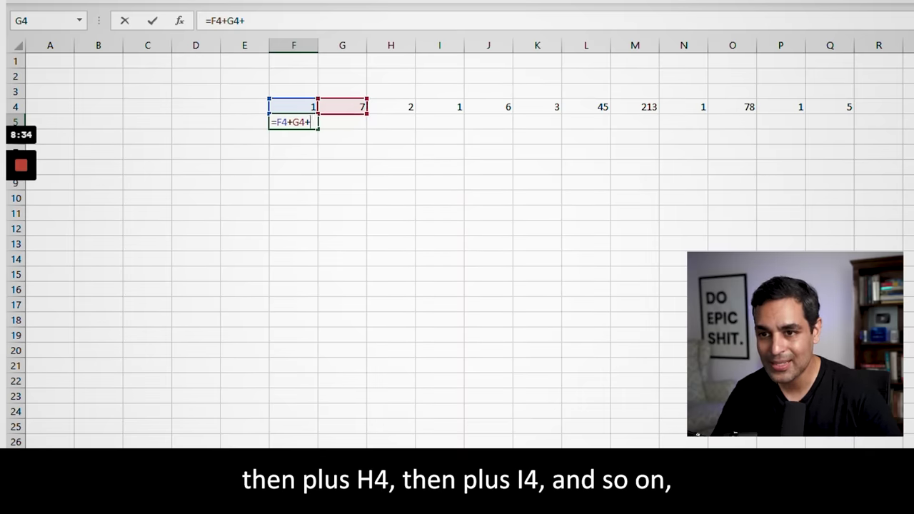
click(391, 106)
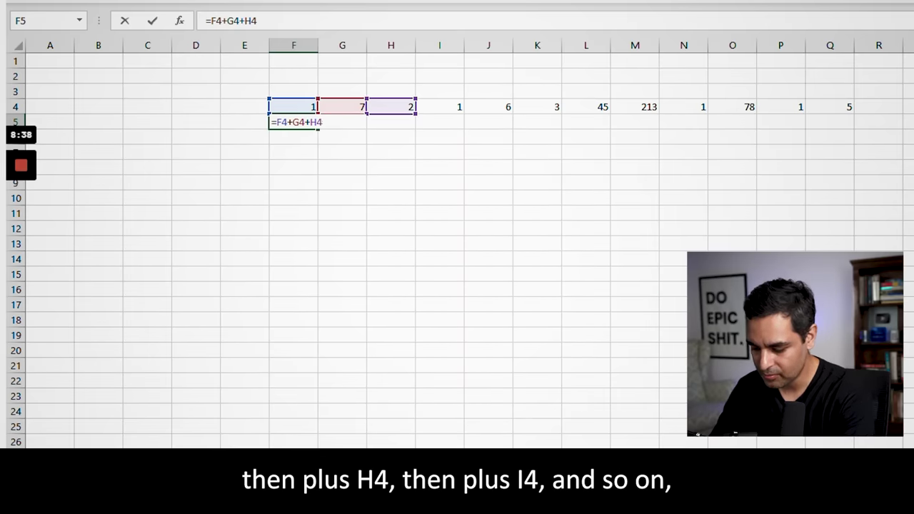
click(455, 107)
text(+)
click(489, 107)
text(+)
click(536, 107)
text(+)
Add L4 through Q4 to the F5 formula and commit it, totaling 363.
click(571, 107)
text(+)
click(634, 106)
text(+)
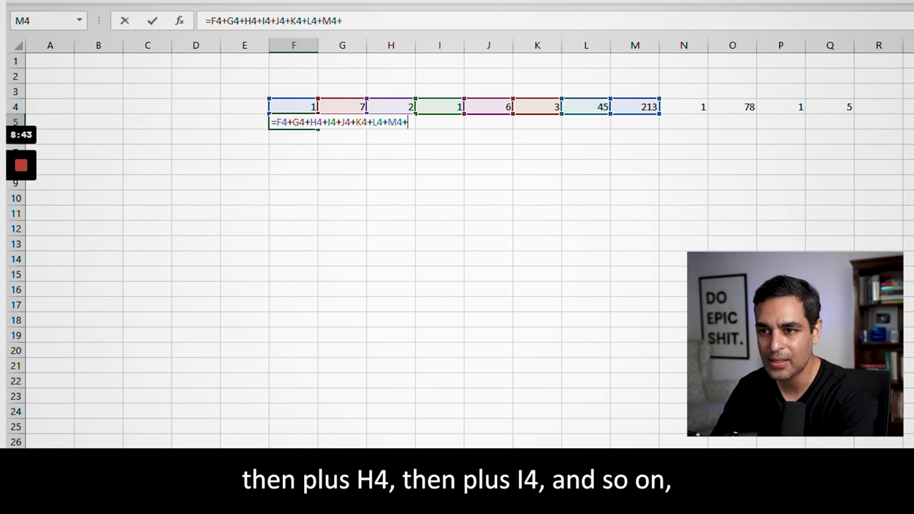
click(683, 106)
text(+)
click(732, 106)
text(+)
click(782, 106)
text(+)
click(829, 106)
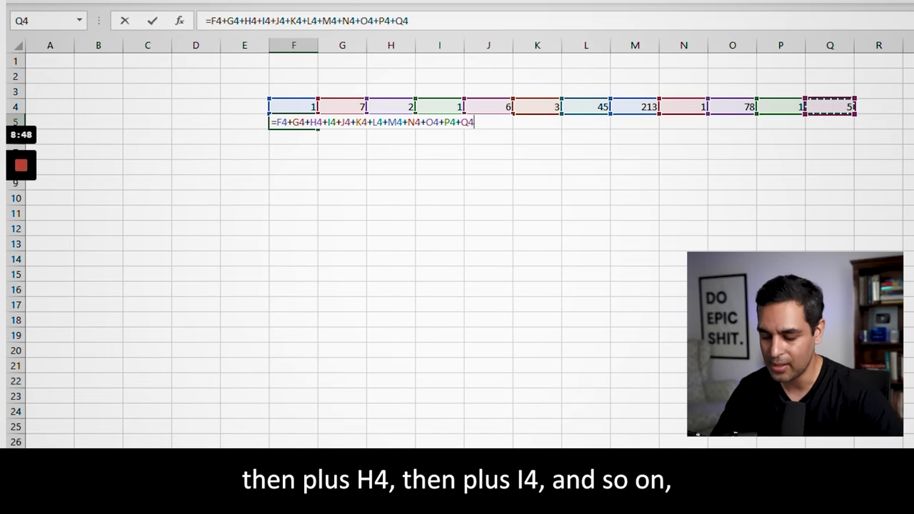
key(Return)
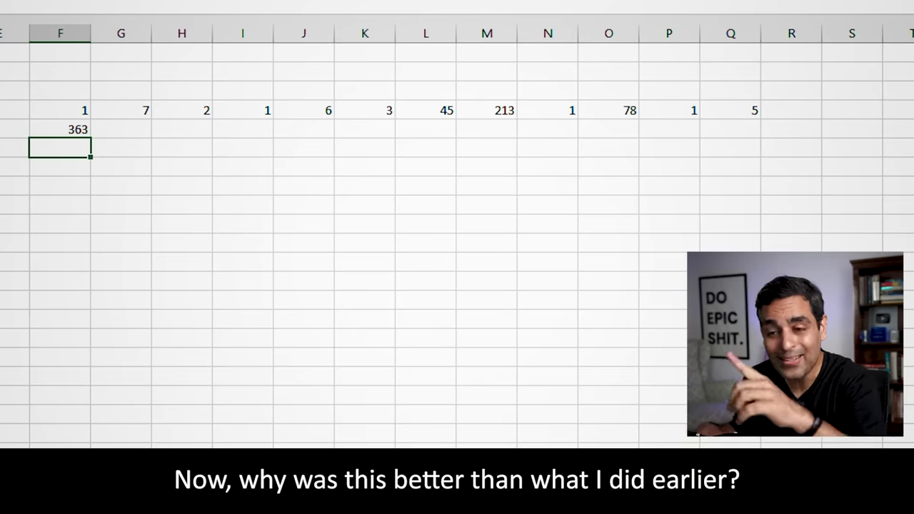
Replace the 45 in L4 with 684783 and confirm F5 now totals 685101.
click(60, 129)
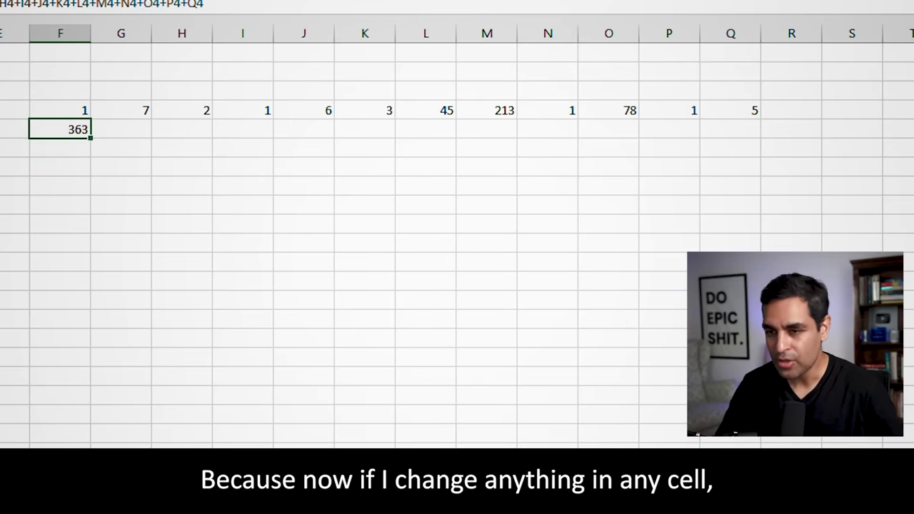
key(Up)
key(Right)
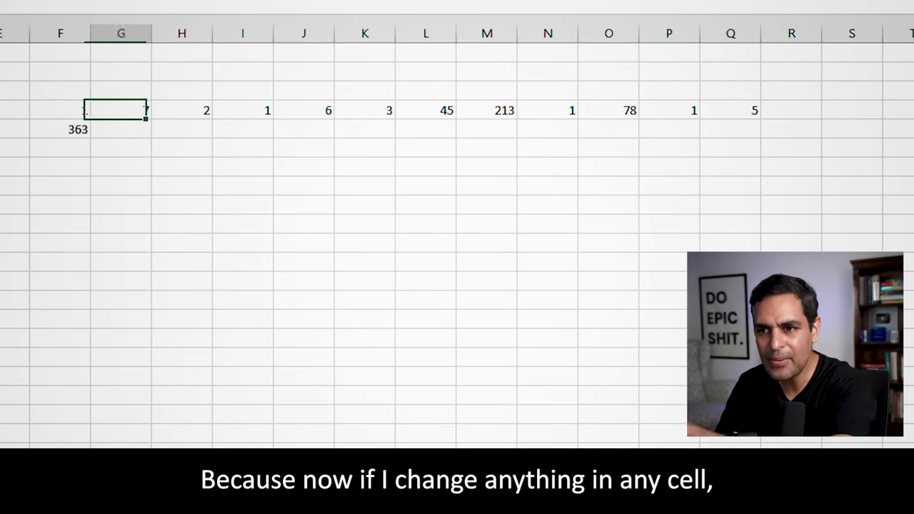
key(Right)
key(Right)
key(Right)
key(Right)
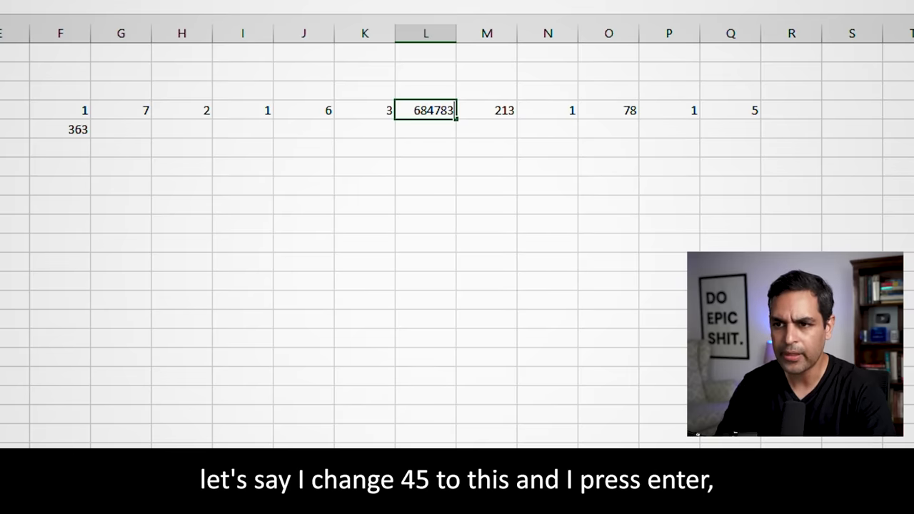
key(Return)
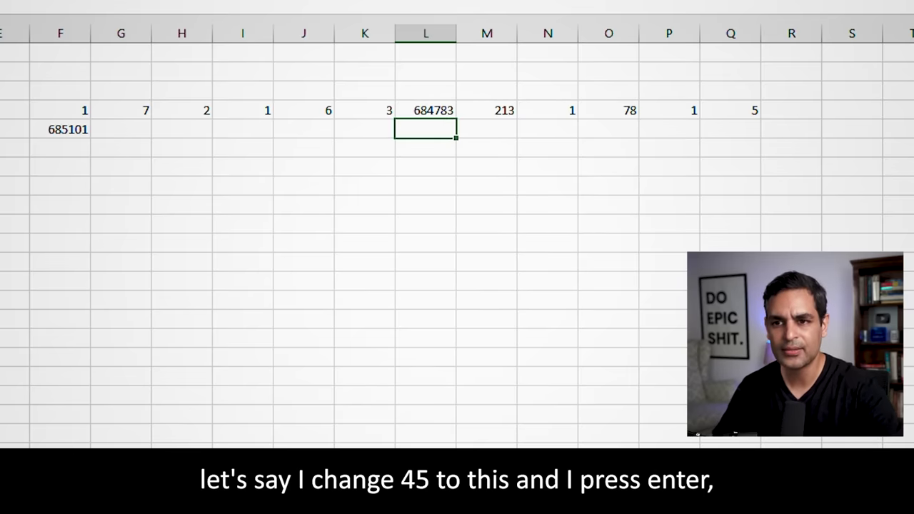
click(58, 129)
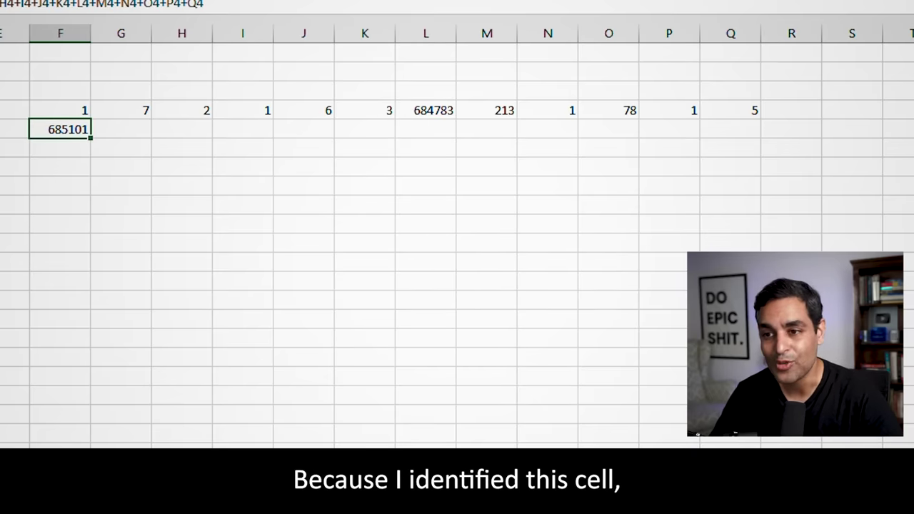
click(426, 110)
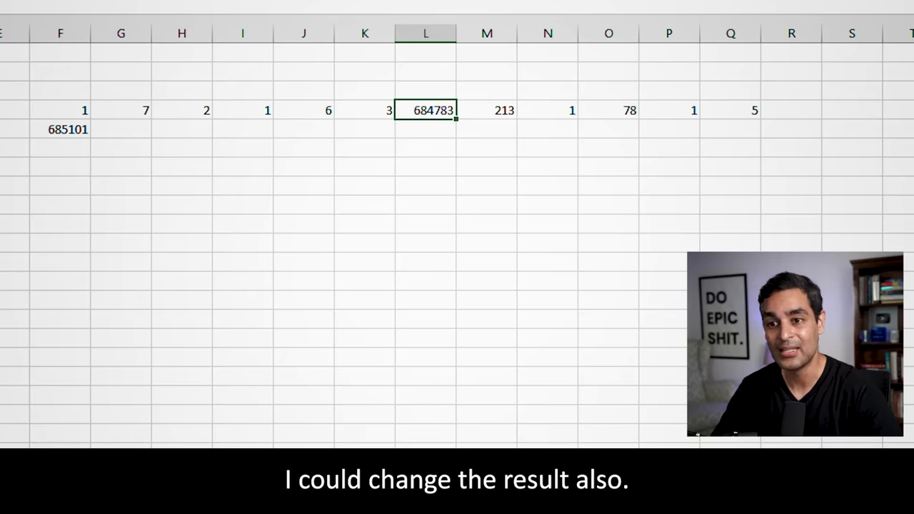
click(60, 147)
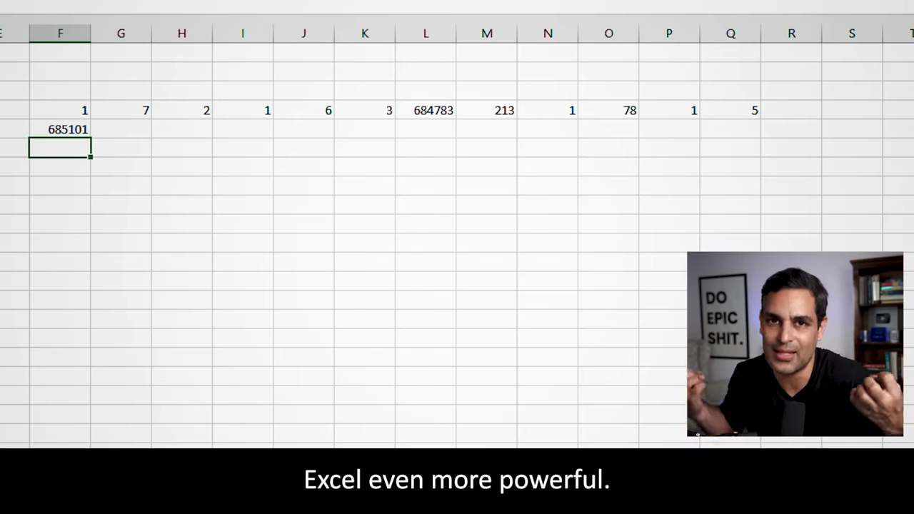
click(60, 129)
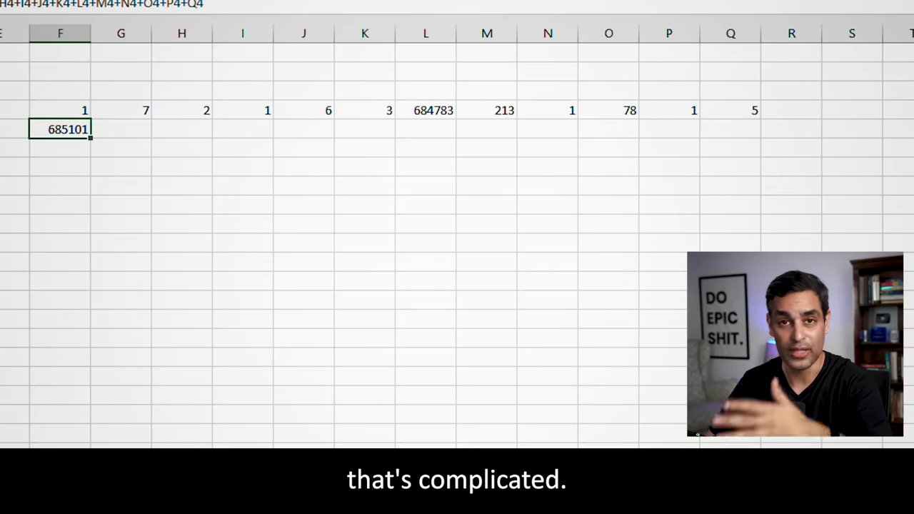
Enter =SUM(F4:Q4) in F6, giving 685101.
click(60, 148)
text(=)
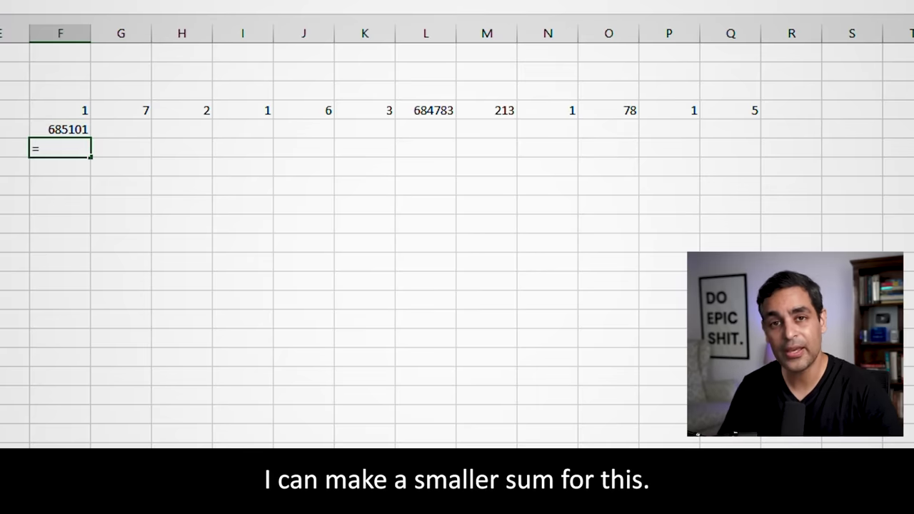
text(s)
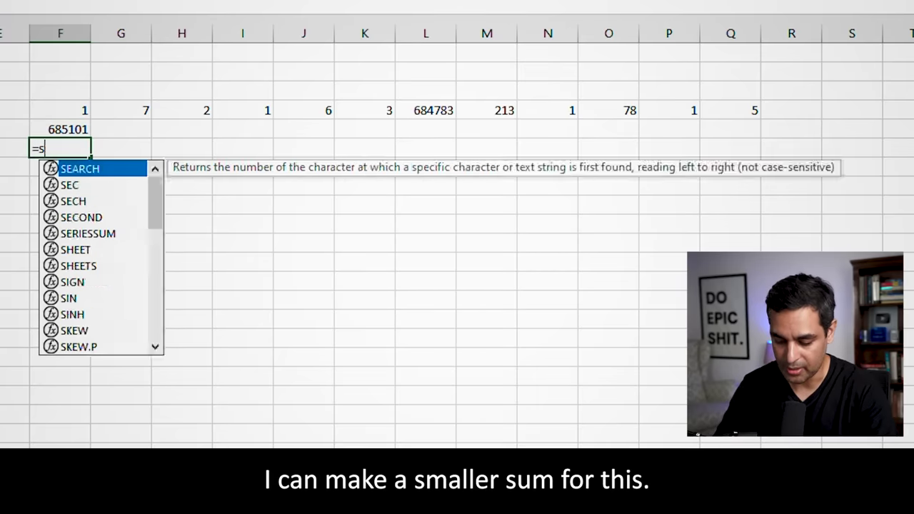
text(um)
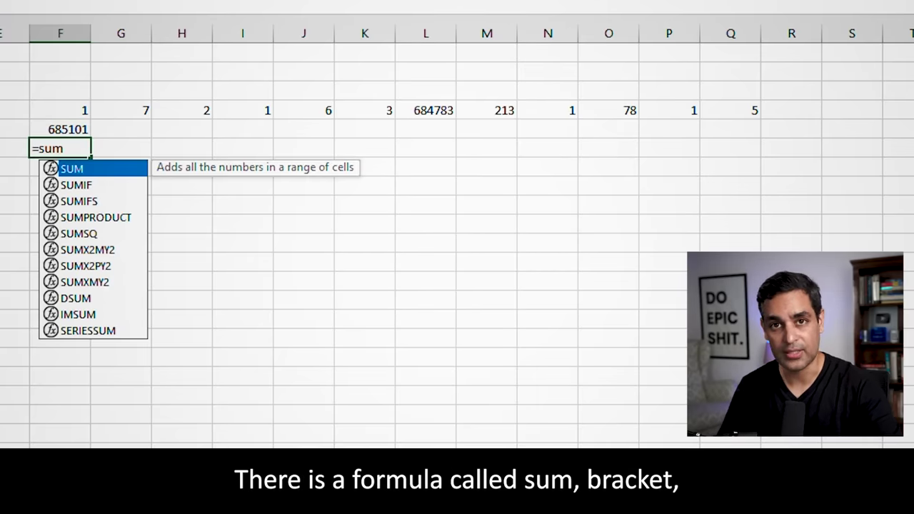
text(()
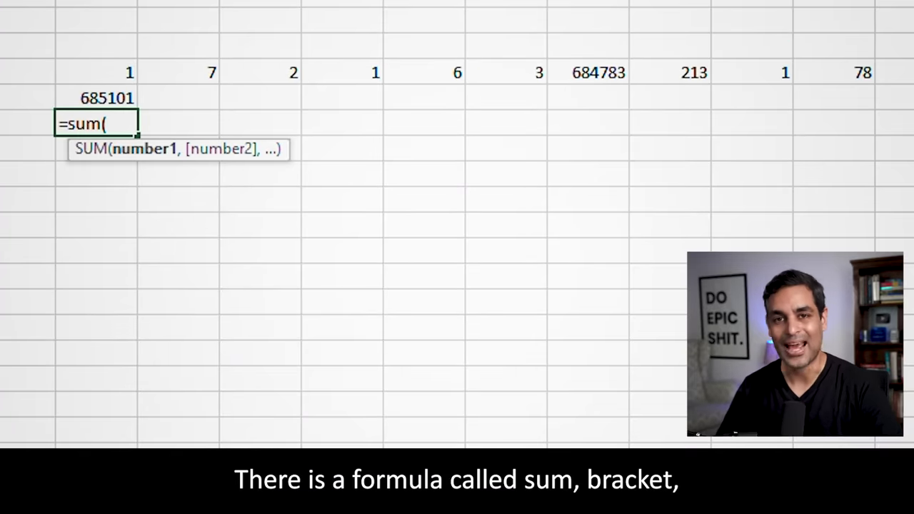
click(96, 72)
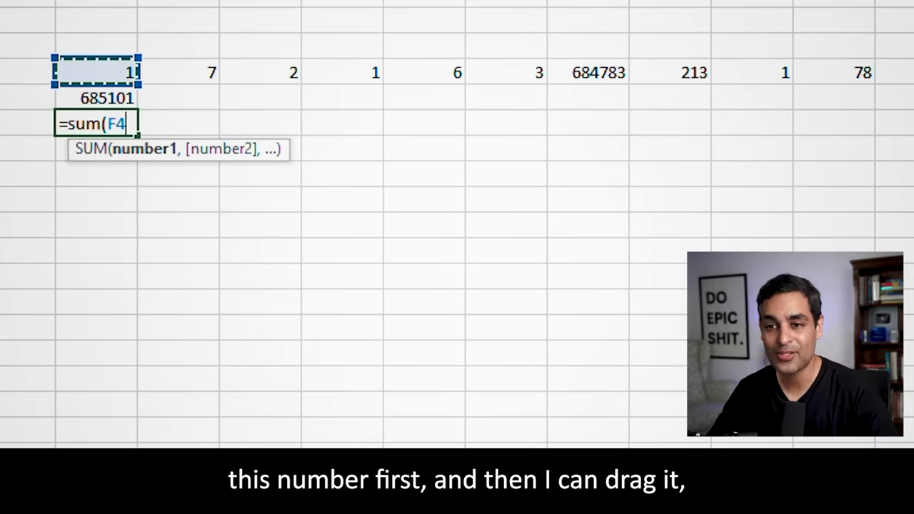
mouse_move(96, 72)
mouse_down()
mouse_move(302, 81)
mouse_move(495, 50)
mouse_move(679, 40)
mouse_move(860, 53)
mouse_move(749, 118)
mouse_up()
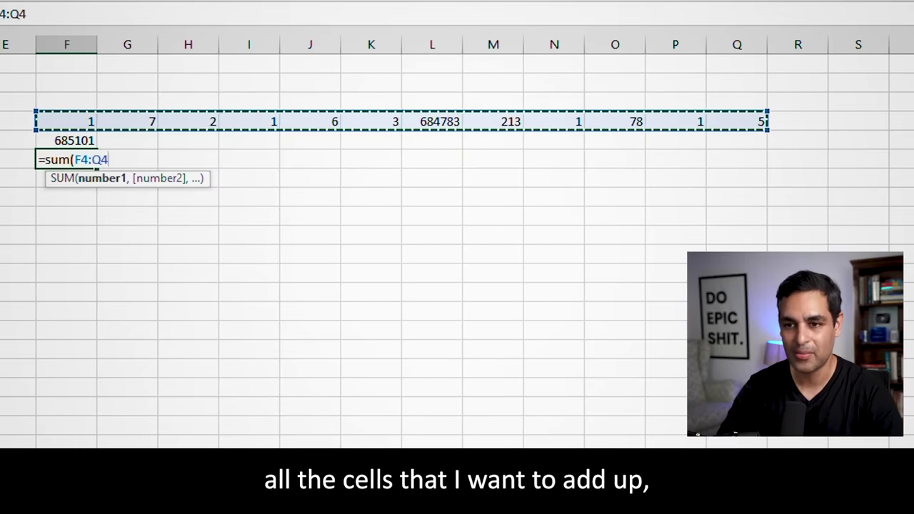
text())
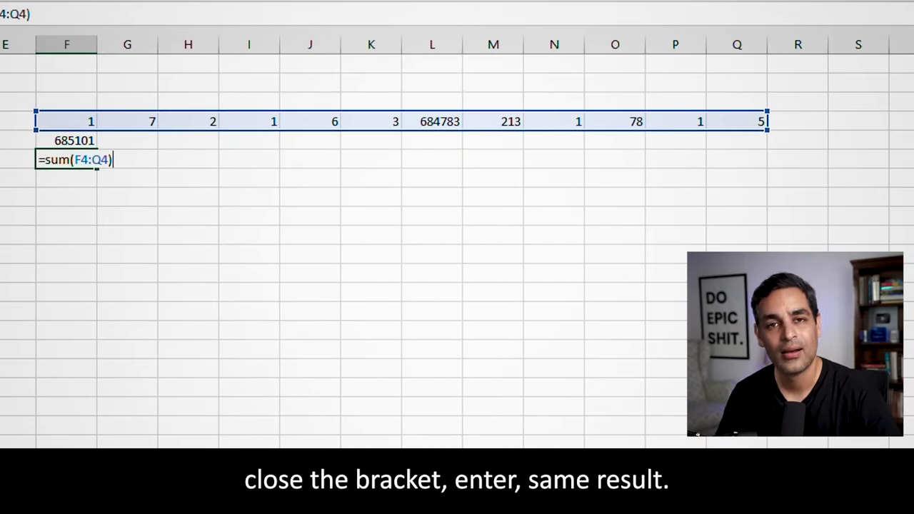
key(Return)
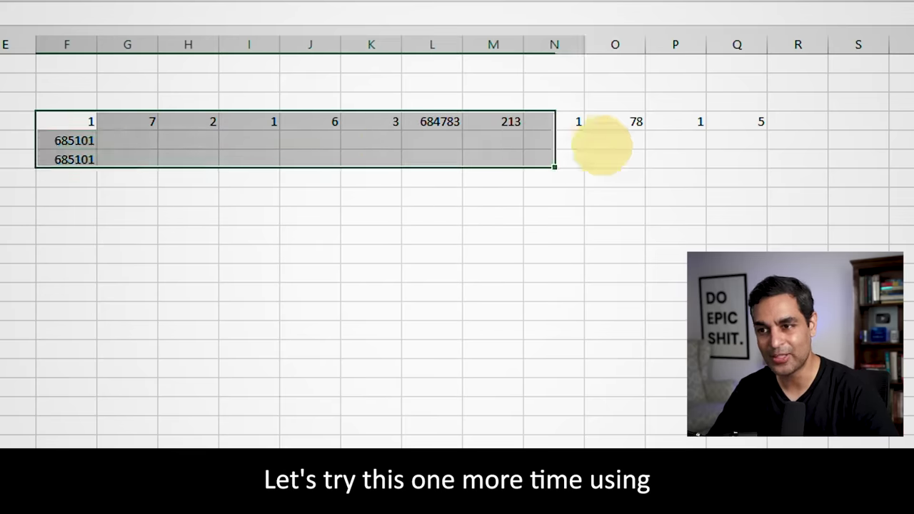
Clear the sample numbers and both totals in F4:R6.
drag(67, 122, 791, 156)
key(Delete)
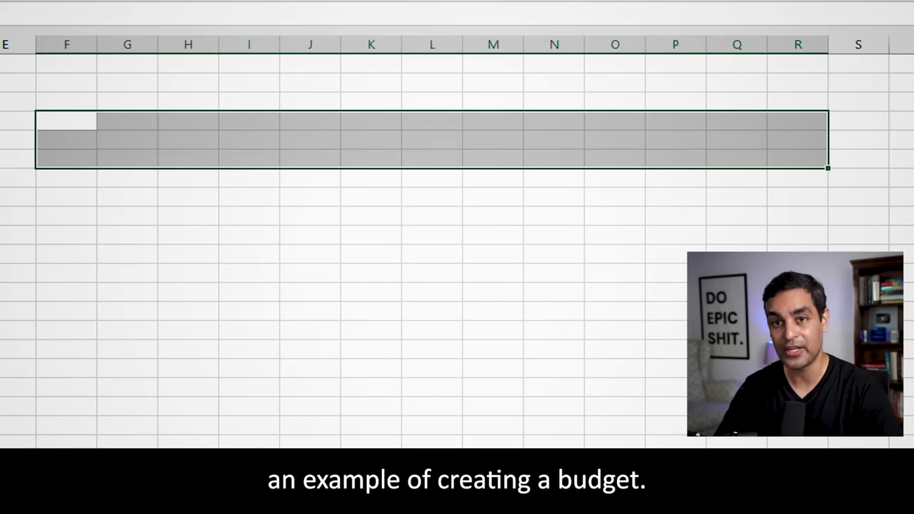
key(Left)
key(Left)
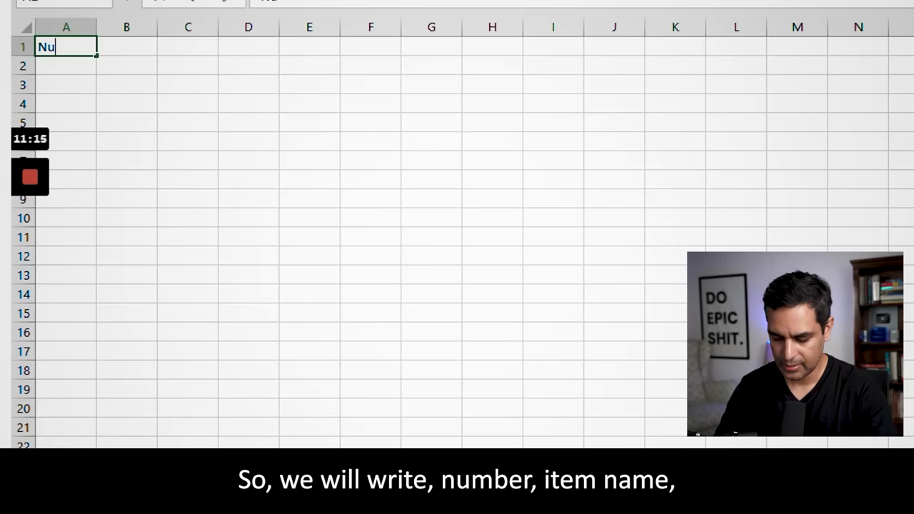
Enter headers Number, Item Name, Amount, Category, Budget, Over or below? in A1:F1, widening columns B and F.
text(r)
key(Tab)
text(Item N)
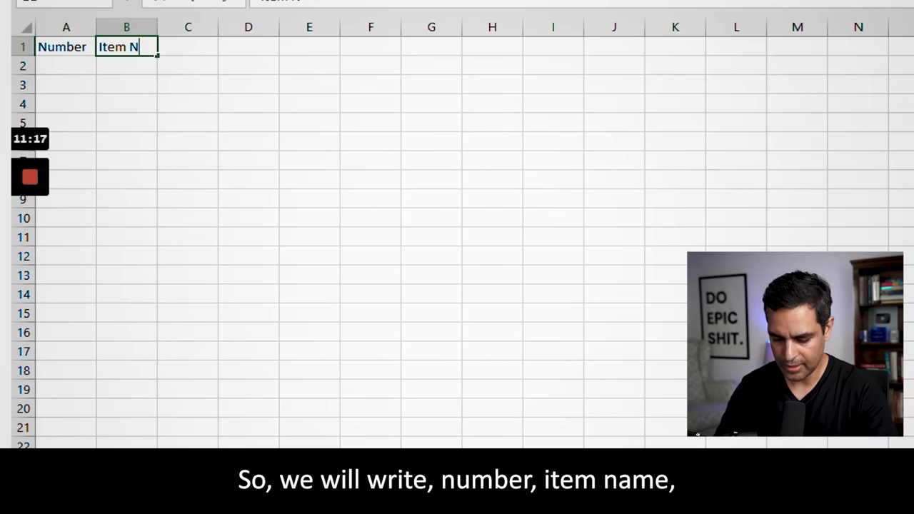
text(ame)
key(Tab)
text(Amou)
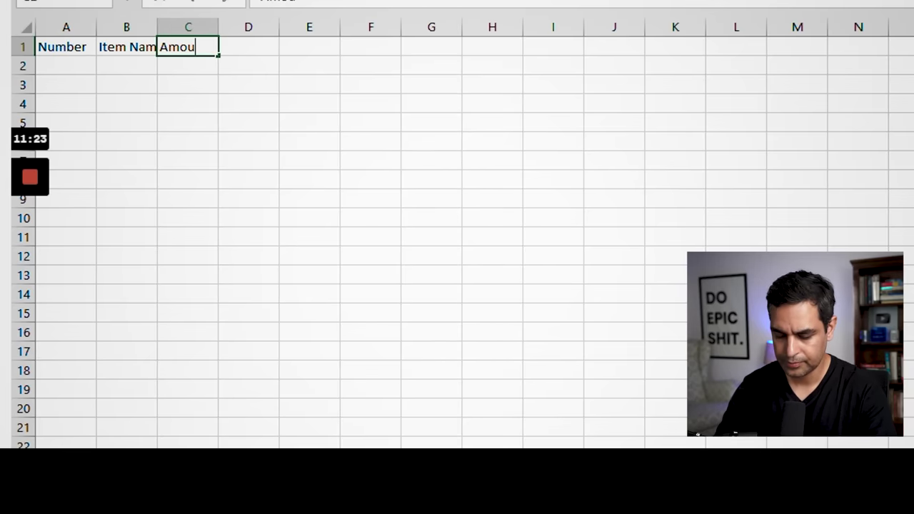
key(Tab)
text(Category)
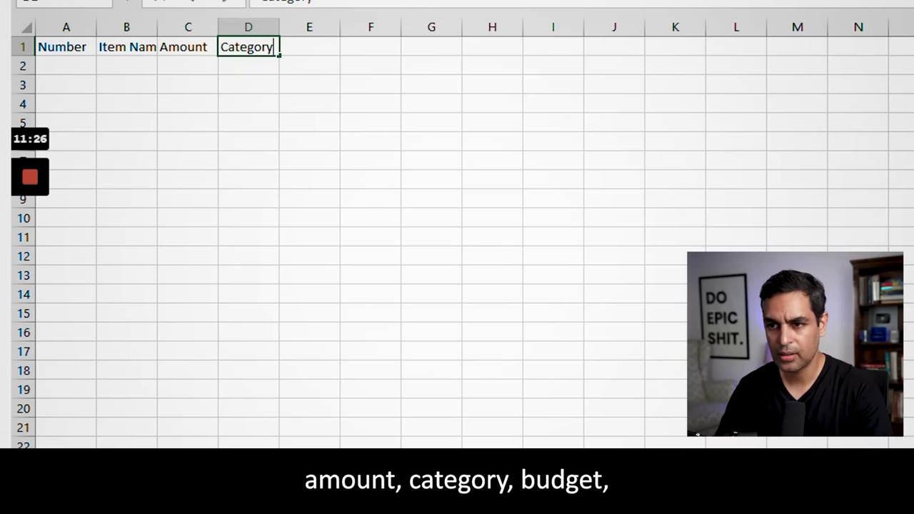
key(Tab)
text(et)
key(Tab)
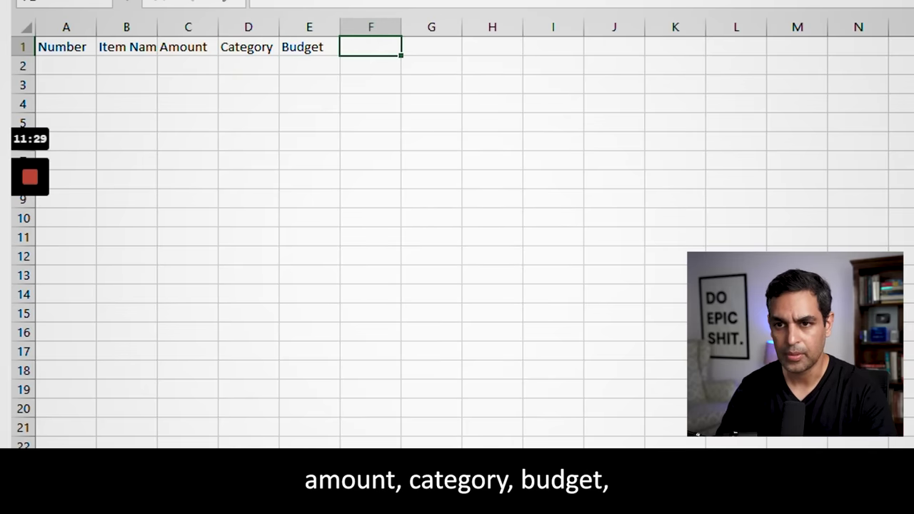
text(Over or below?)
key(Return)
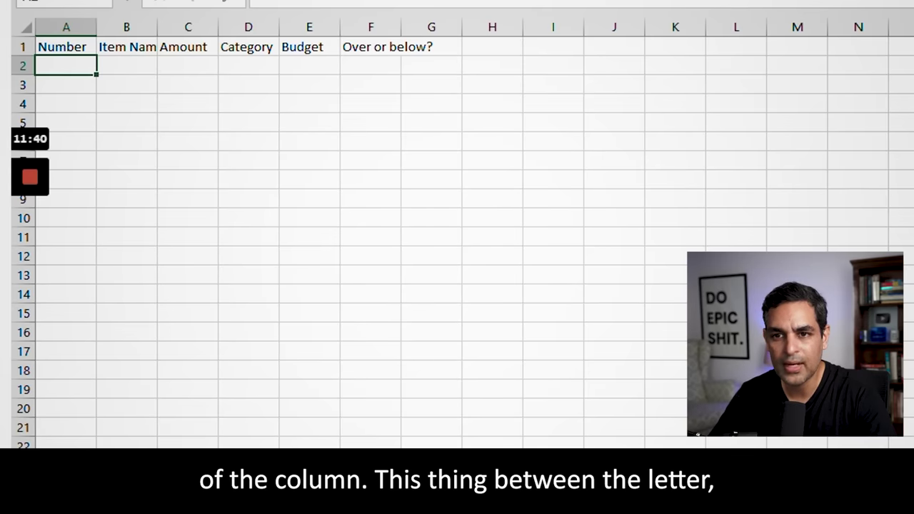
drag(157, 27, 186, 27)
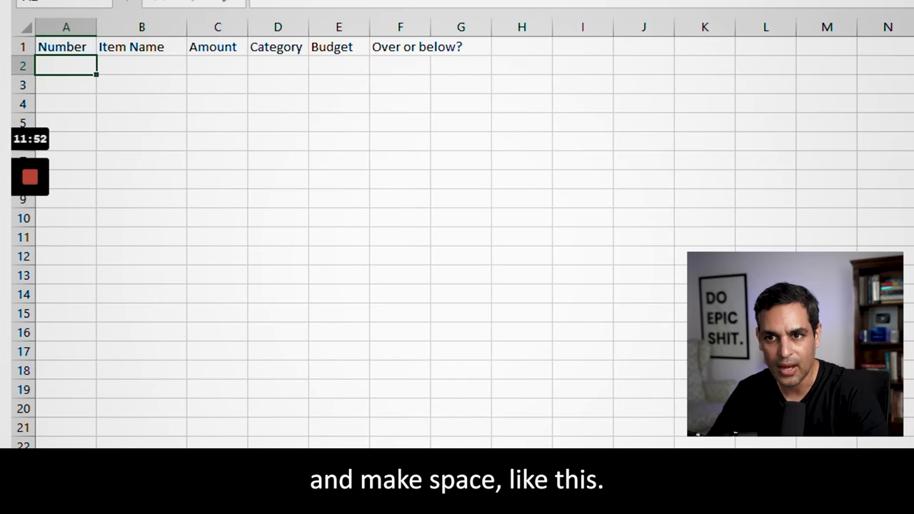
drag(430, 27, 484, 27)
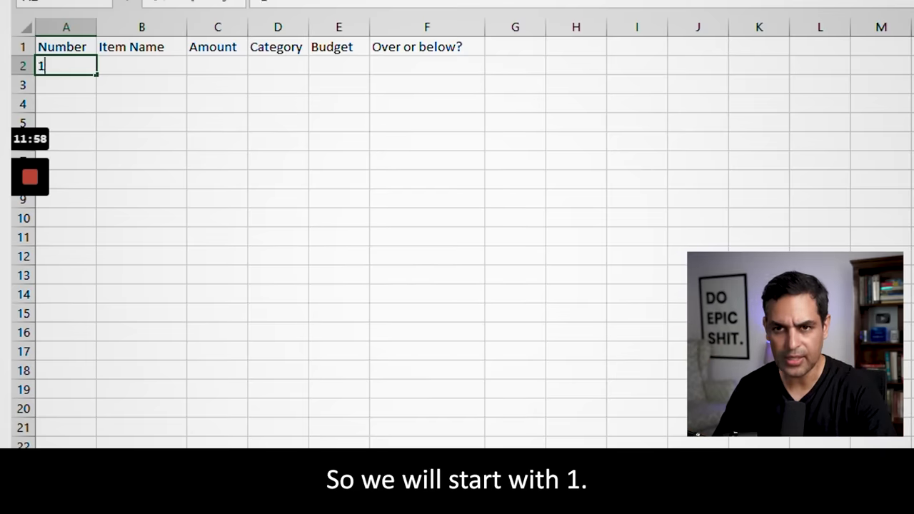
Type the numbers 1 through 10 down A2:A11, then move back up to the 2 in A3.
key(Return)
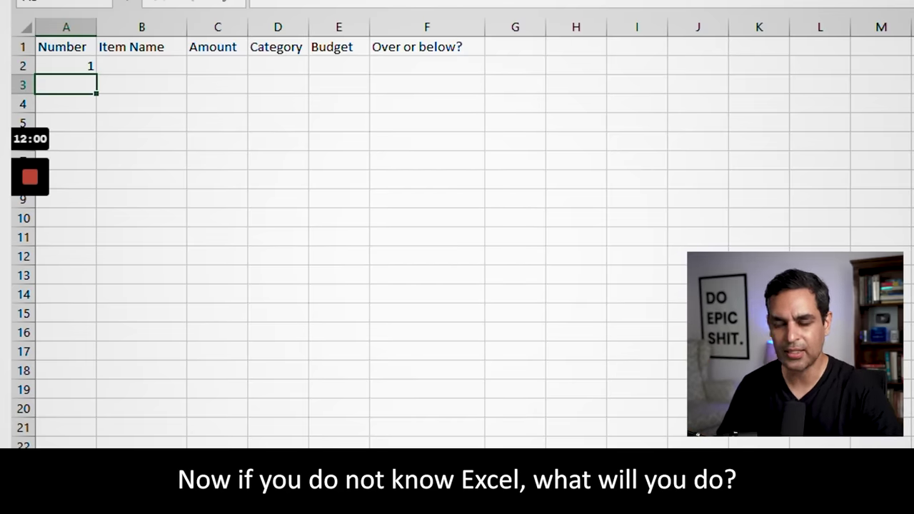
text(2)
key(Return)
text(3)
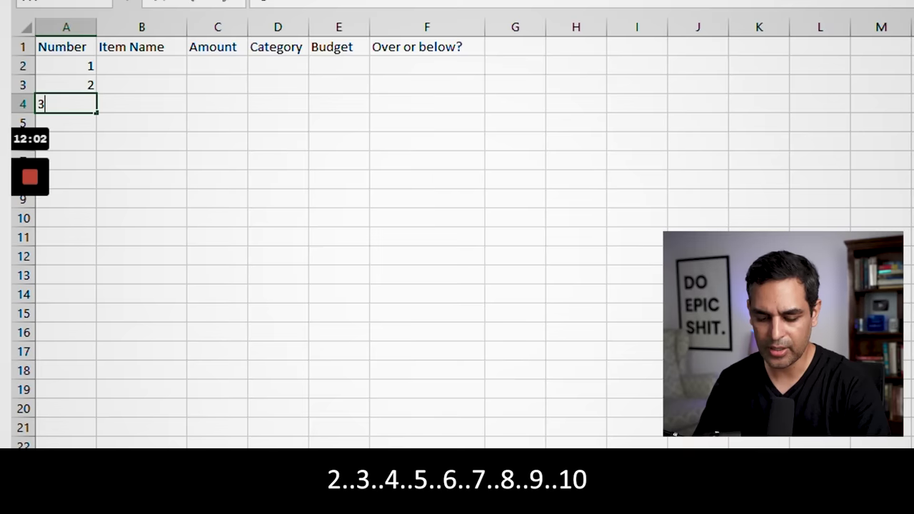
key(Return)
text(4)
key(Return)
text(5)
key(Return)
text(6 )
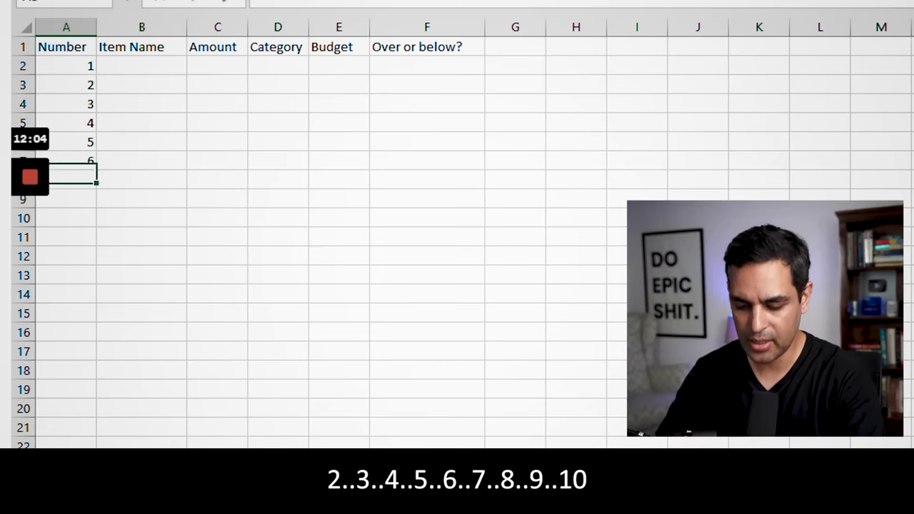
text(7)
key(Return)
text(8)
key(Return)
text(9)
key(Return)
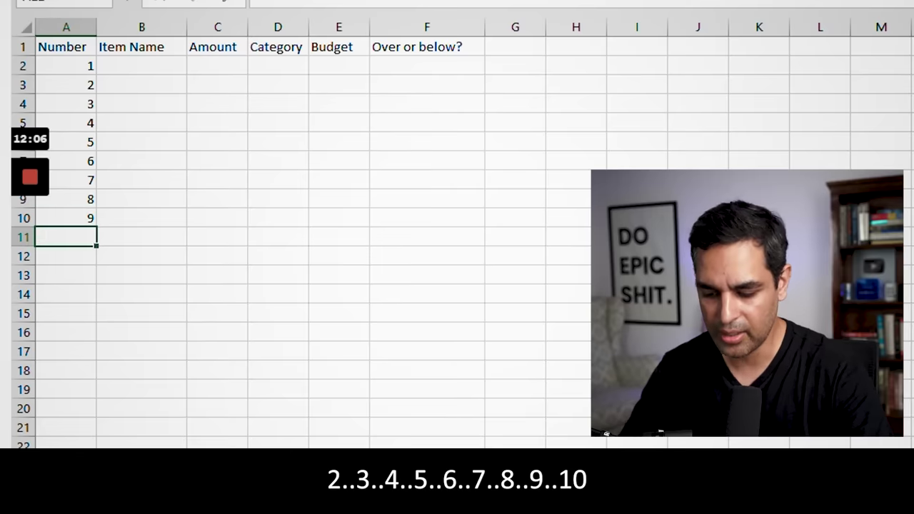
text(10)
key(Return)
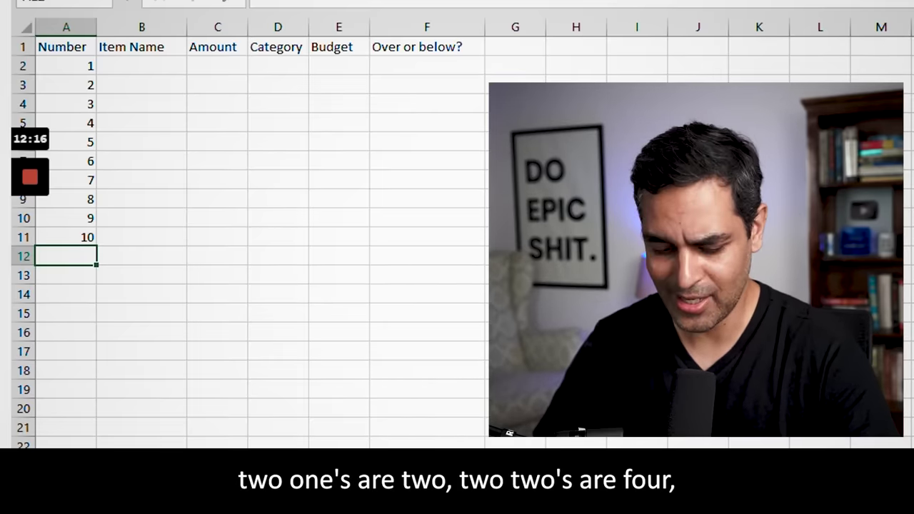
click(66, 237)
key(Up)
key(Up)
key(Up)
key(Up)
key(Up)
key(Up)
key(Up)
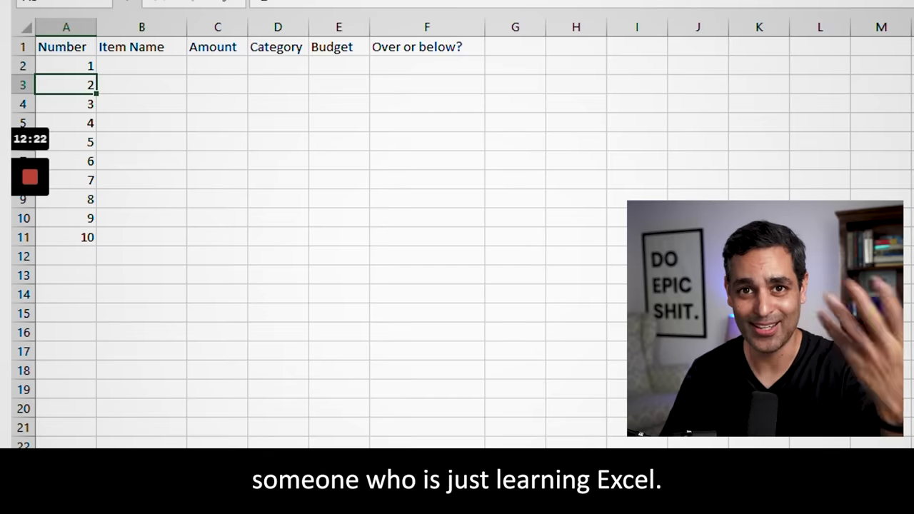
Delete the typed numbers 2–10 and enter =1+1 in A3 and =2+1 in A4.
key(ctrl+shift+Down)
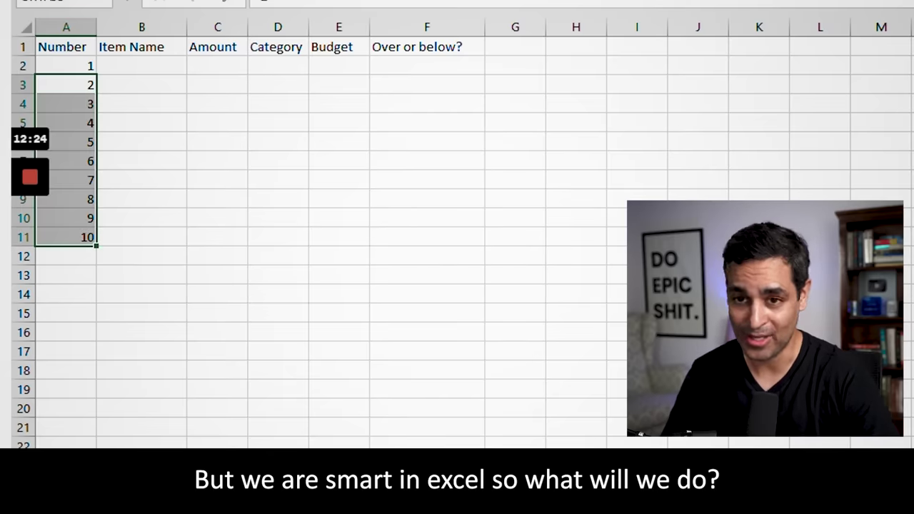
key(Delete)
click(65, 84)
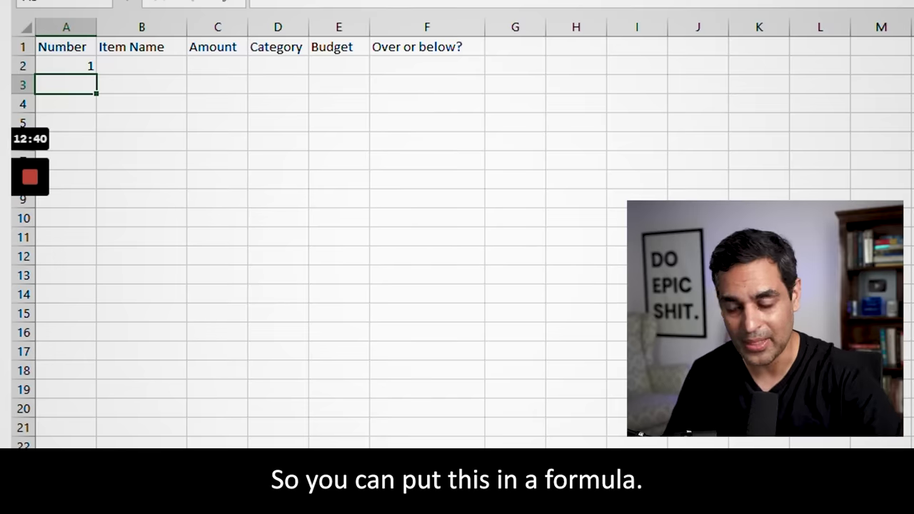
text(=1+1)
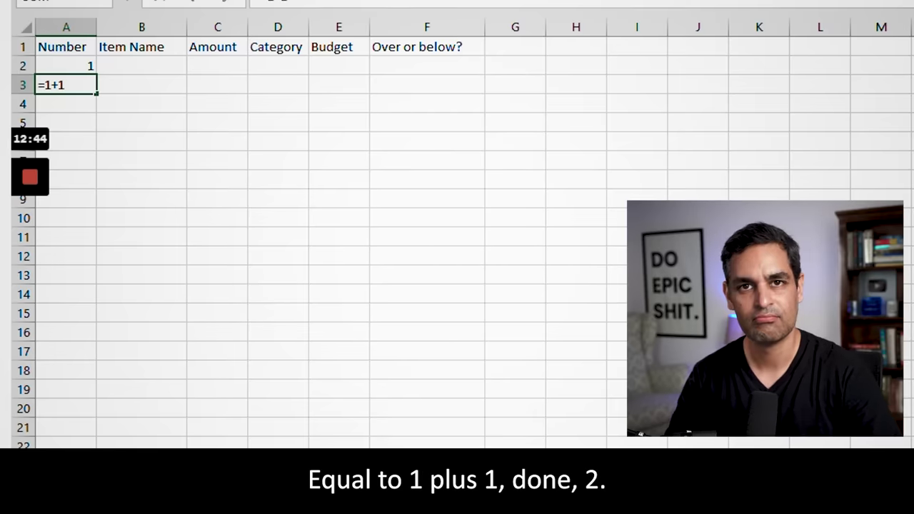
key(Return)
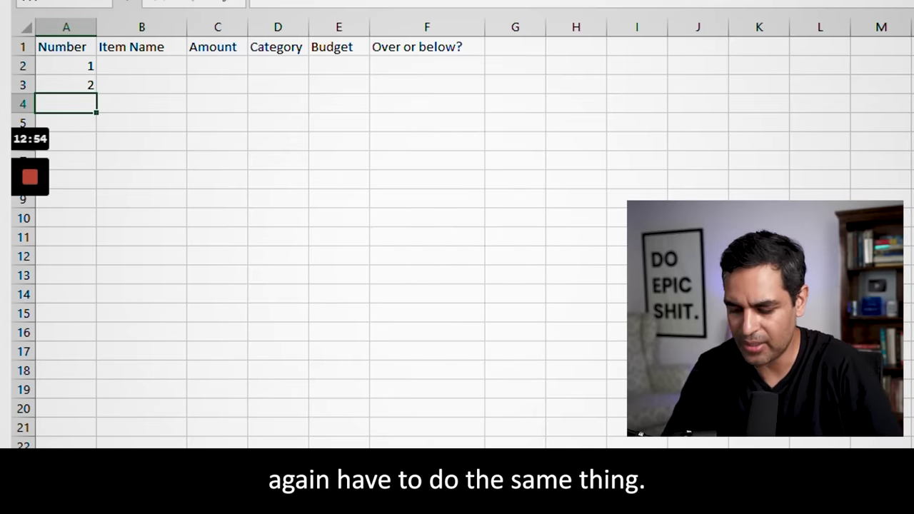
text(=2+1)
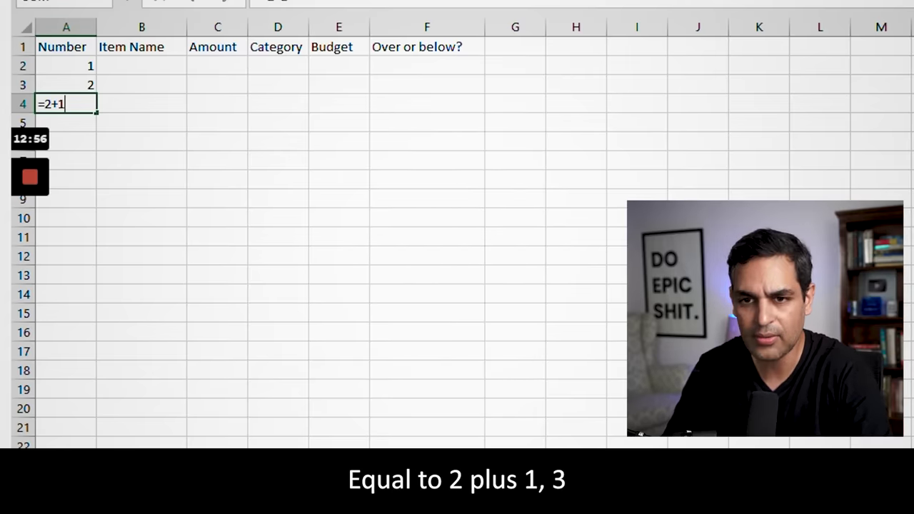
key(Return)
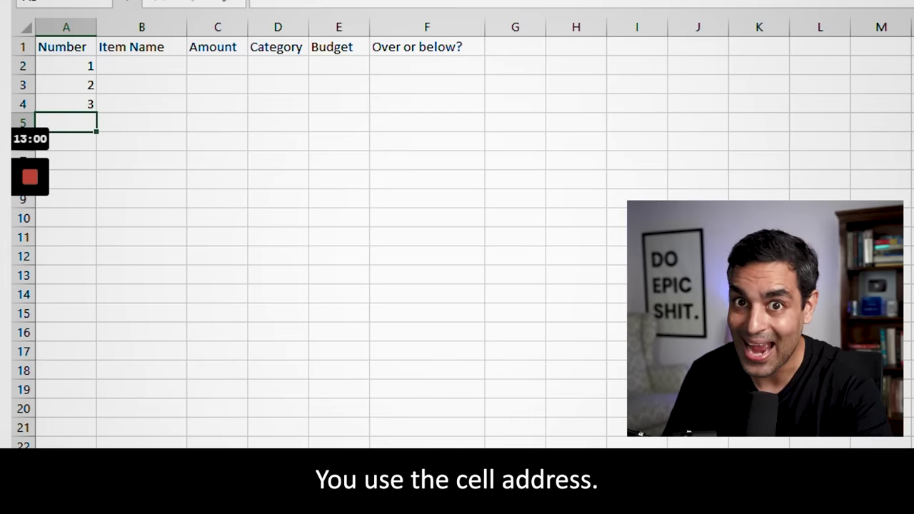
Change A3's formula to =A2+1 so it references the cell above.
key(Up)
key(Up)
key(BackSpace)
key(BackSpace)
key(BackSpace)
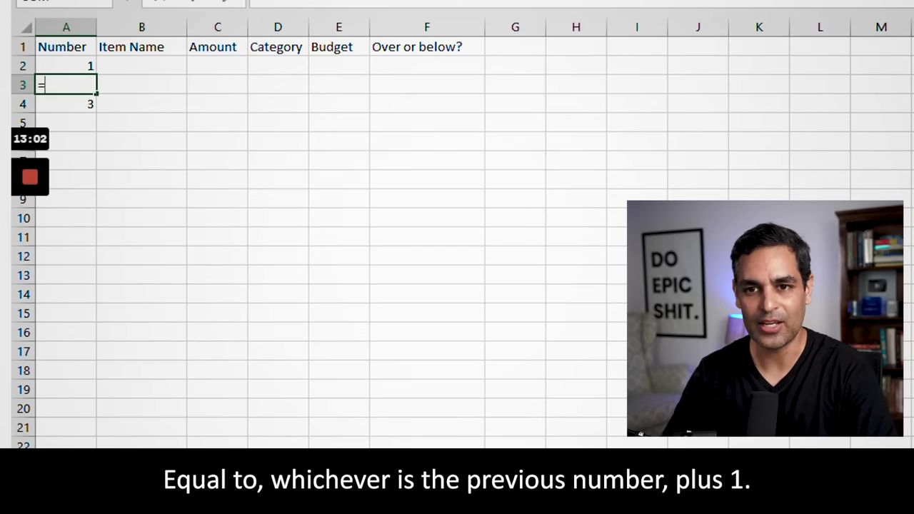
key(Up)
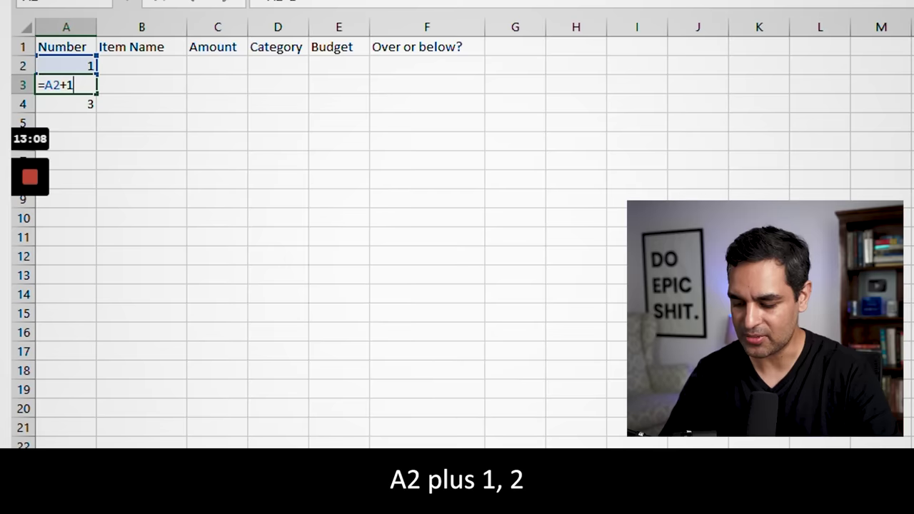
key(Return)
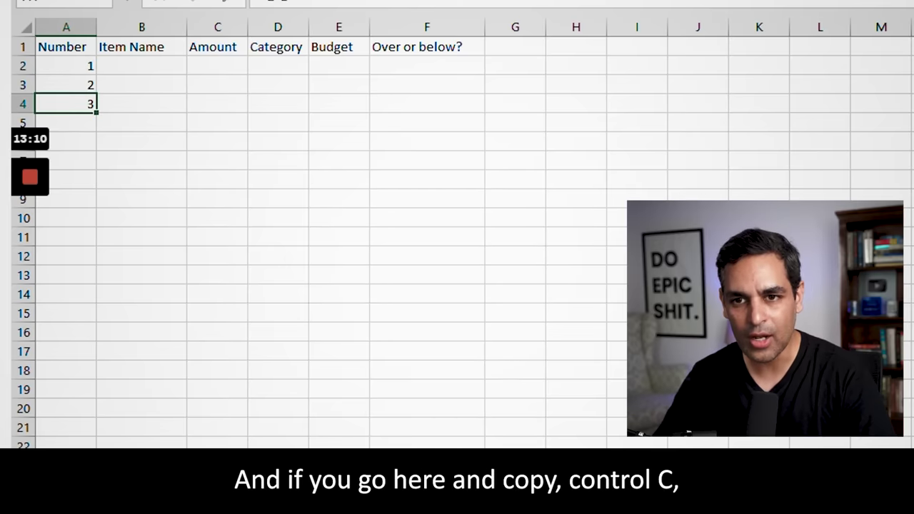
Copy A3's =A2+1 formula into A4:A22 so the numbering continues up to 21.
click(65, 86)
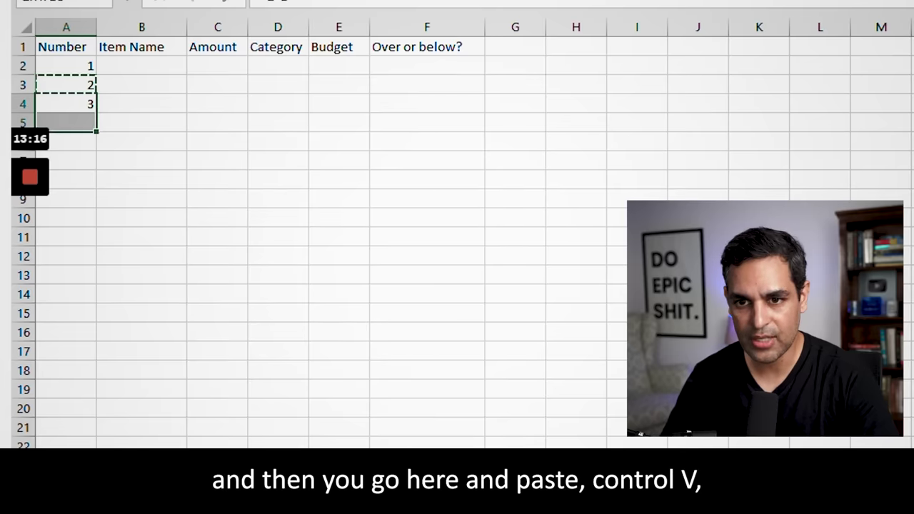
drag(66, 122, 66, 444)
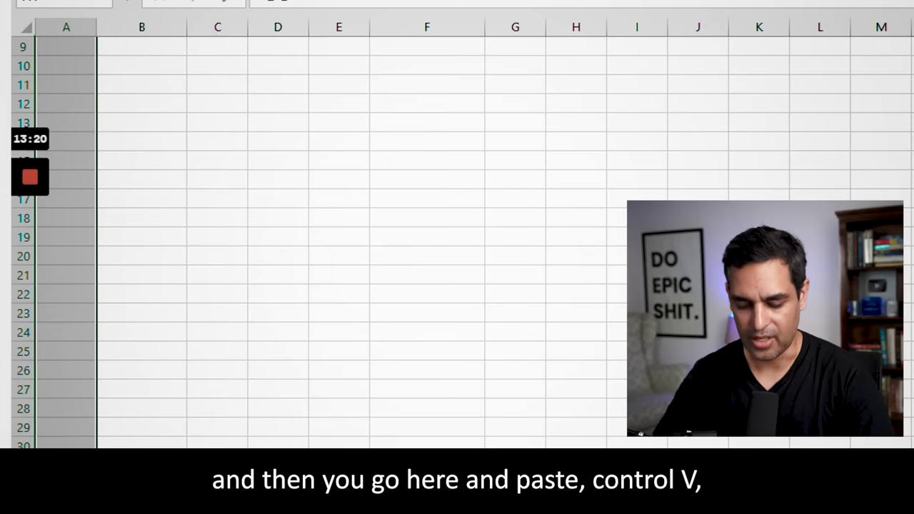
key(ctrl+v)
scroll(286, 236, up, 3)
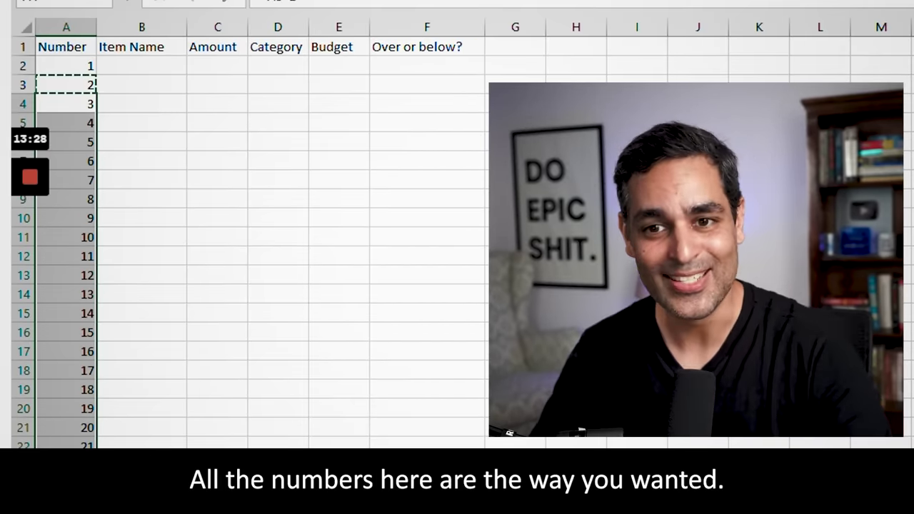
scroll(286, 236, down, 5)
scroll(286, 236, up, 2)
scroll(286, 235, up, 3)
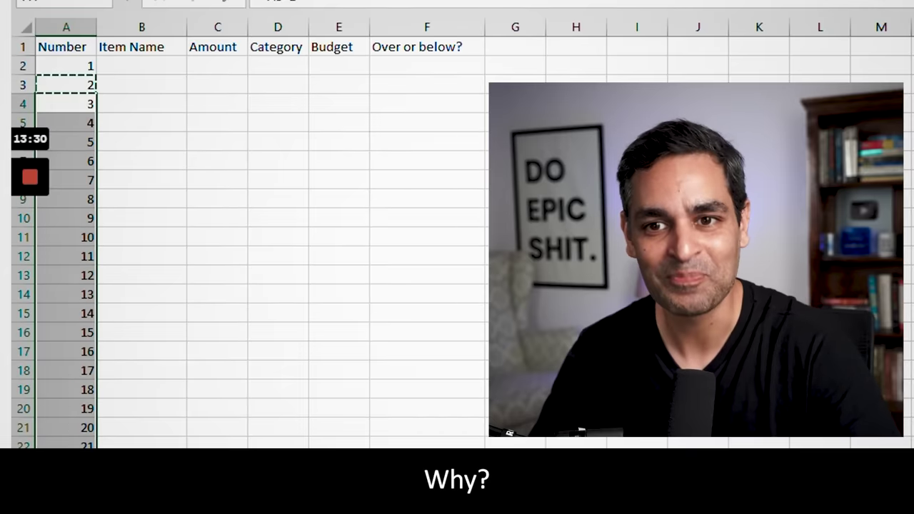
click(278, 255)
click(90, 101)
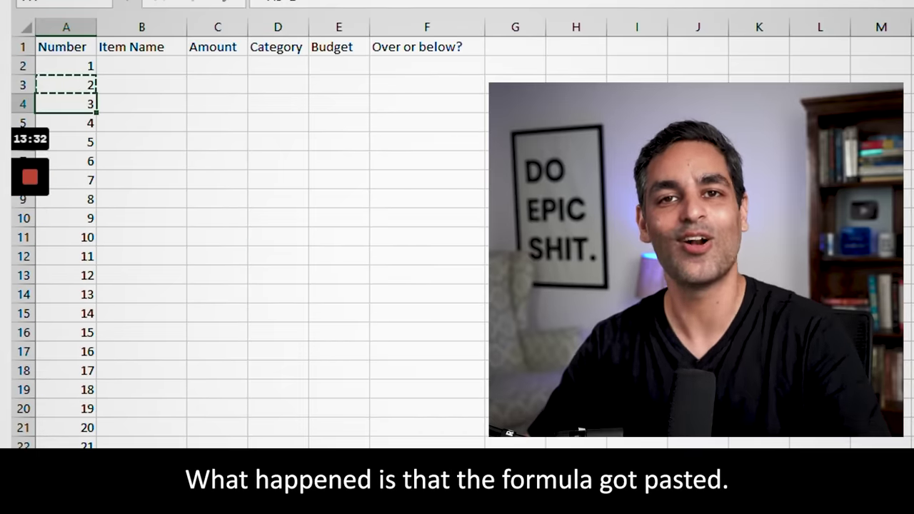
click(64, 81)
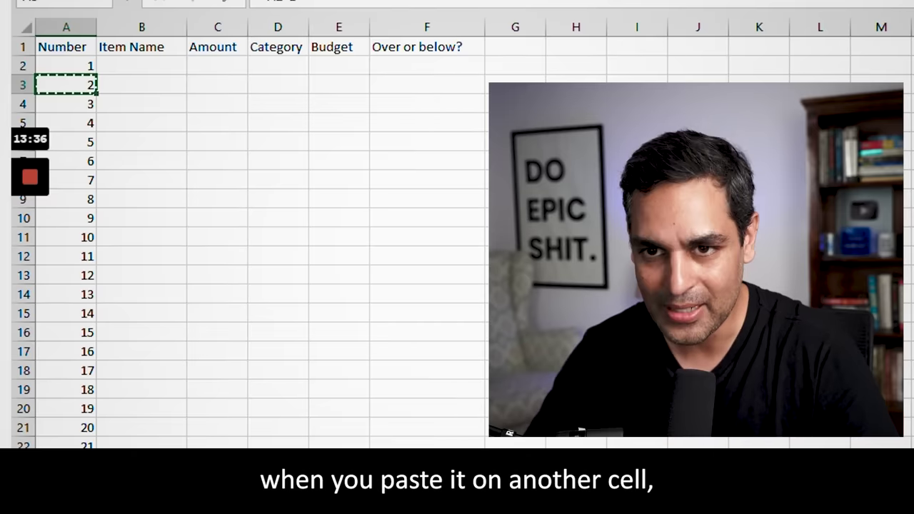
click(65, 104)
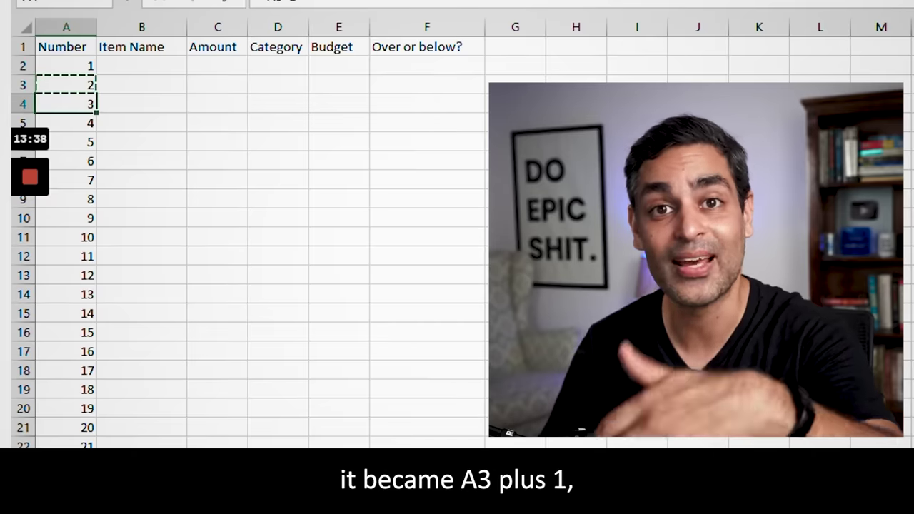
click(65, 123)
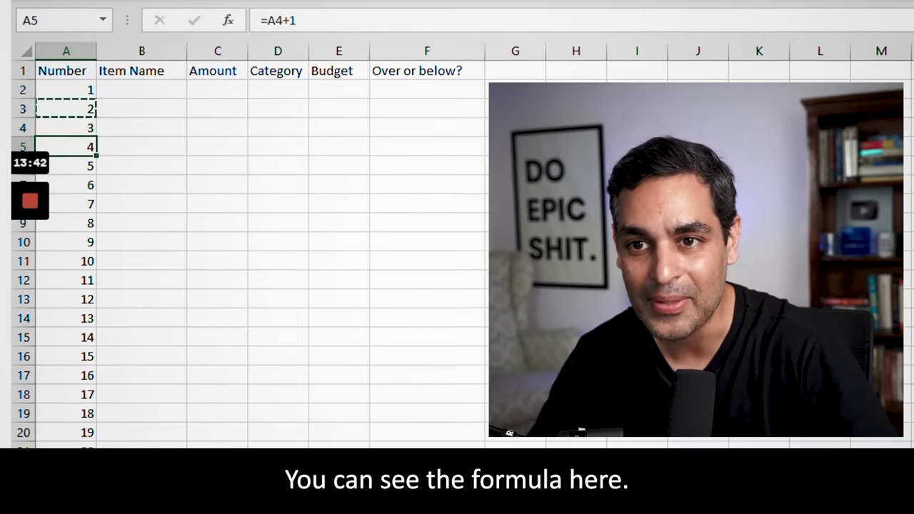
click(268, 34)
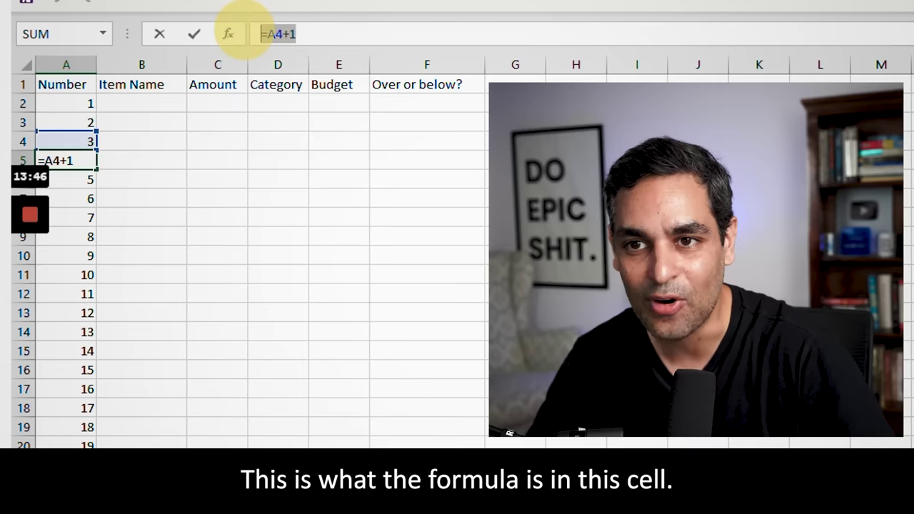
text(=)
click(232, 273)
text(+)
click(54, 34)
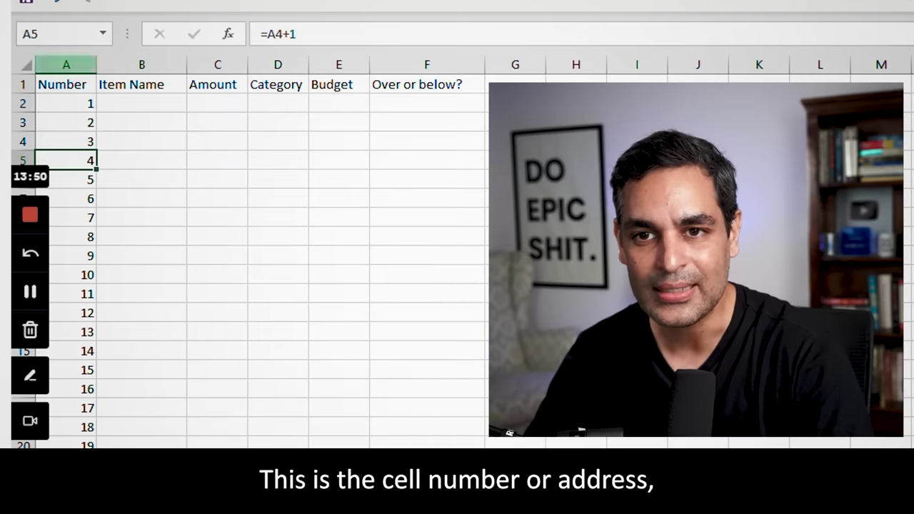
click(31, 34)
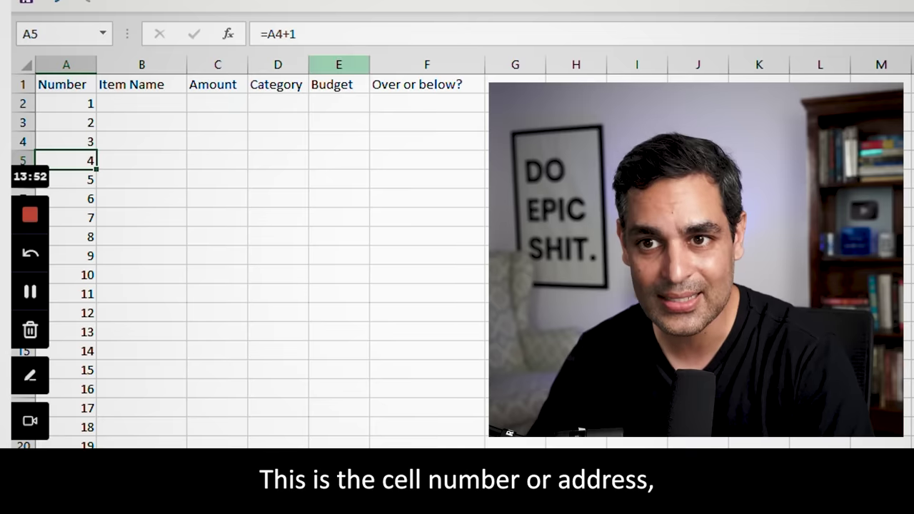
drag(295, 33, 262, 34)
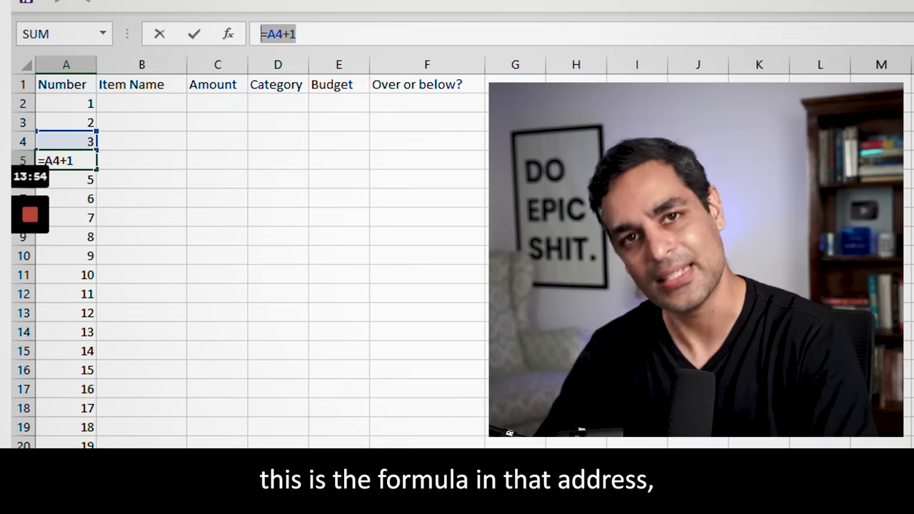
key(Escape)
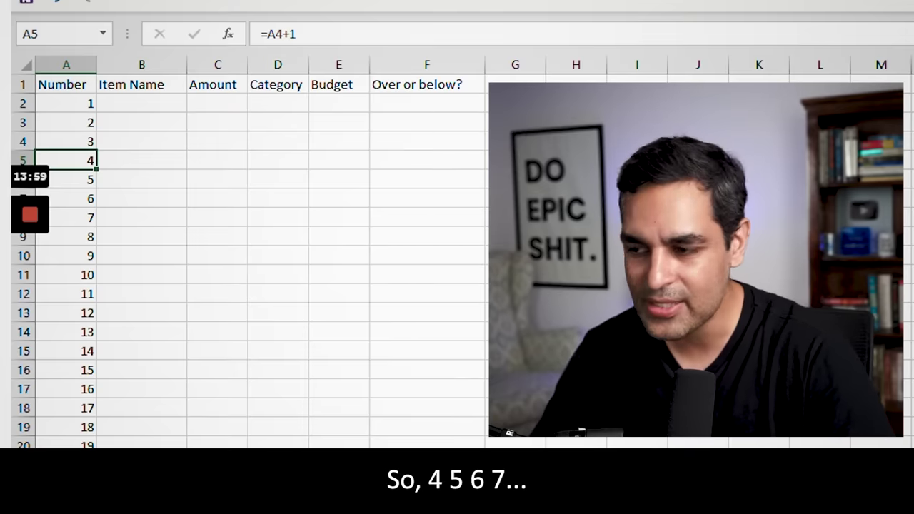
scroll(243, 250, up, 5)
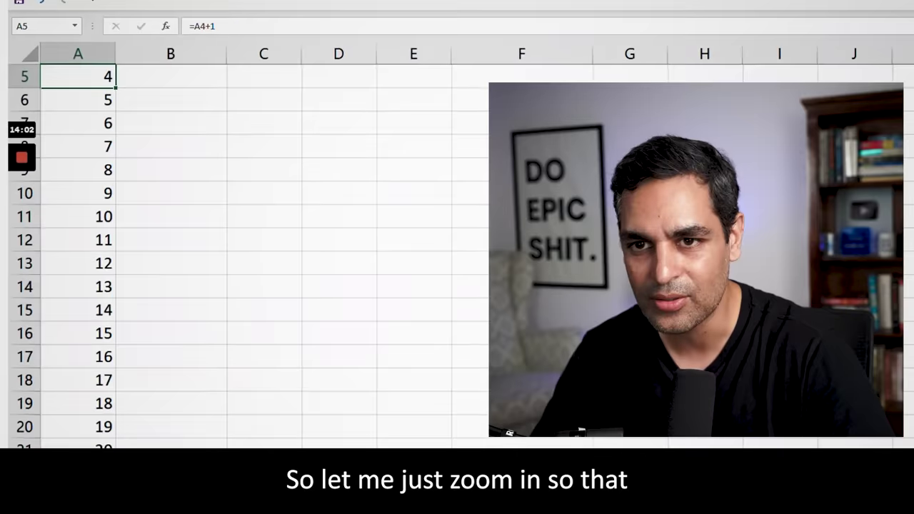
scroll(243, 250, up, 2)
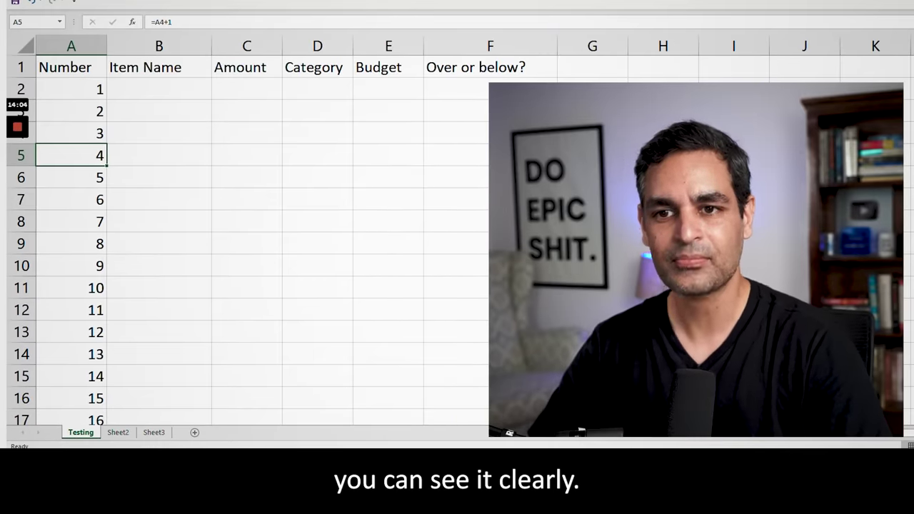
key(Down)
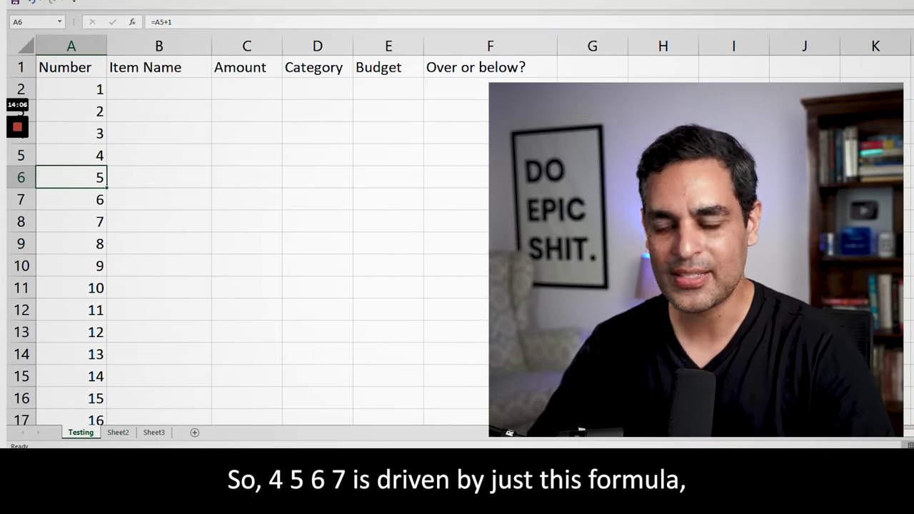
key(Down)
key(Down)
key(Down)
key(Down)
key(Down)
key(Down)
key(Down)
key(Down)
key(Down)
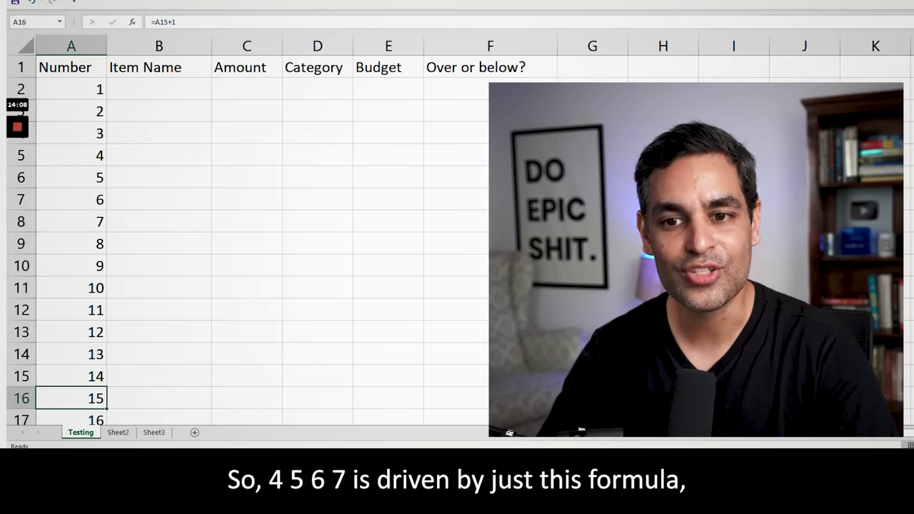
key(Down)
key(Down)
key(Down)
key(Down)
key(Down)
key(Down)
key(Down)
key(Down)
key(Down)
key(Up)
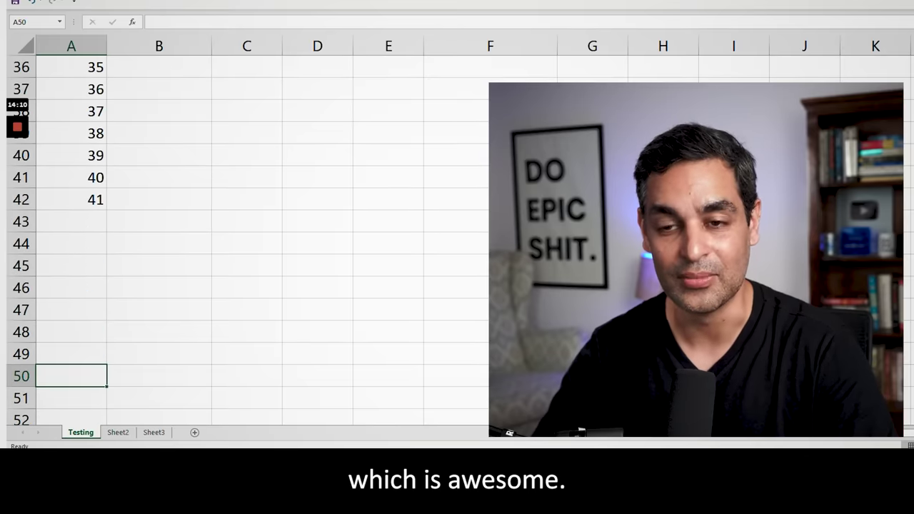
key(Up)
key(Up)
key(Up)
key(Up)
key(Up)
key(Up)
key(Up)
key(Up)
key(Up)
key(Up)
key(Up)
key(Up)
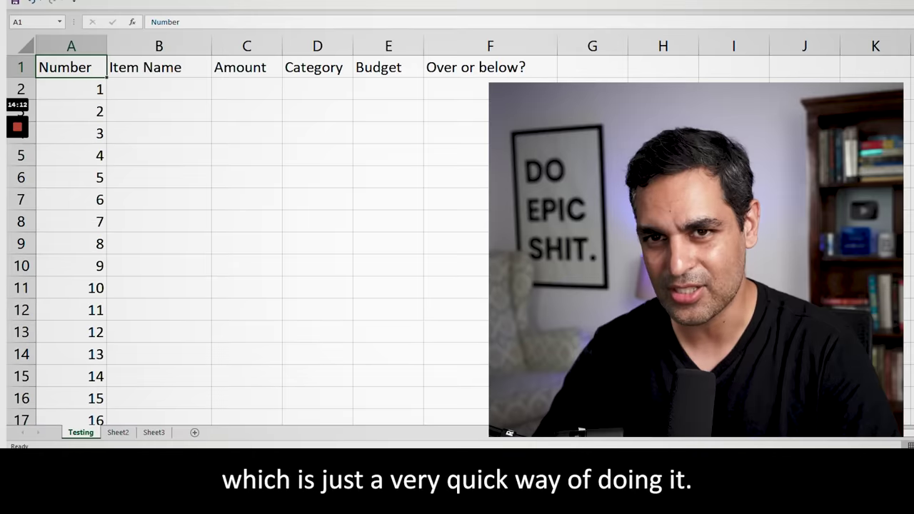
key(Down)
key(Down)
key(Down)
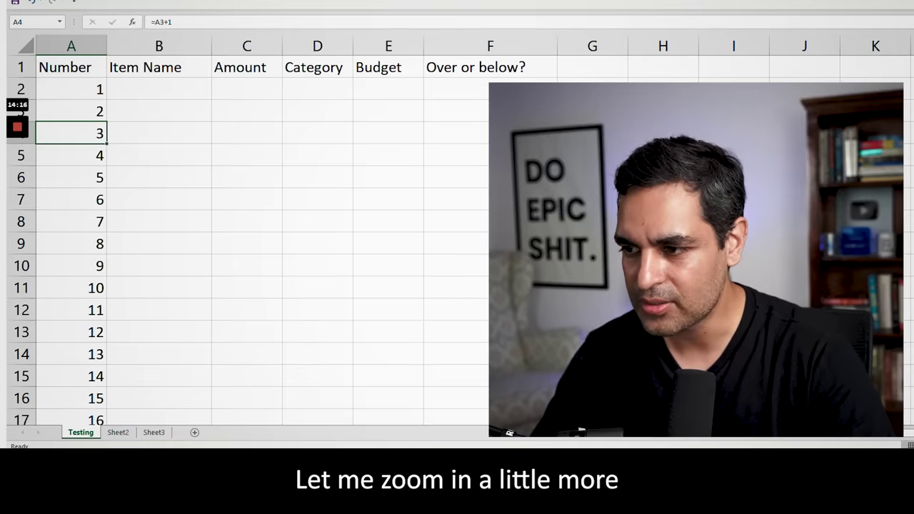
Fill the +1 numbering formula down to row 231, then check A2 and A3 at the top.
scroll(285, 228, up, 4)
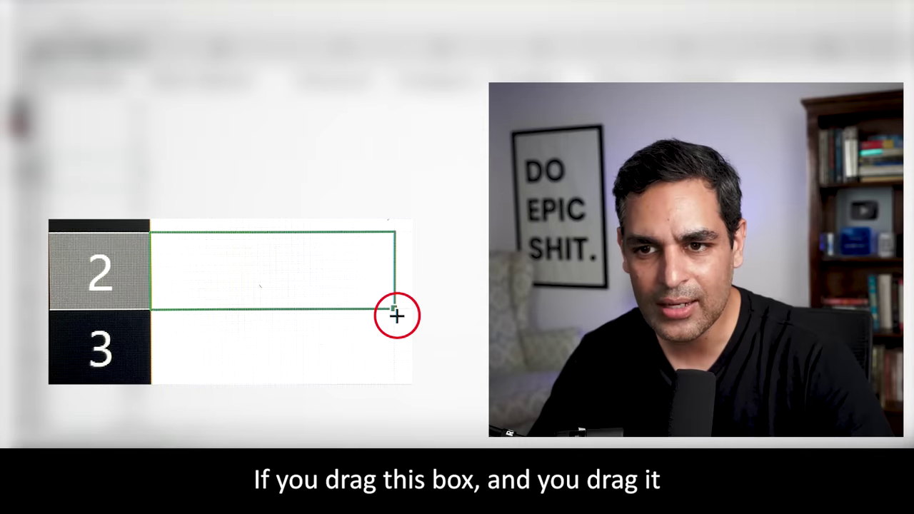
mouse_move(147, 188)
mouse_down()
mouse_move(147, 428)
mouse_move(142, 341)
mouse_up()
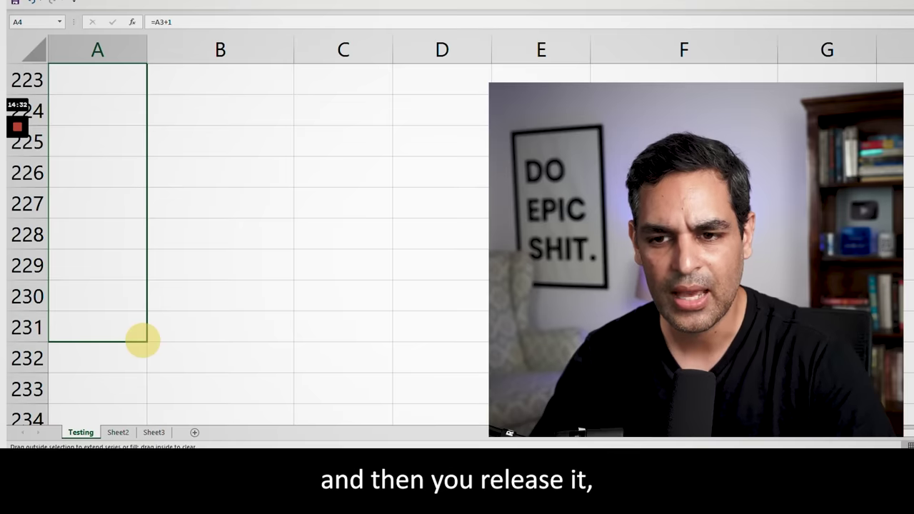
drag(142, 341, 143, 341)
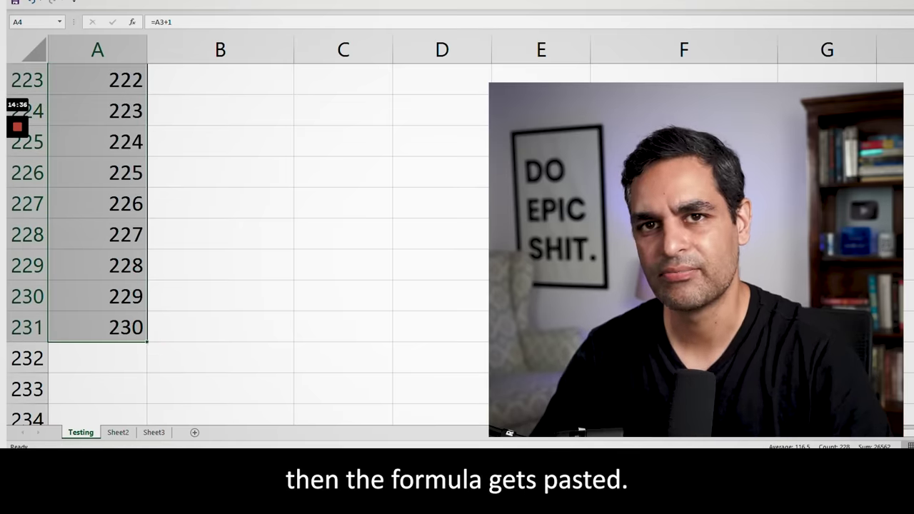
scroll(97, 242, up, 8)
scroll(97, 242, up, 20)
click(97, 110)
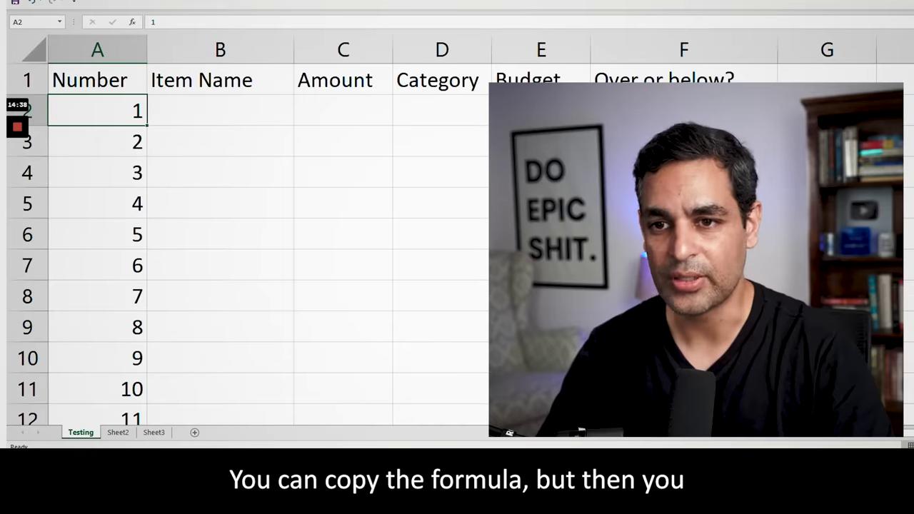
click(97, 141)
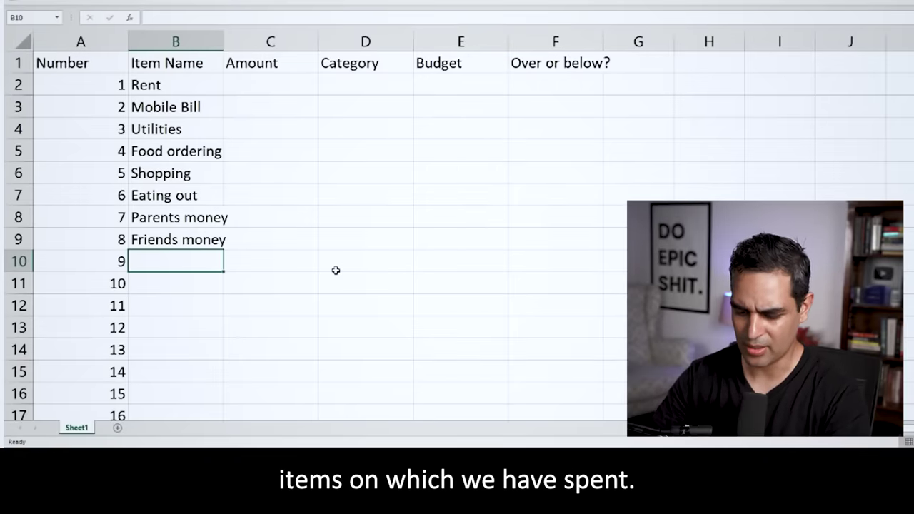
Enter Clothes as item 9 and Food ordering, via AutoComplete, as item 10.
text(s)
key(Return)
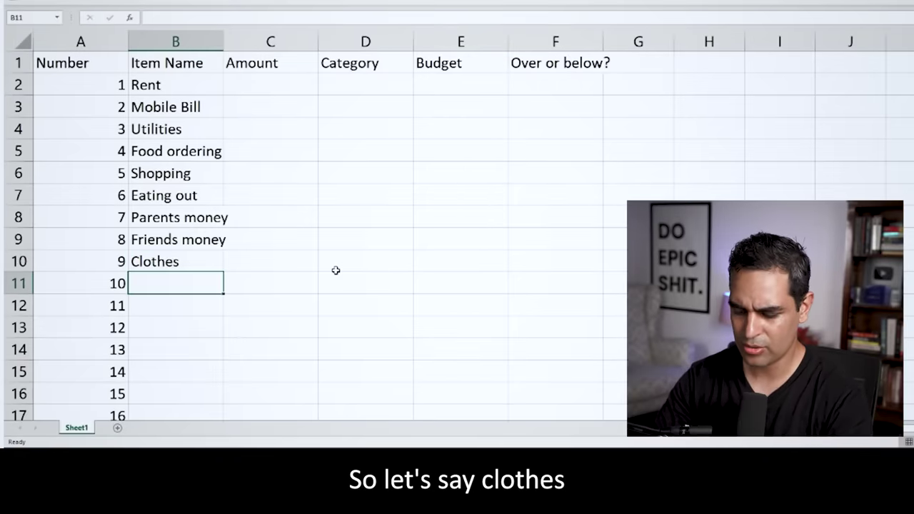
text(food order)
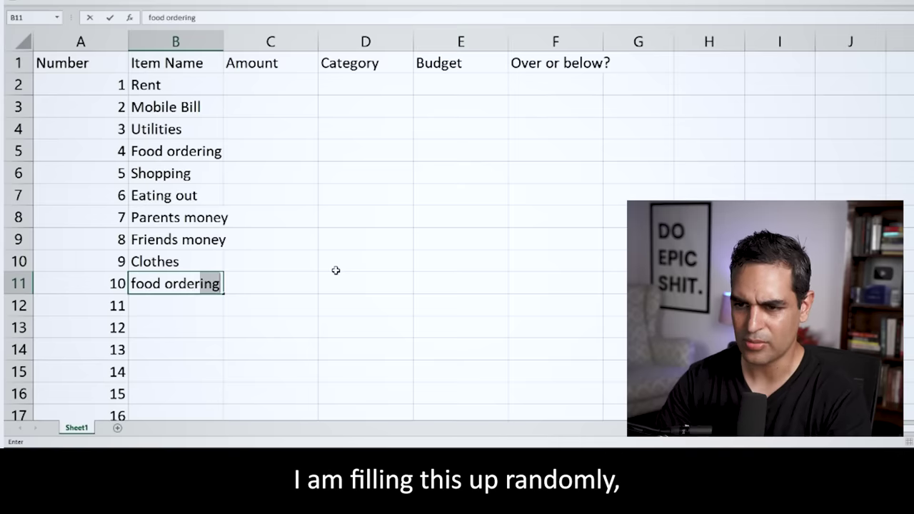
key(Return)
Insert a new column before Amount and head it Date.
right_click(272, 39)
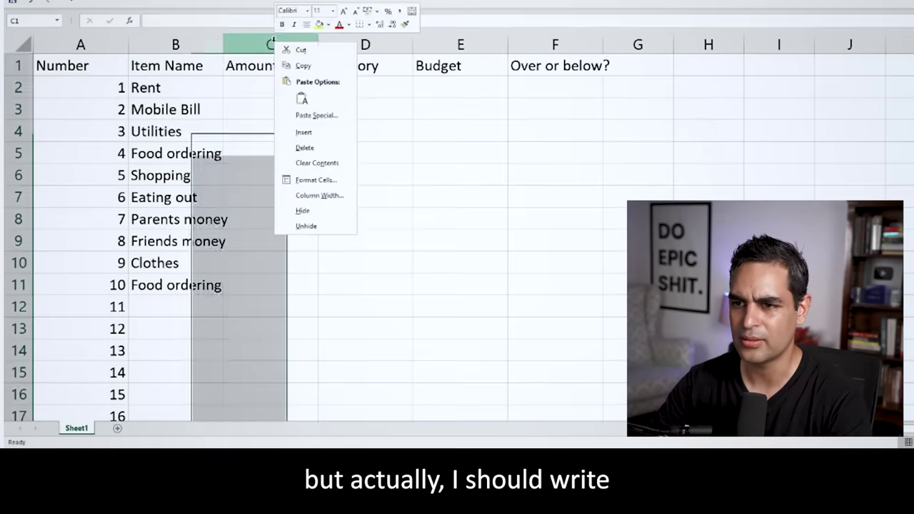
click(304, 132)
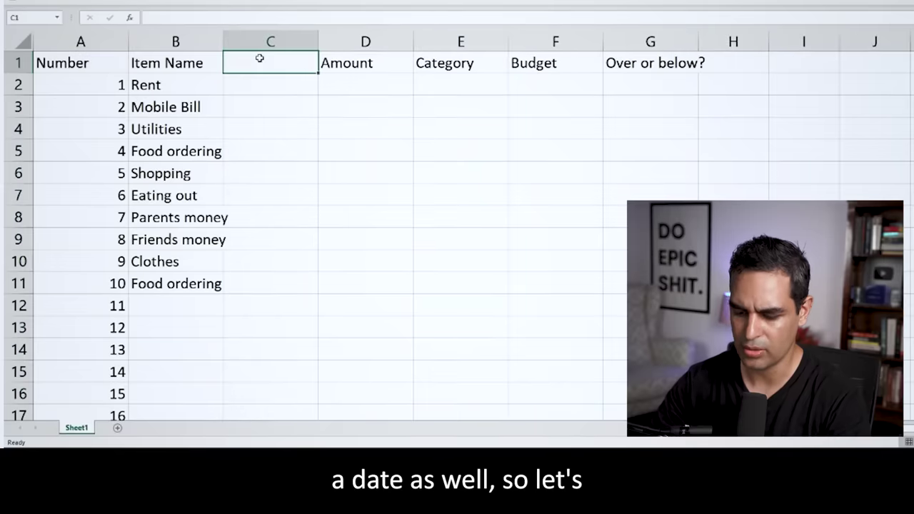
text(Date)
key(Return)
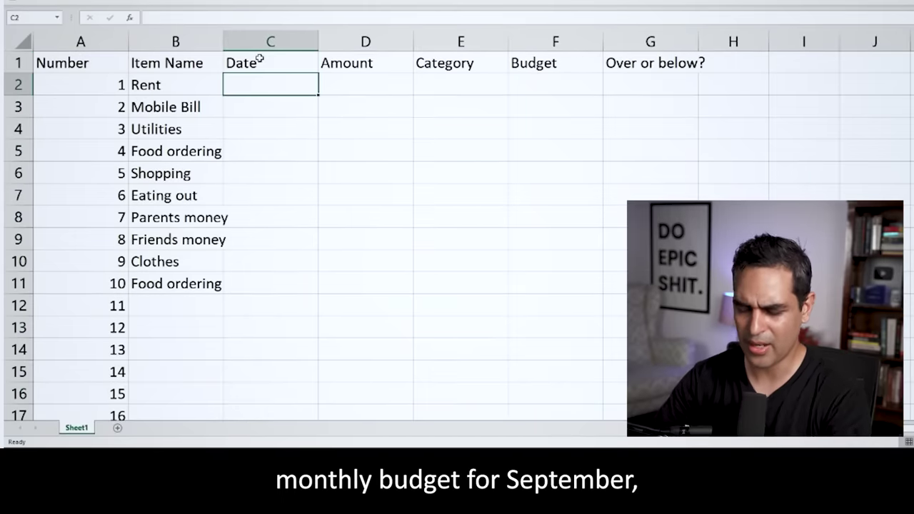
text(1 Sep)
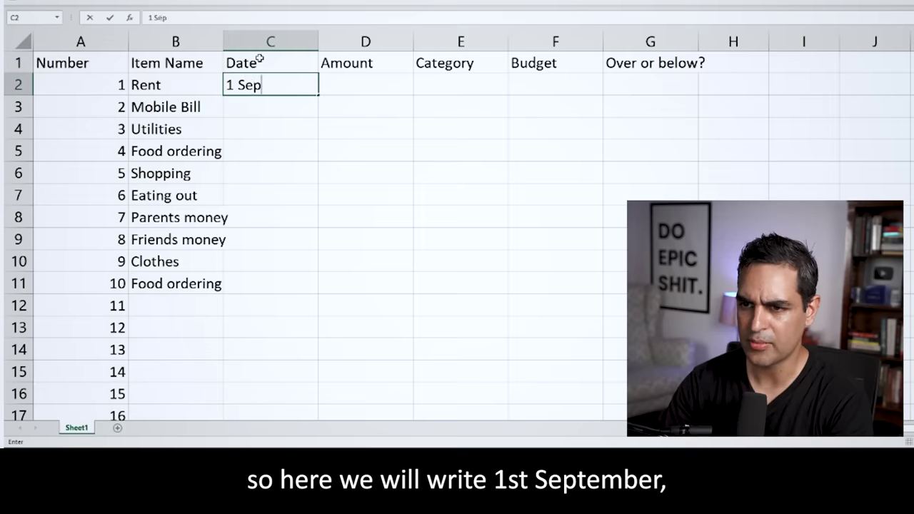
Date Rent and Mobile Bill 01-Sep, Utilities and Food ordering 02-Sep, Shopping and Eating out 03-Sep.
key(Return)
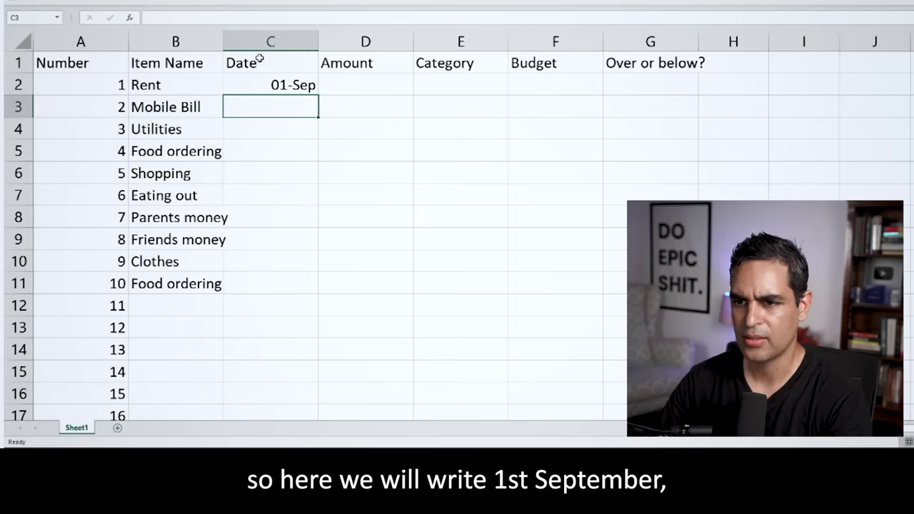
key(Up)
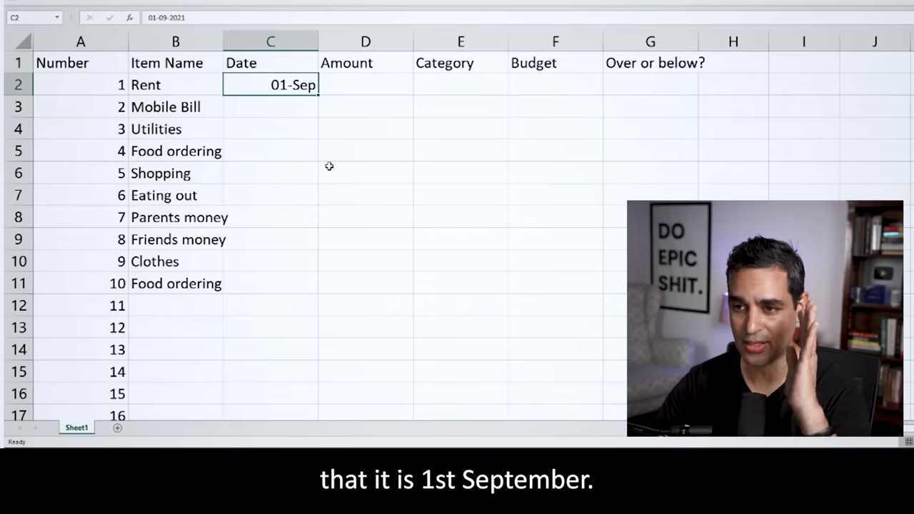
key(Down)
key(Up)
key(Down)
text(1 sep)
key(Return)
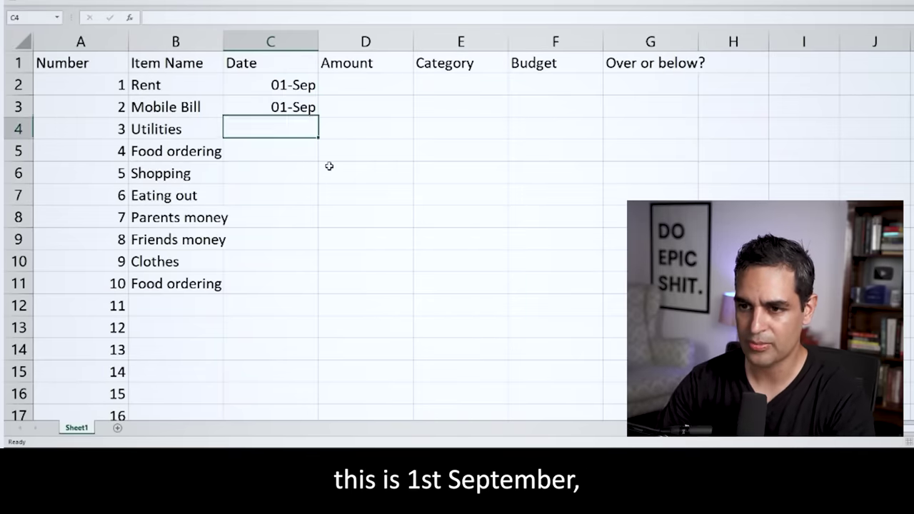
text(2 sep)
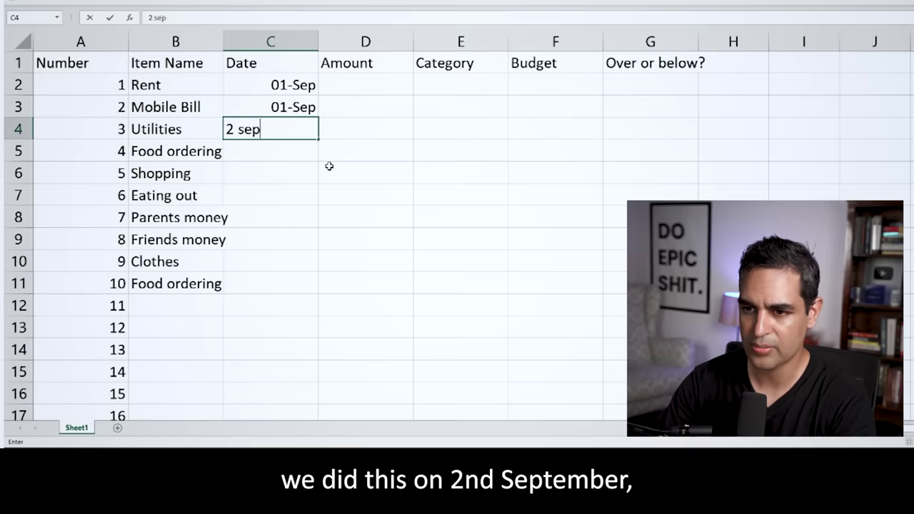
key(Return)
text(2)
key(Return)
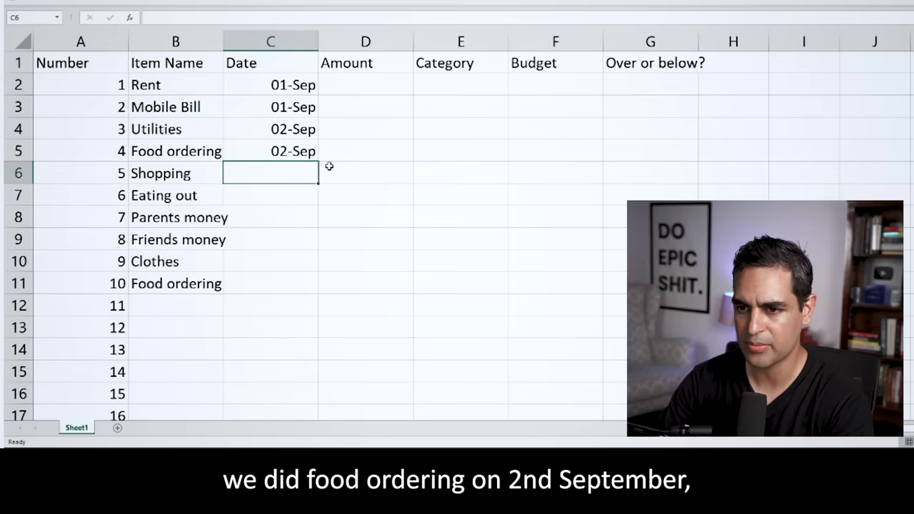
text(3)
key(Return)
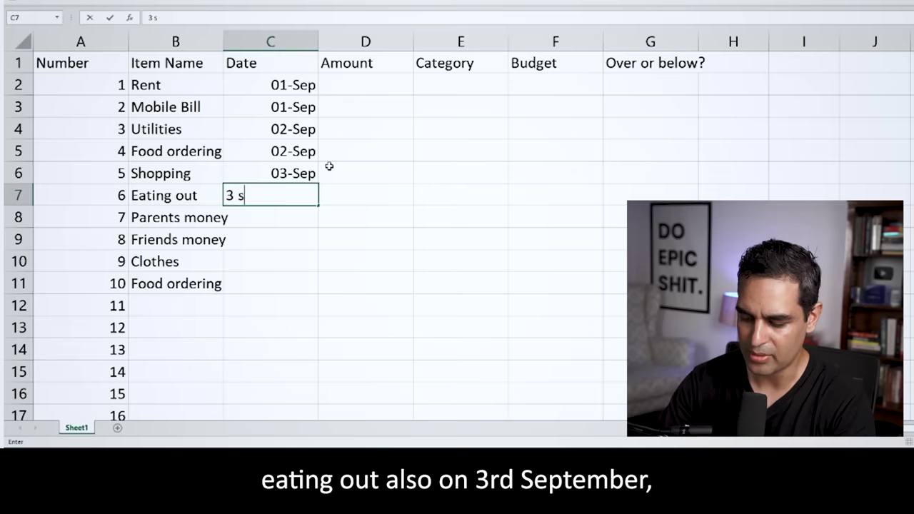
text(ep)
key(Return)
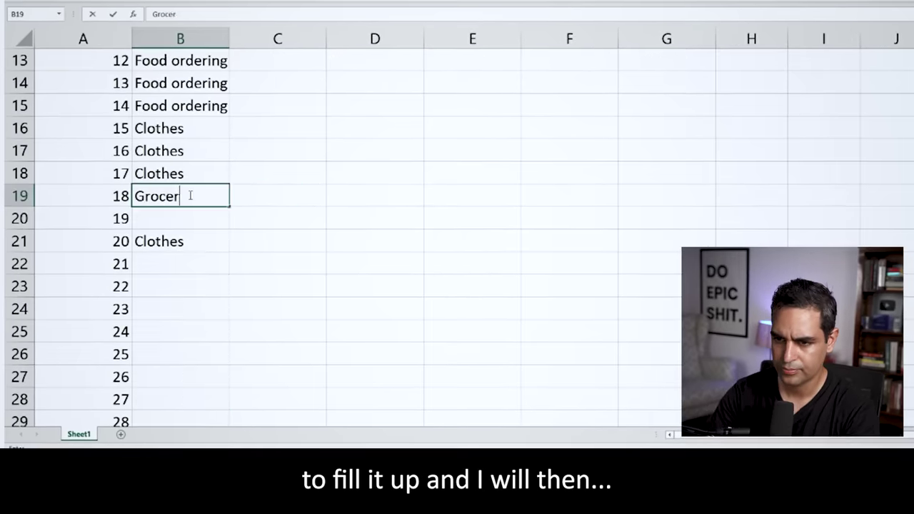
Add items like Mutual Fund, Stocks and EMI with dates through 13-Sep, copying 13-Sep into rows 23–27.
text(y G  In)
key(BackSpace)
key(BackSpace)
text(Mutual Fund Shopping)
key(BackSpace)
key(BackSpace)
key(BackSpace)
text(Stocks G C EMI 3-Sep 1-Sep 5-Sep 6-Sep )
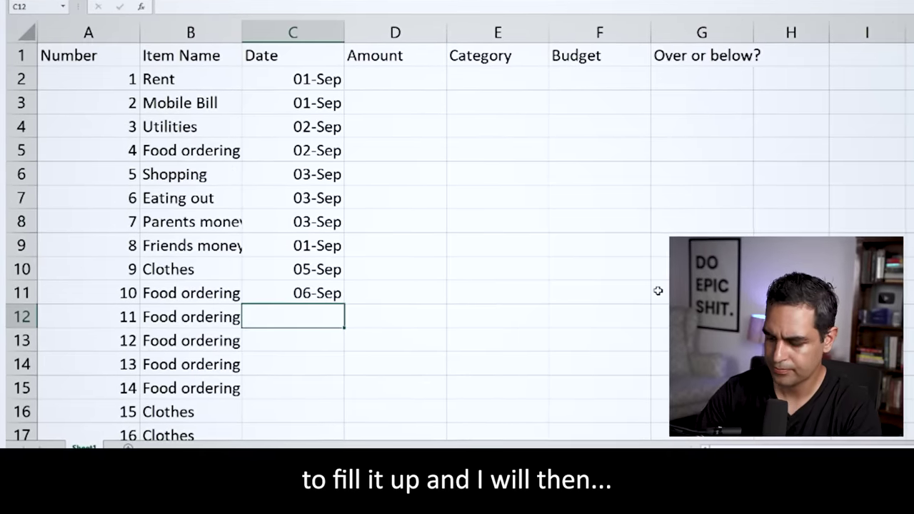
text(7-Sep 8-Sep 9-Sep 10-Sep 11-Sep 12-Sep 13-Sep 14-Sep 15-Sep 13-Sep 2-Sep)
key(Up)
key(Up)
key(ctrl+c)
key(Down)
key(Down)
key(shift+Down)
key(shift+Down)
key(shift+Down)
key(ctrl+v)
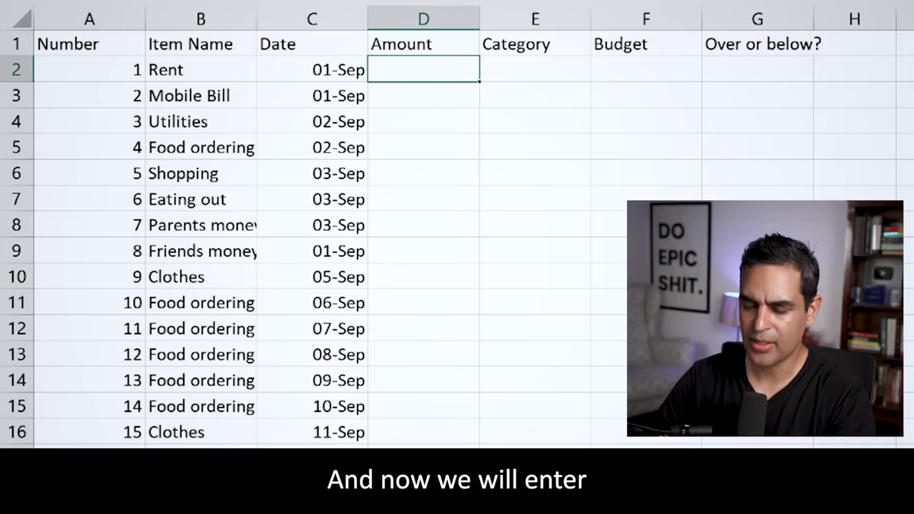
Enter amounts 5000, 500, 1000, 200, 2000, 1000, 1500 and the rest down the Amount column.
text(000)
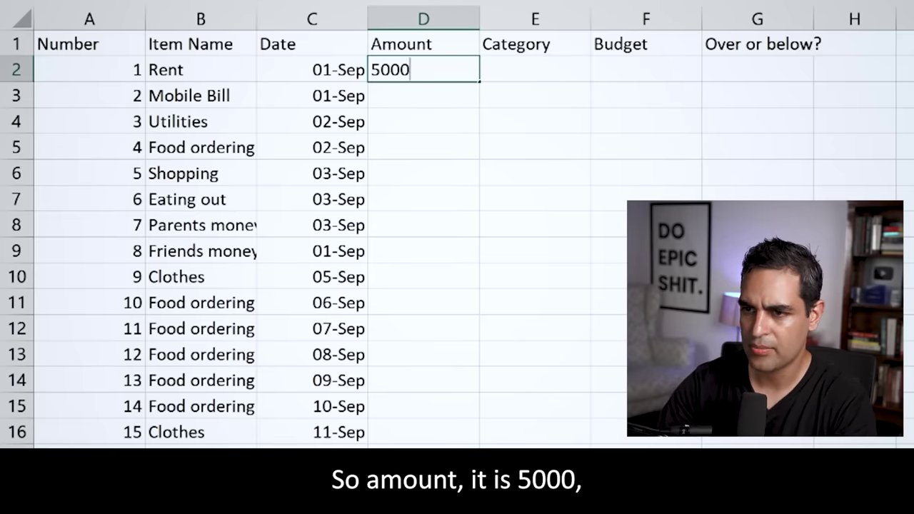
key(Return)
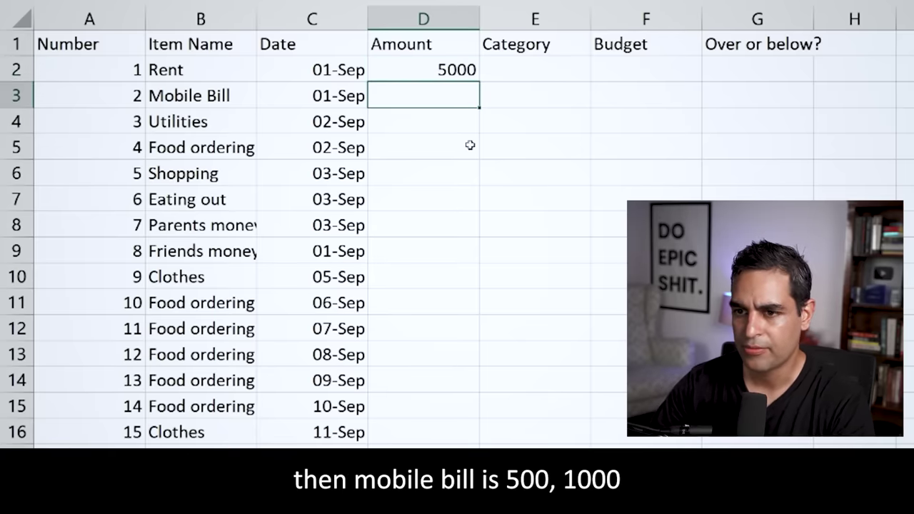
text(500)
key(Return)
text(10)
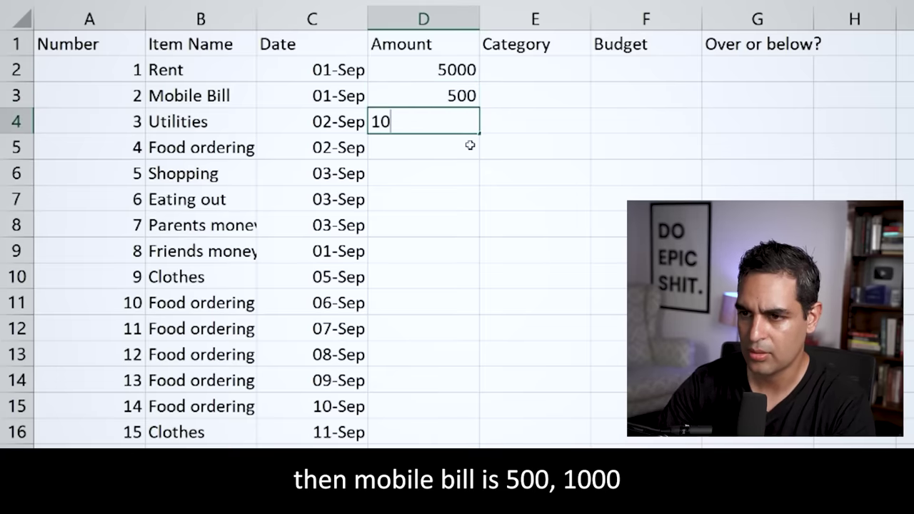
text(00)
key(Return)
text(200 2000 1000 1500 500 100 100 150 192 201 131 1002 934 183 12 1381 132 10000 10000 139 1219 6533 1399)
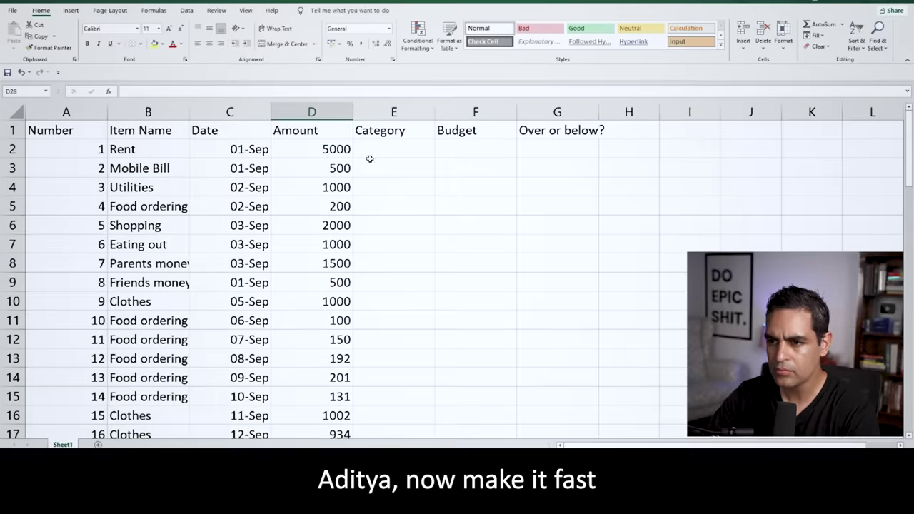
Tag Rent, Mobile Bill and Utilities as Need, and Food ordering, Shopping, Eating out as Want.
click(368, 152)
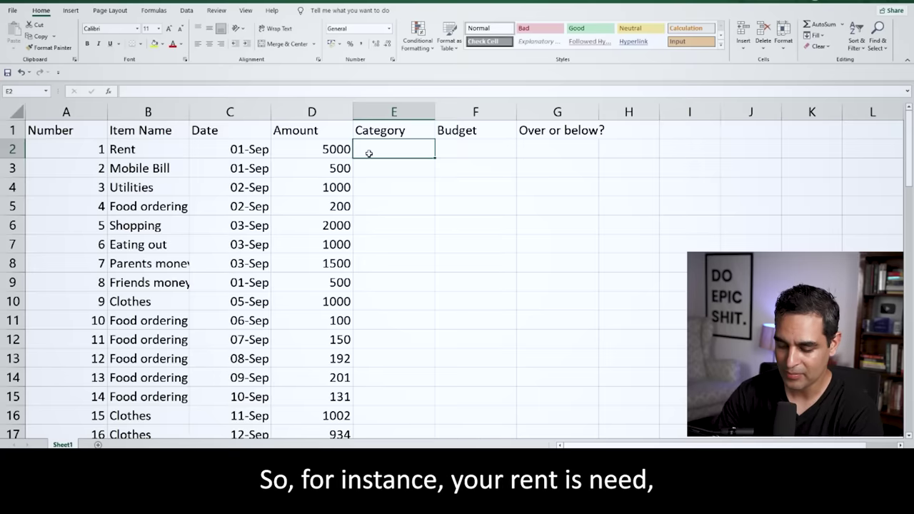
text(W)
key(Return)
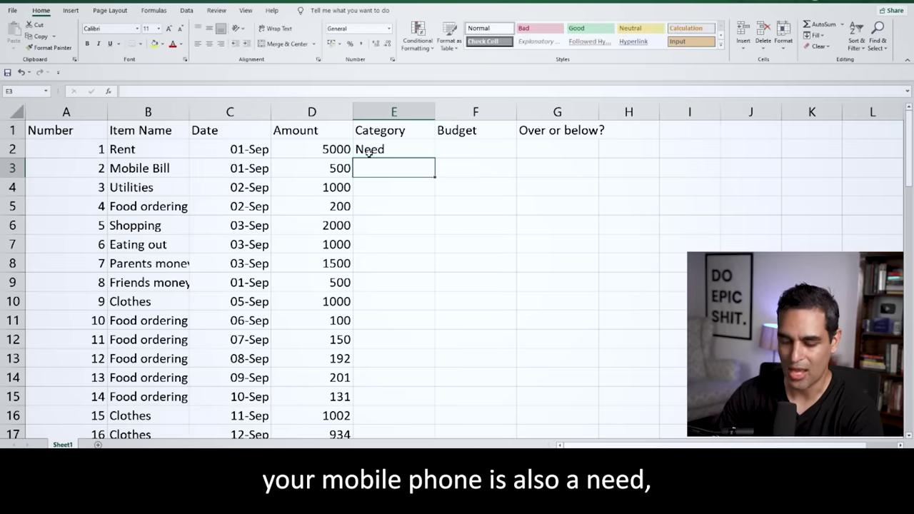
text(Need)
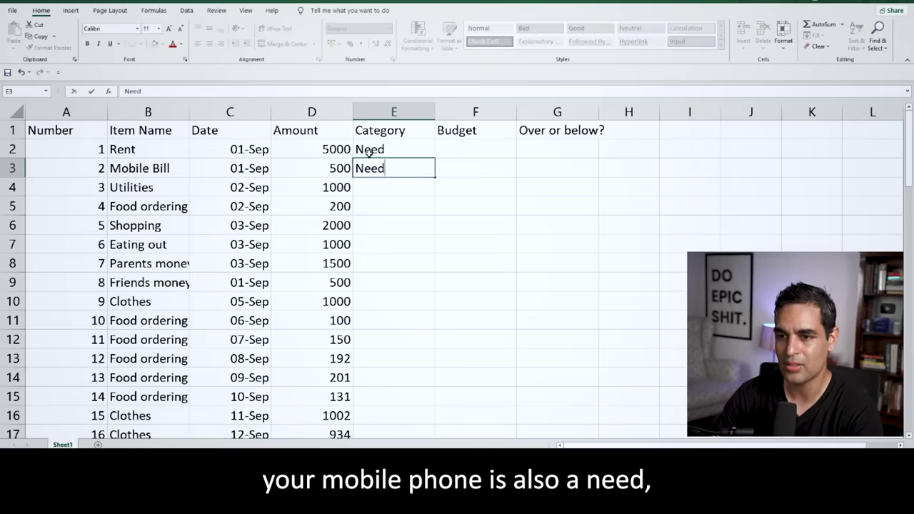
key(Return)
text(N)
key(Return)
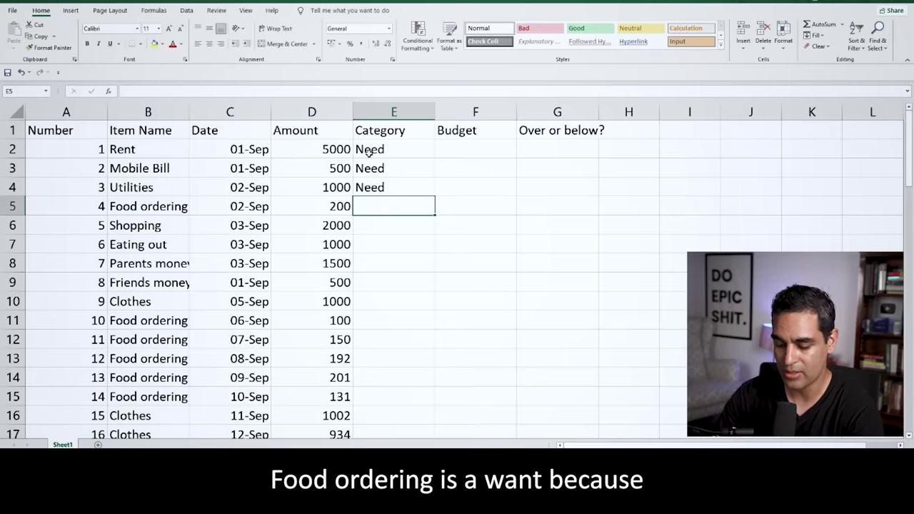
text(Want)
key(Return)
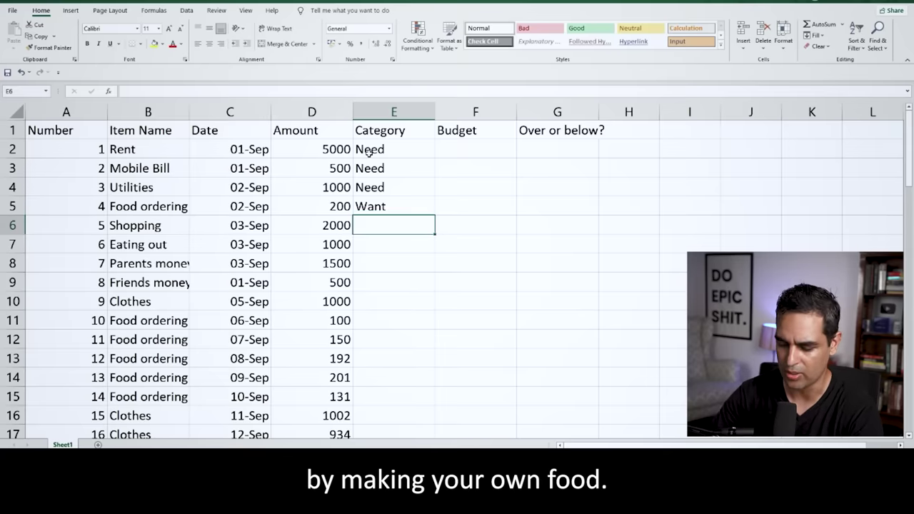
text(Wn)
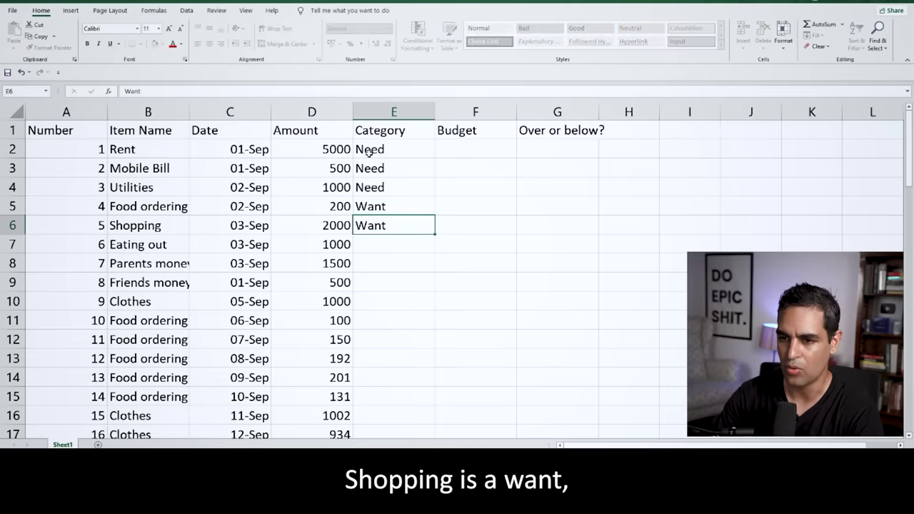
key(Return)
text(Want)
key(Return)
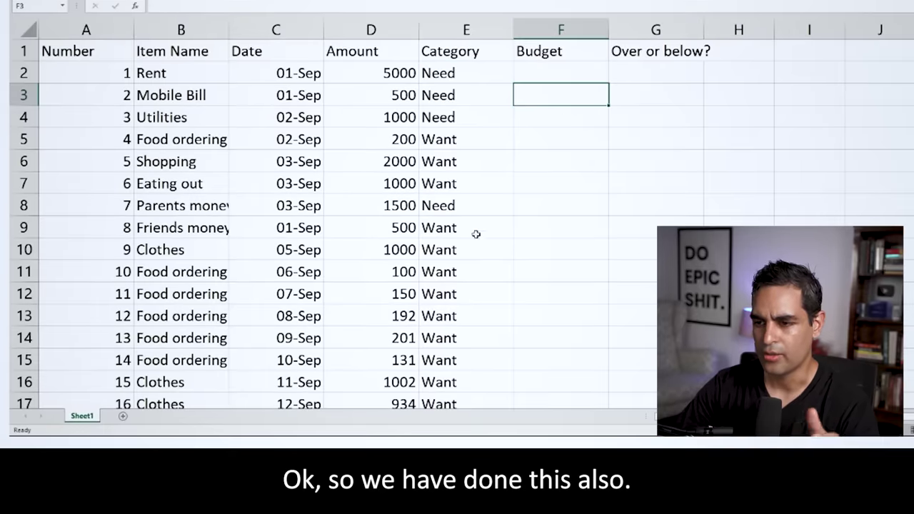
Delete the Budget and Over or below? columns.
scroll(471, 250, down, 5)
scroll(465, 261, up, 5)
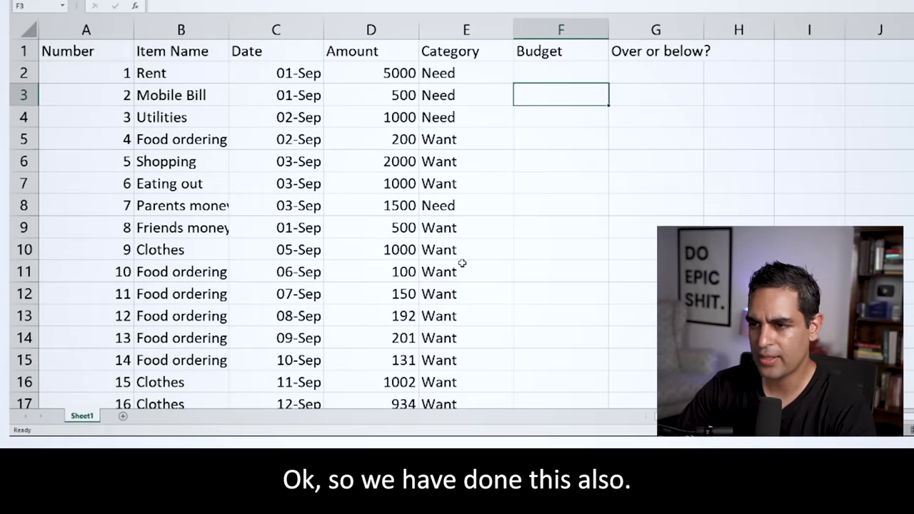
drag(563, 21, 638, 29)
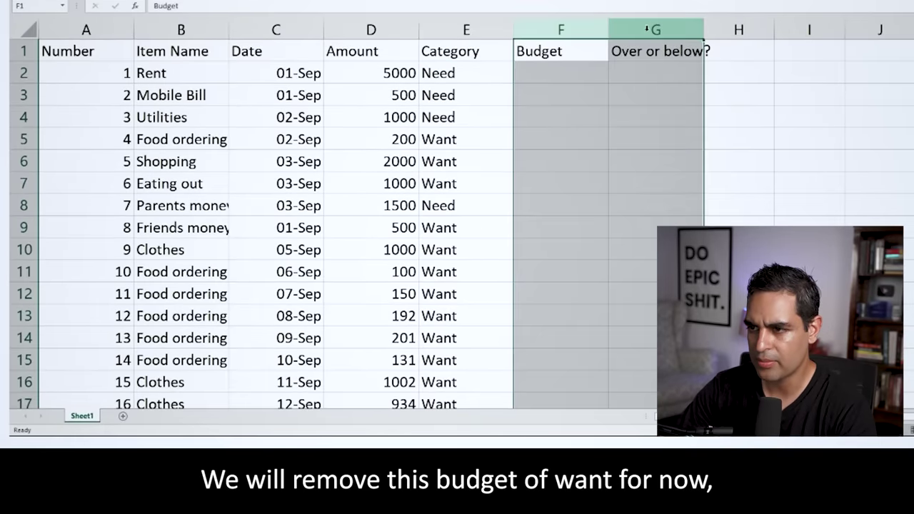
right_click(644, 28)
click(679, 141)
click(536, 247)
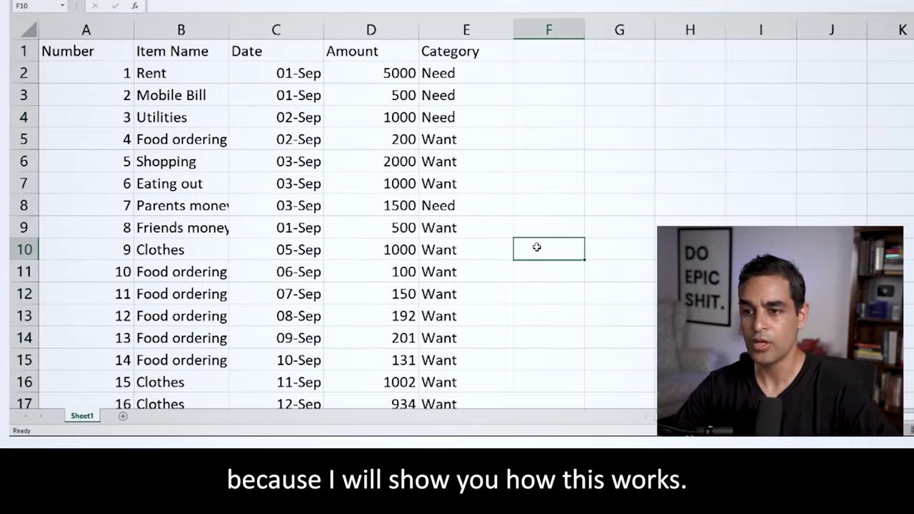
Select D28, just below the last amount of 1399, for a total formula.
scroll(536, 247, down, 1)
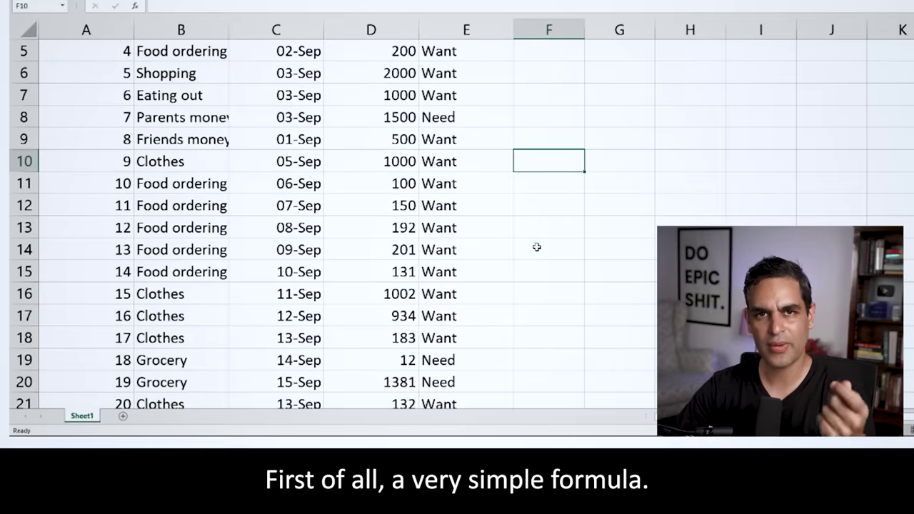
scroll(536, 247, down, 2)
scroll(536, 246, down, 2)
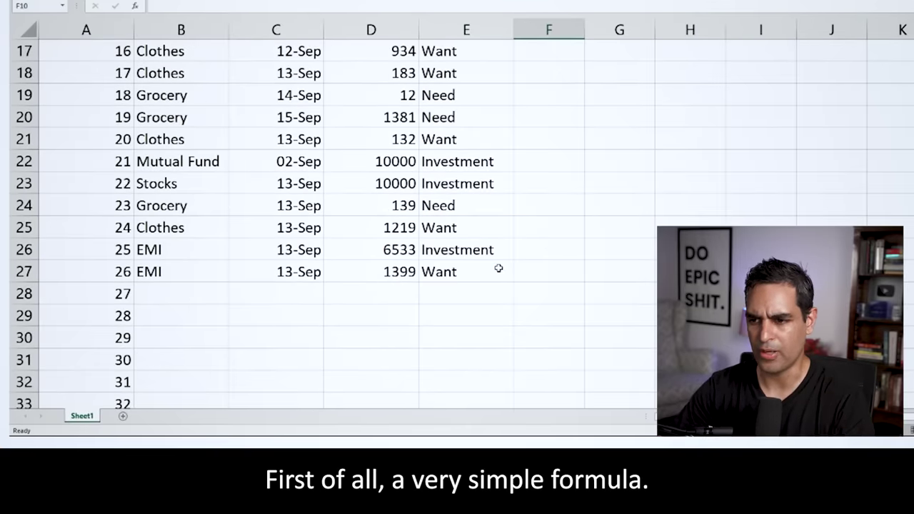
click(381, 294)
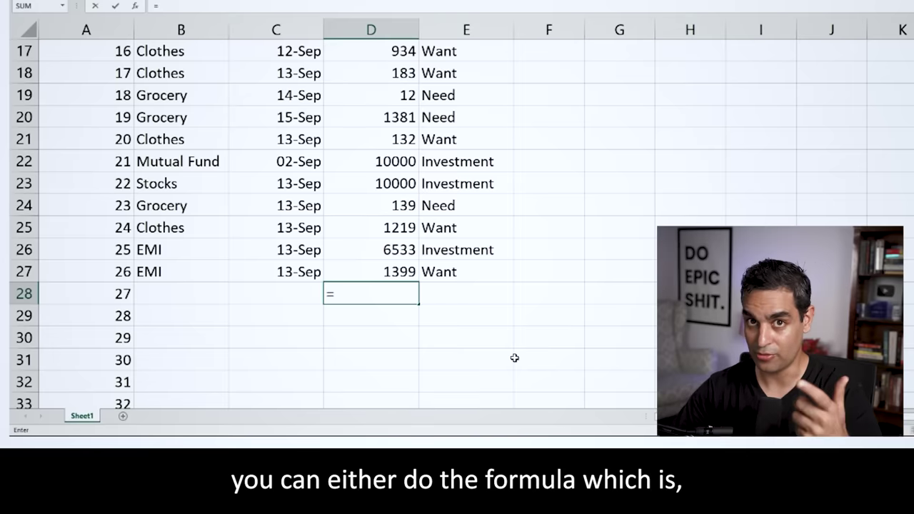
Build a D27+D26+D25+D24 addition formula in D28, then cancel it.
click(384, 271)
text(+)
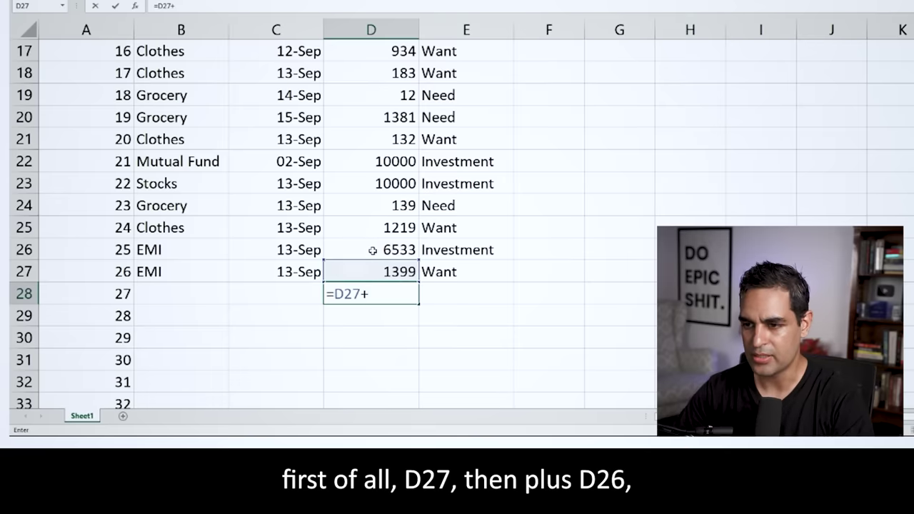
click(372, 250)
text(+)
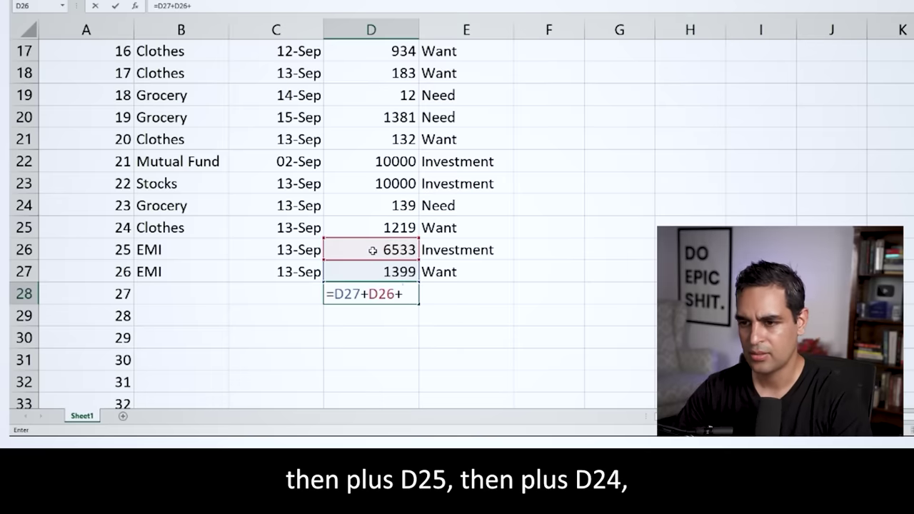
click(369, 227)
text(+)
click(379, 202)
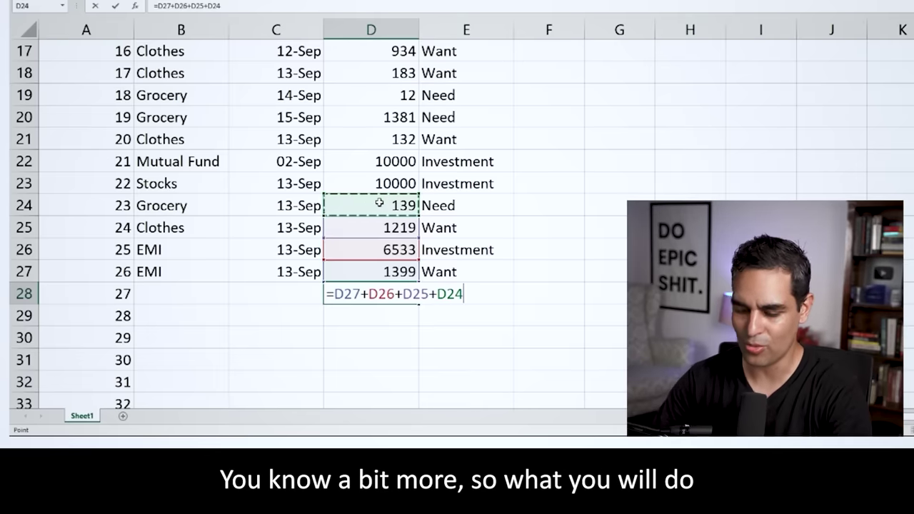
key(Escape)
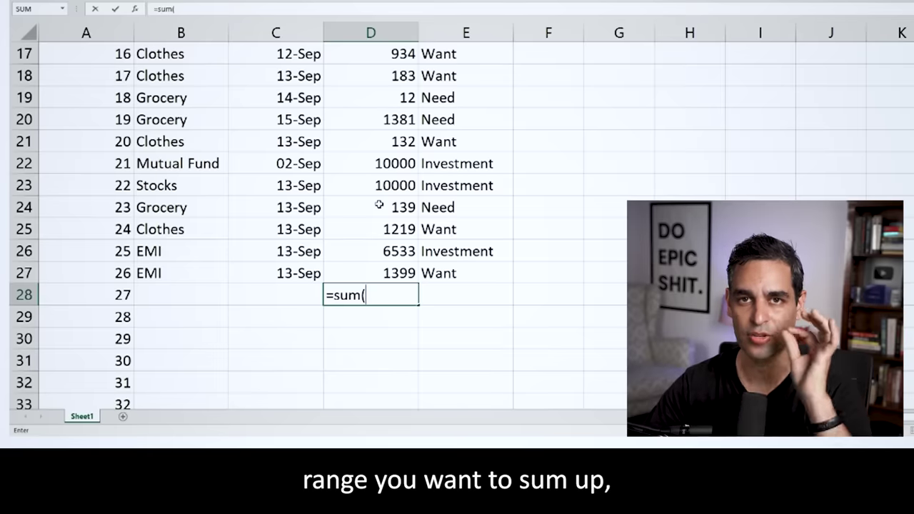
text(=sum()
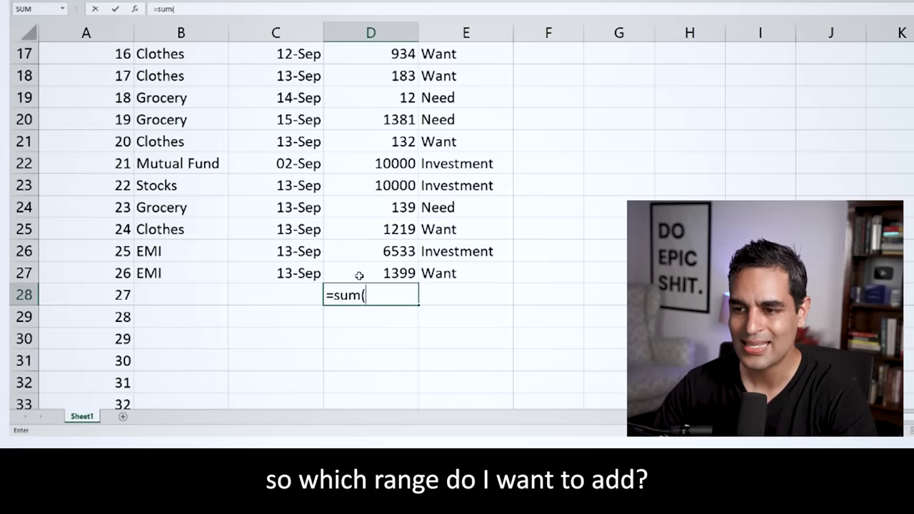
Enter =SUM(D2:D27) in D28 so the Amount column totals 46408.
click(359, 275)
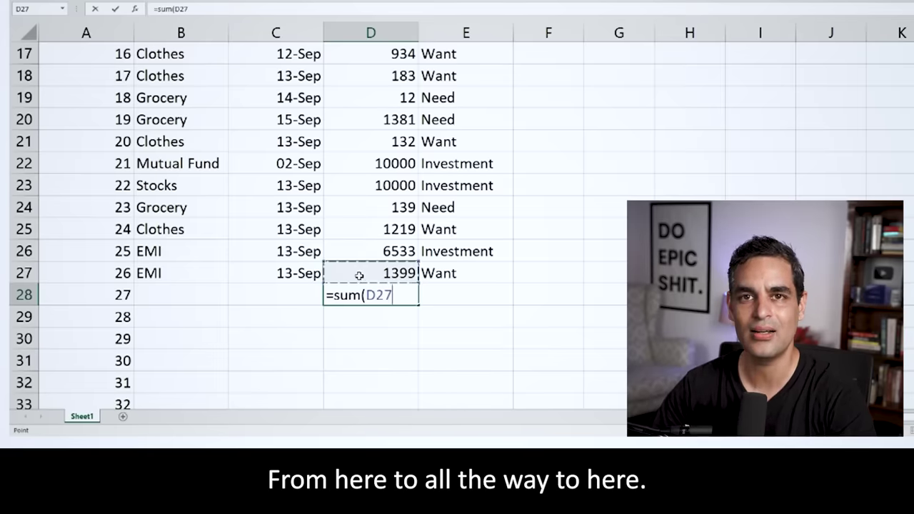
scroll(359, 276, up, 1)
scroll(359, 275, up, 5)
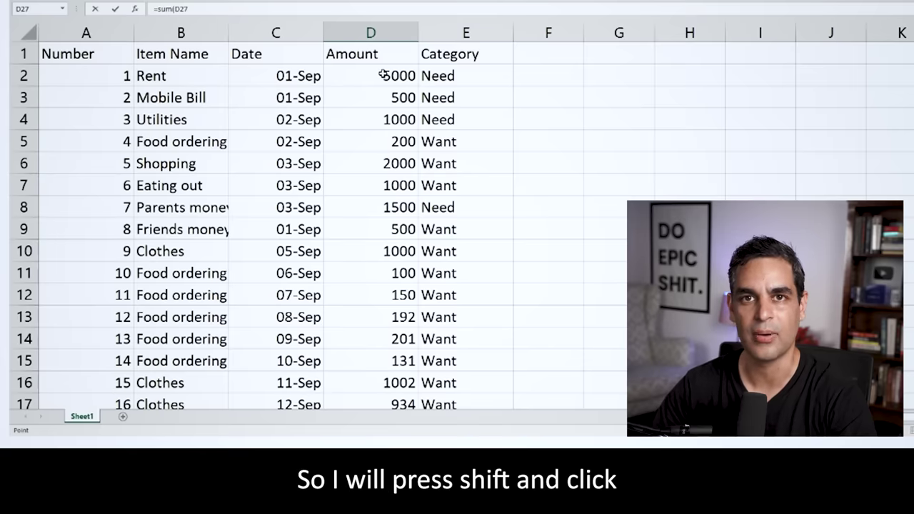
shift+click(383, 74)
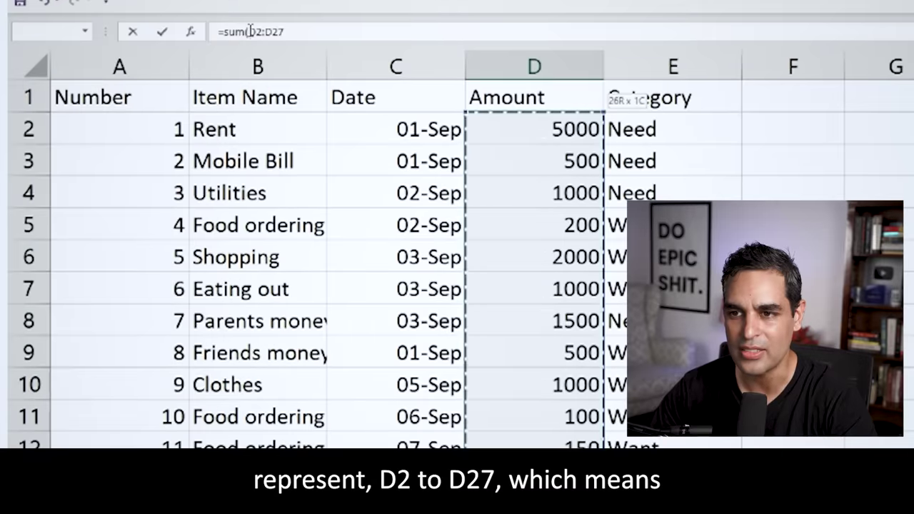
drag(247, 32, 293, 33)
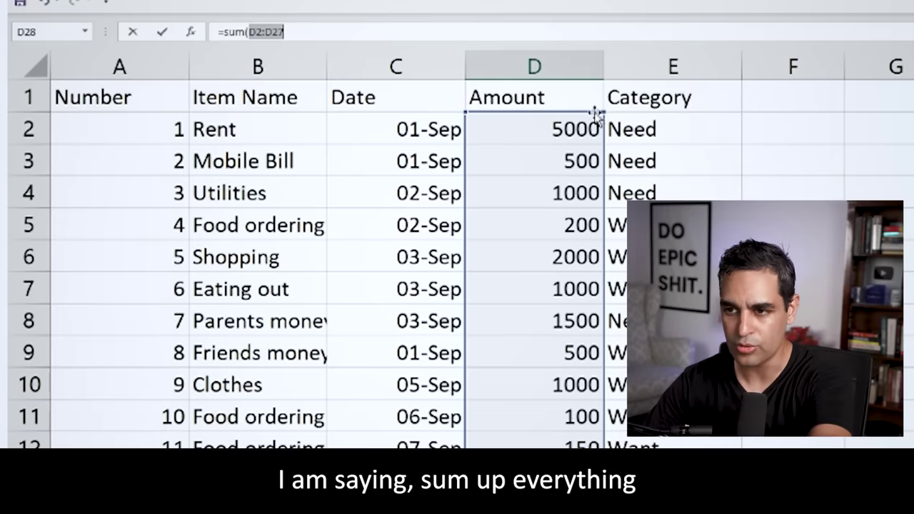
scroll(564, 127, down, 4)
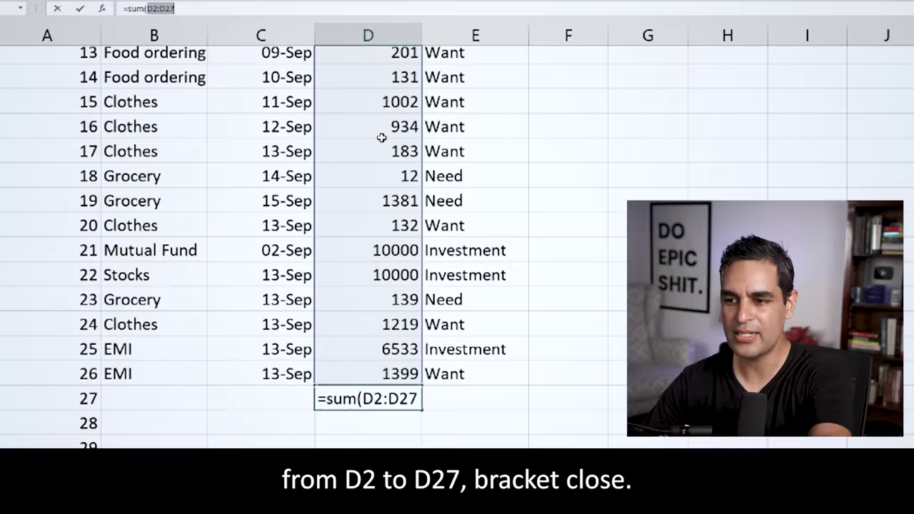
scroll(412, 289, down, 2)
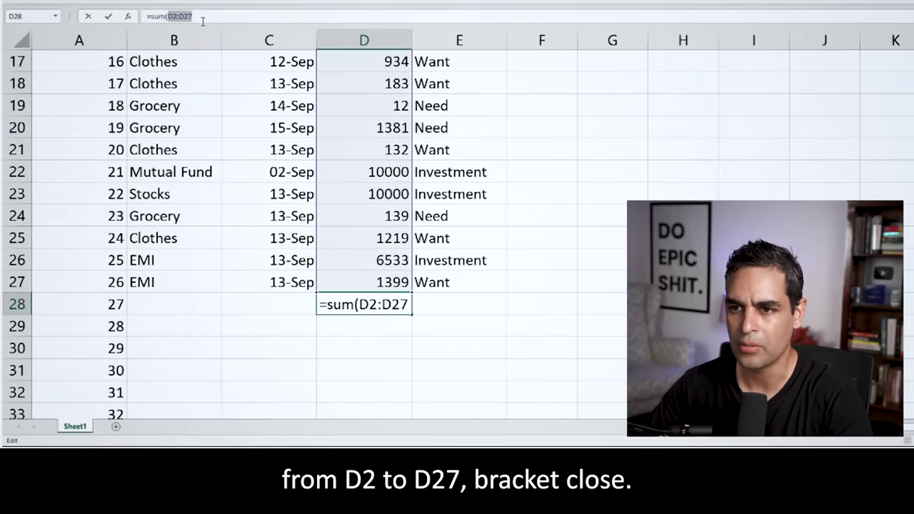
text())
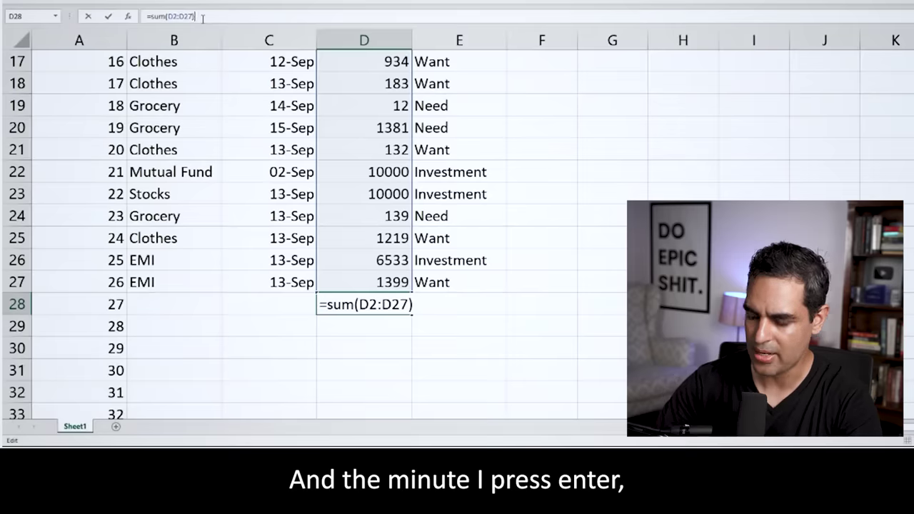
key(Return)
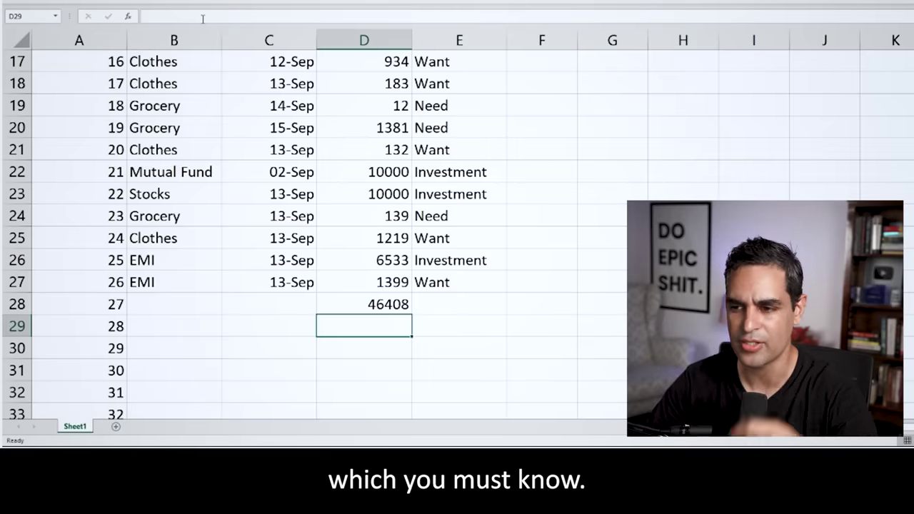
scroll(410, 191, up, 5)
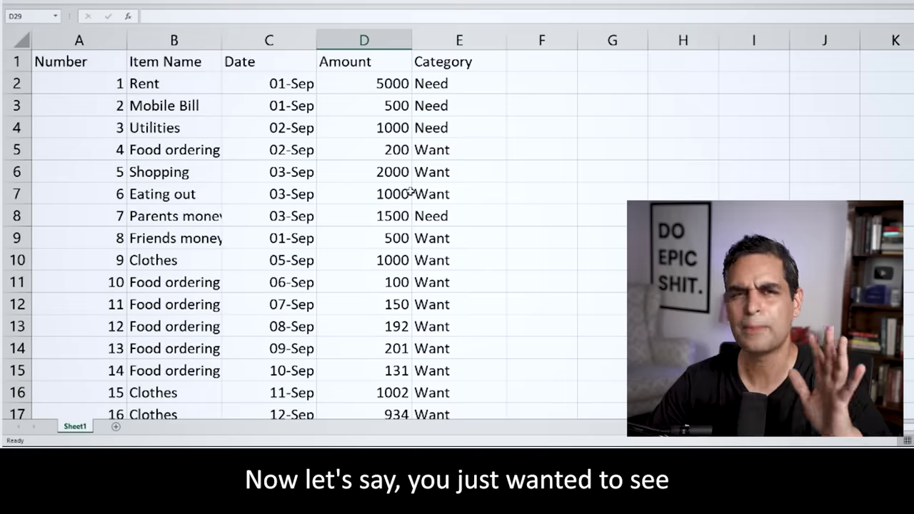
Add the column heading Annual in F1.
click(538, 62)
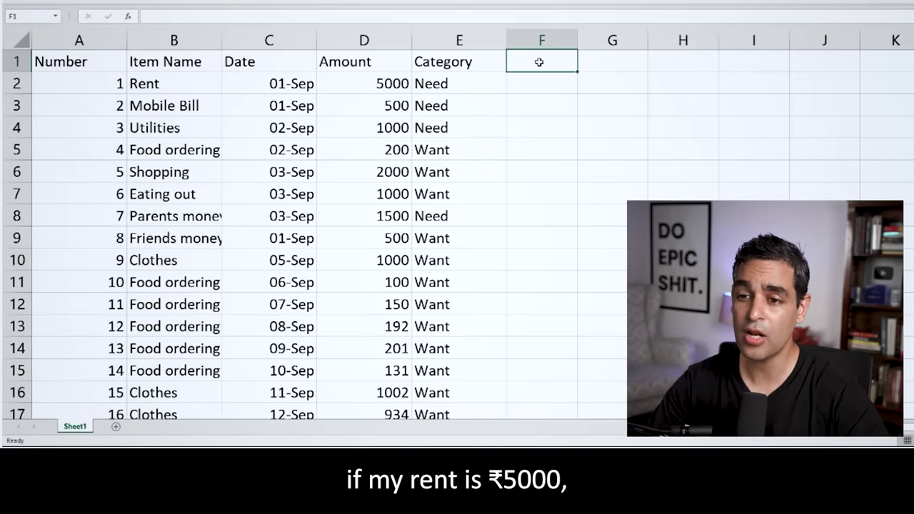
text(Annual)
key(Return)
text(=)
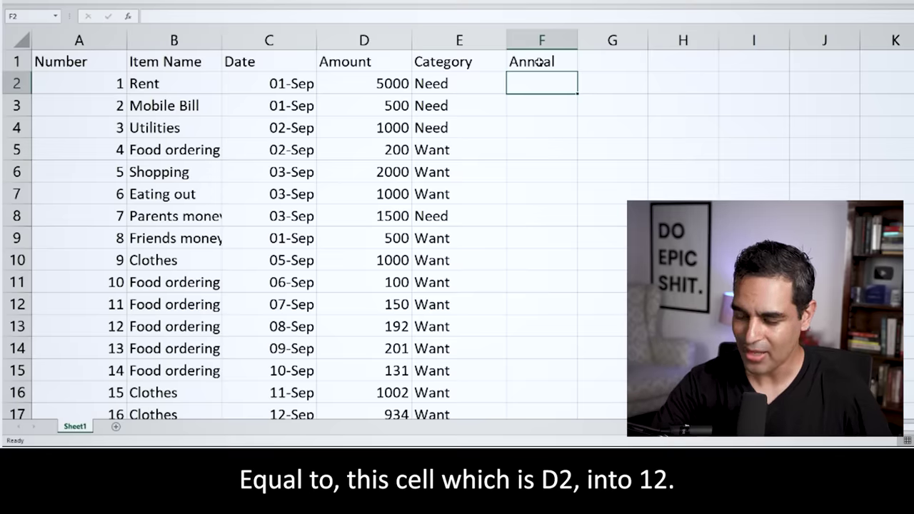
Enter =D2*12 in F2 to show Rent's yearly cost of 60000.
click(381, 81)
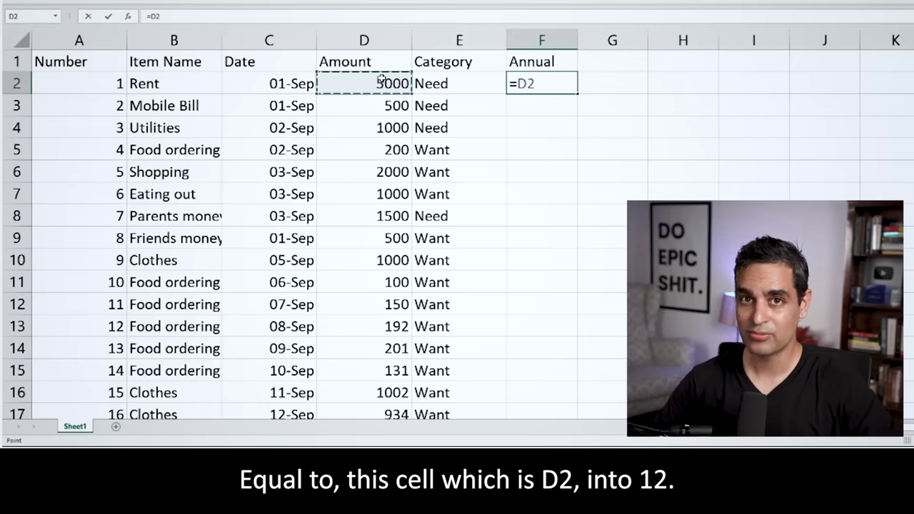
text(*)
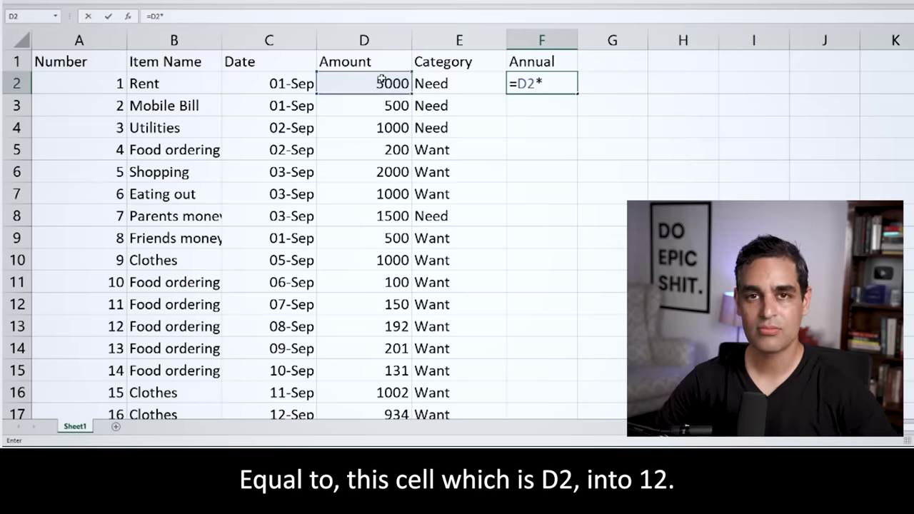
text(12)
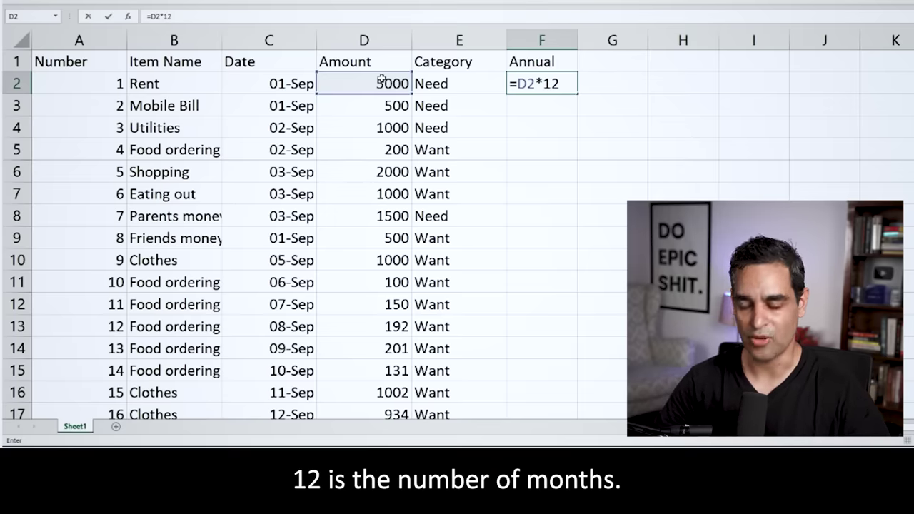
key(Return)
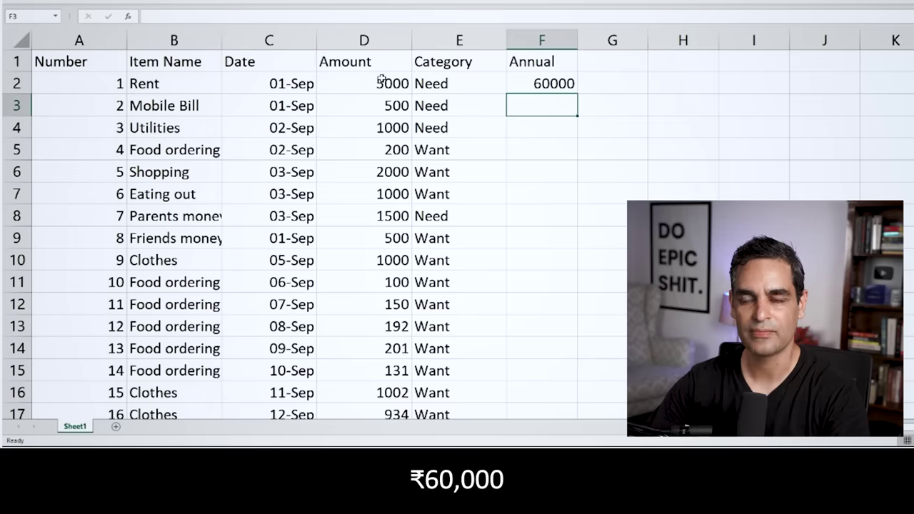
click(551, 83)
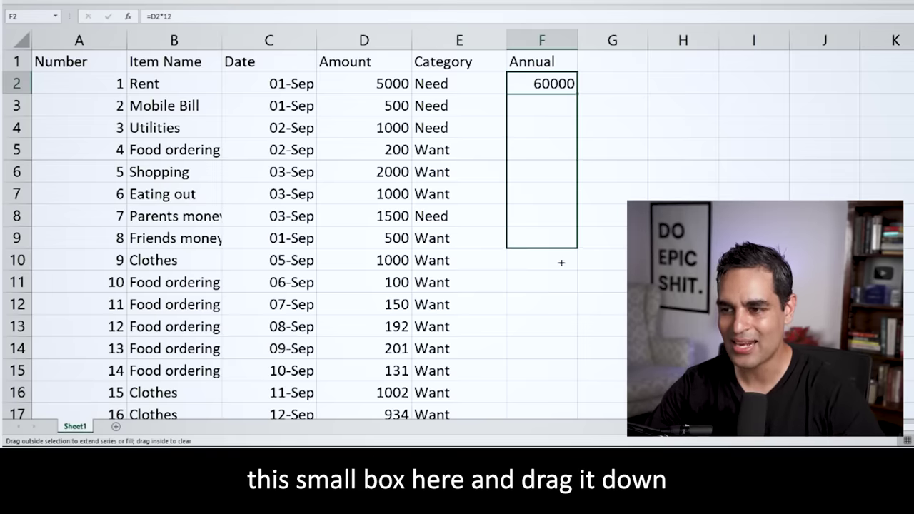
Fill the times-12 formula from F2 down to F27 and spot-check F3, F4, F5 and F7.
mouse_move(571, 371)
mouse_down()
mouse_move(582, 387)
mouse_move(586, 294)
mouse_up()
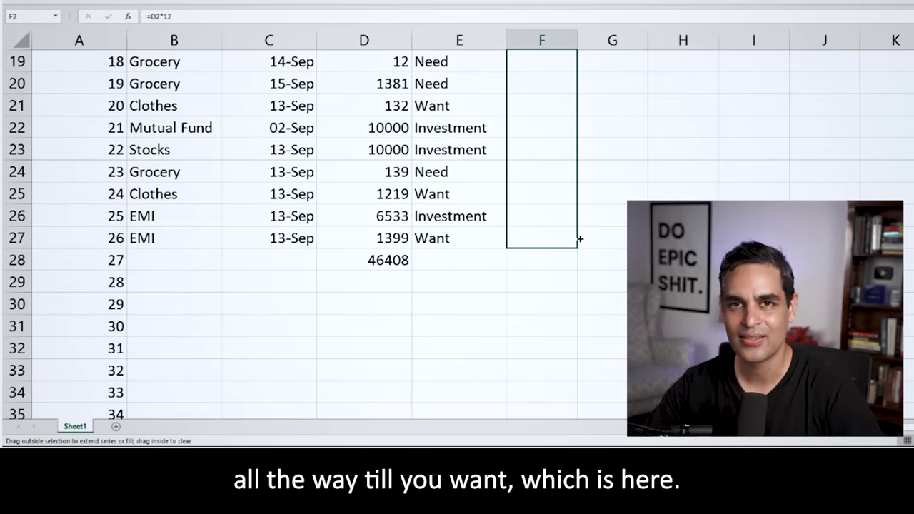
drag(579, 239, 579, 238)
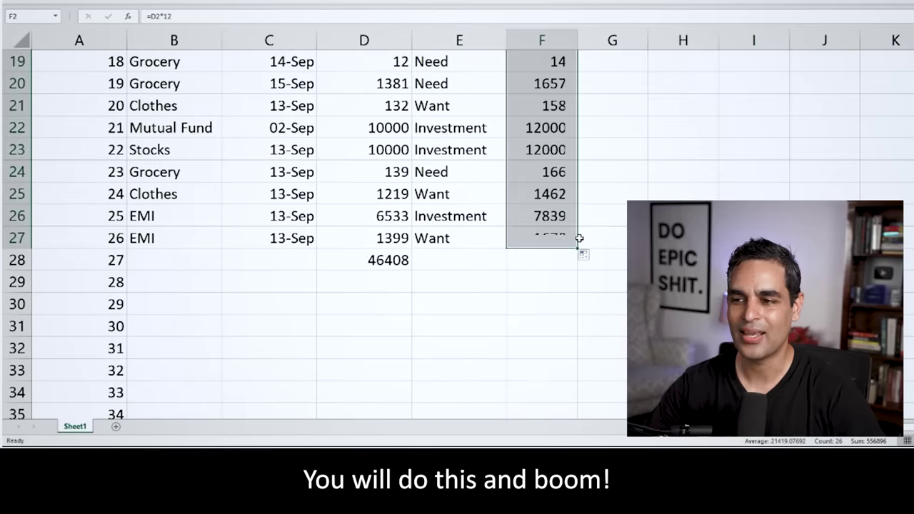
scroll(585, 249, up, 6)
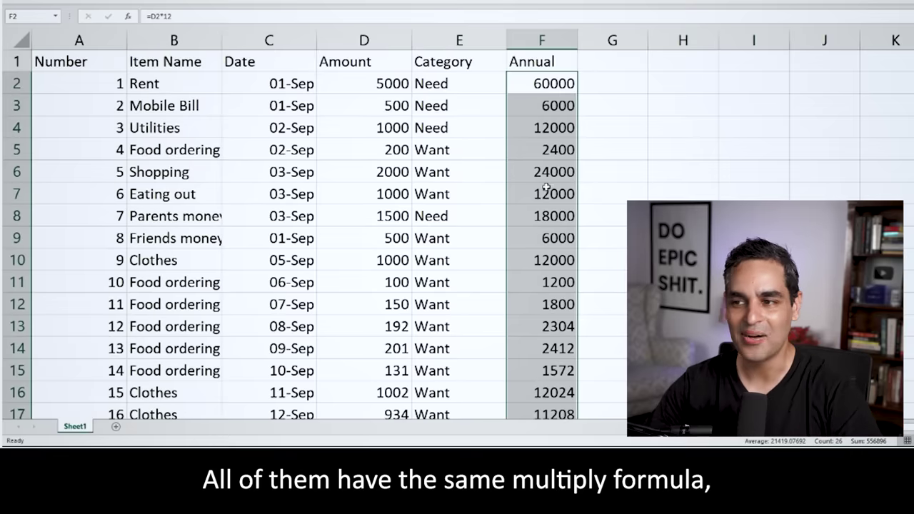
click(538, 105)
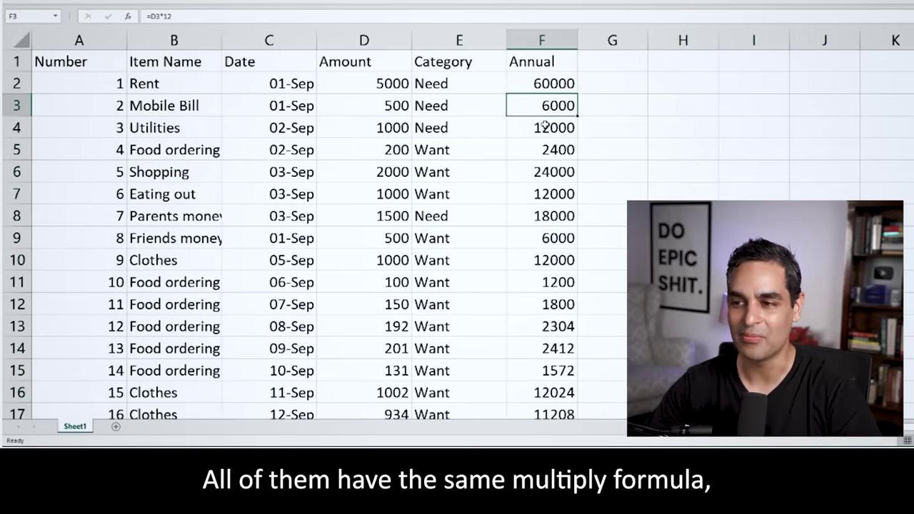
click(549, 127)
click(545, 150)
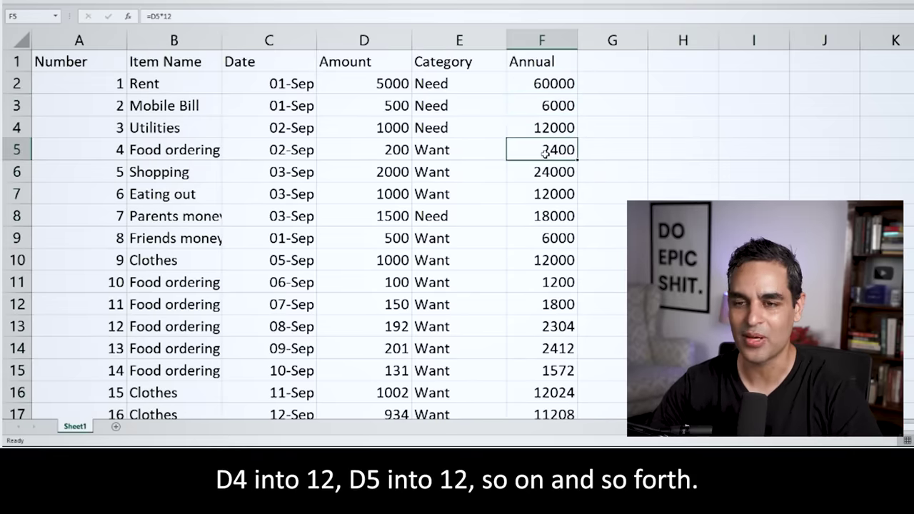
click(569, 202)
scroll(551, 247, down, 5)
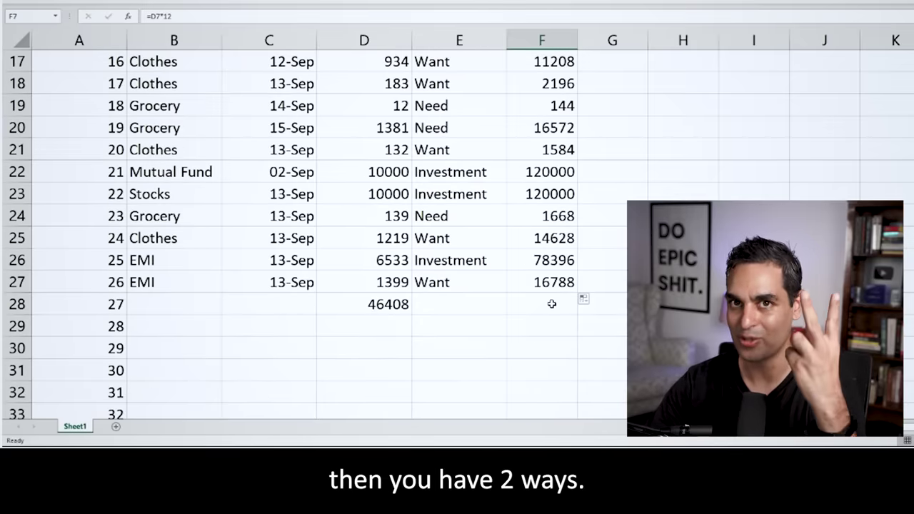
Copy D28's SUM formula into F28, giving =SUM(F2:F27) with a total of 556896.
click(380, 305)
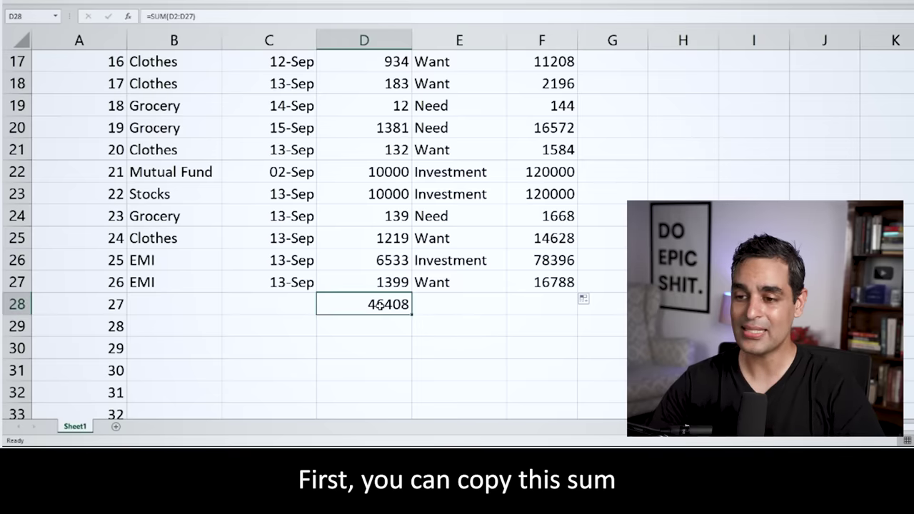
click(541, 308)
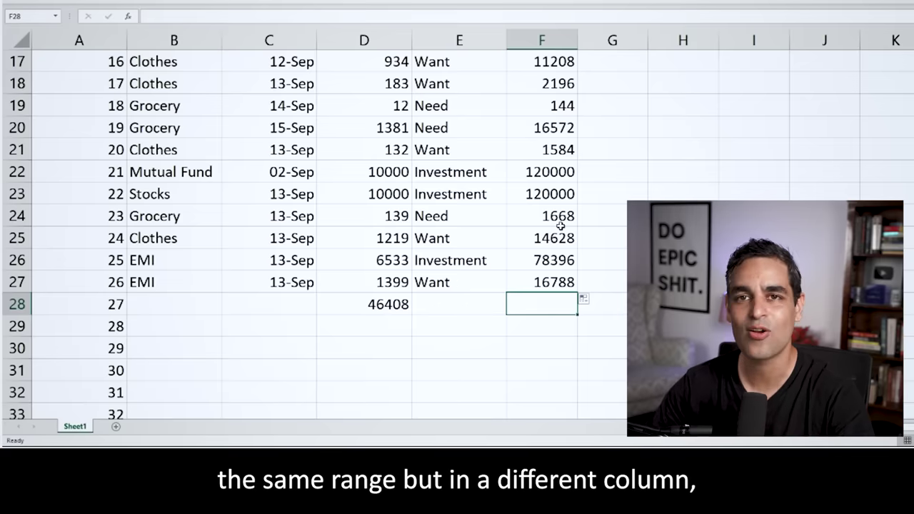
click(364, 308)
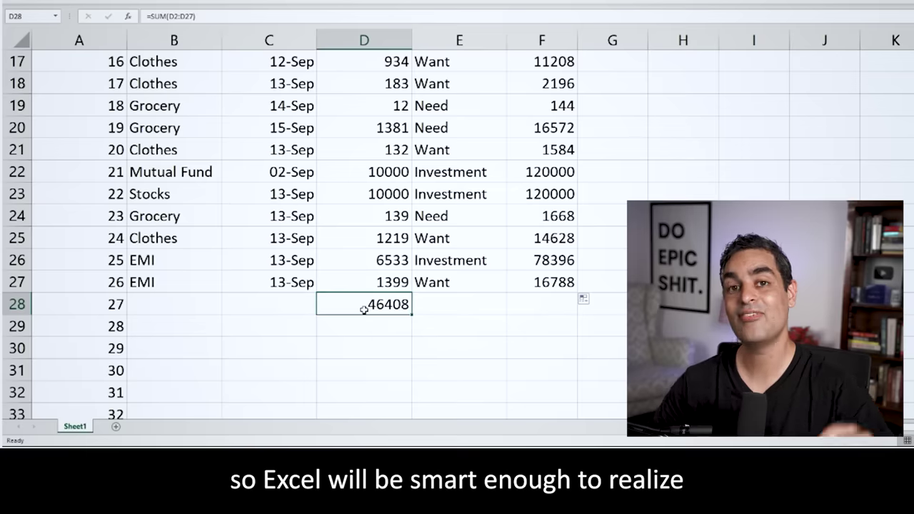
key(ctrl+c)
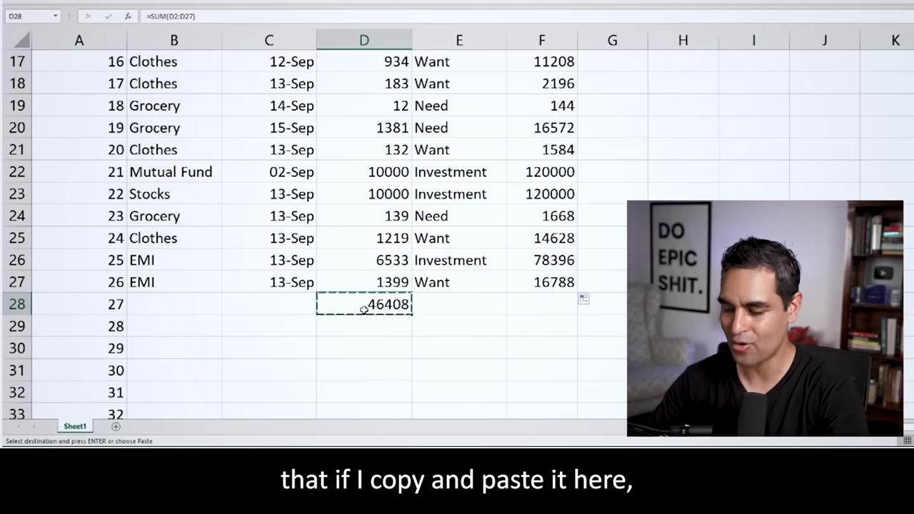
key(Right)
key(Right)
key(ctrl+v)
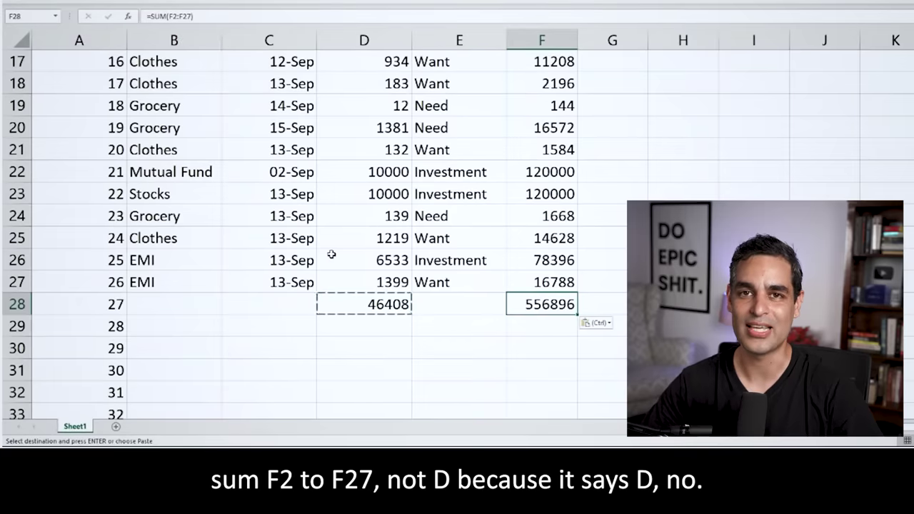
click(370, 305)
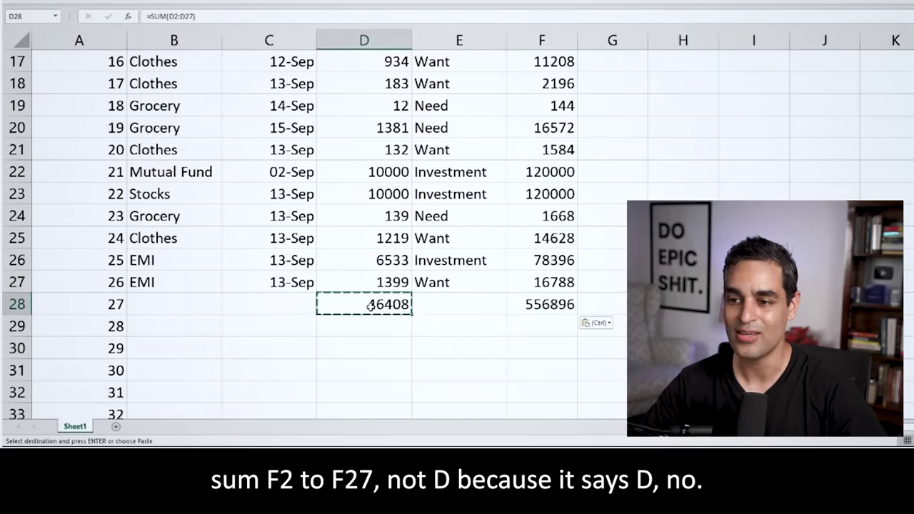
click(546, 304)
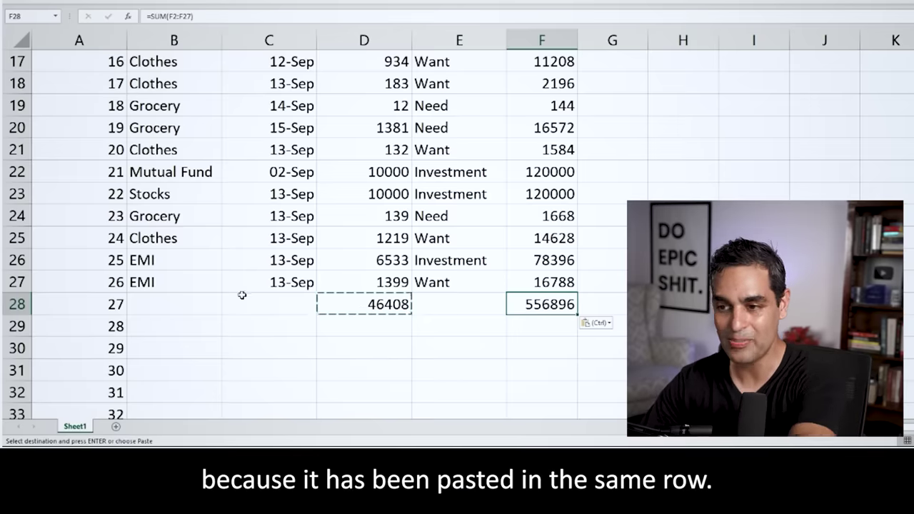
Retype the F28 total as =sum(F2:F27).
double_click(538, 304)
key(Escape)
text(=)
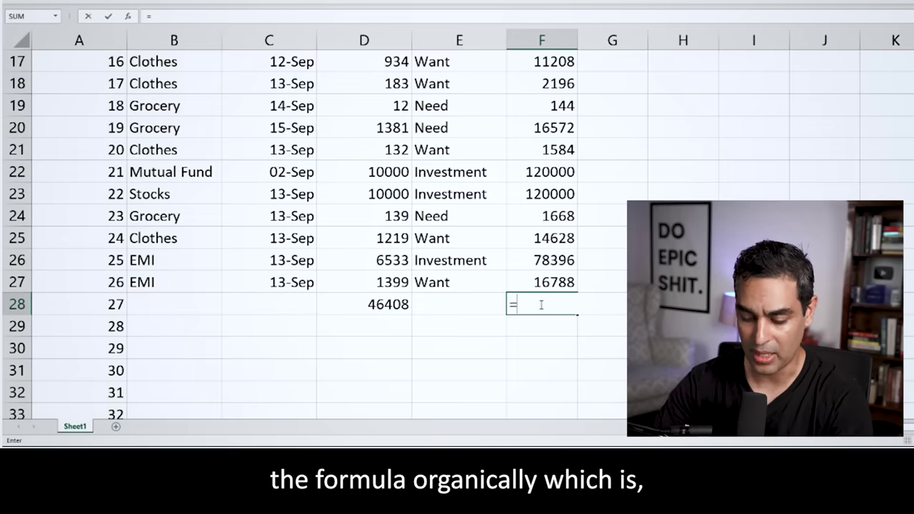
text(su)
text(m()
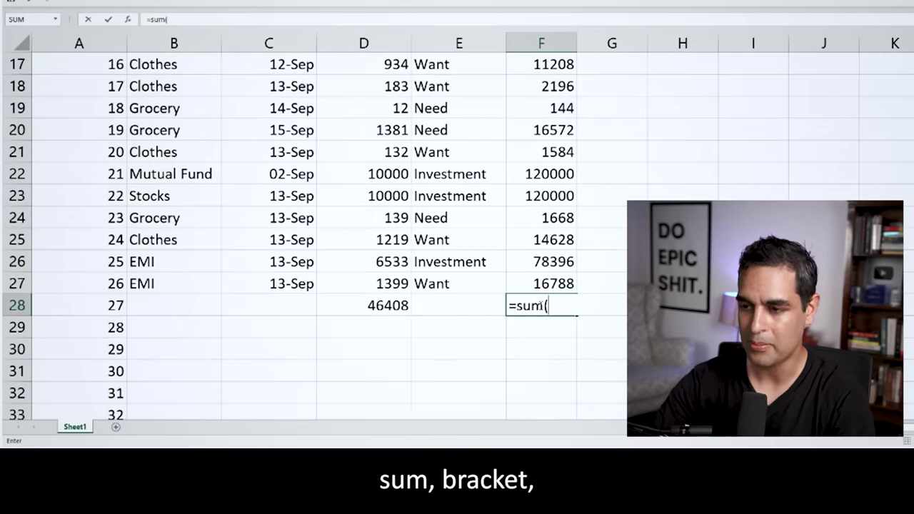
drag(549, 283, 540, 305)
scroll(541, 299, up, 5)
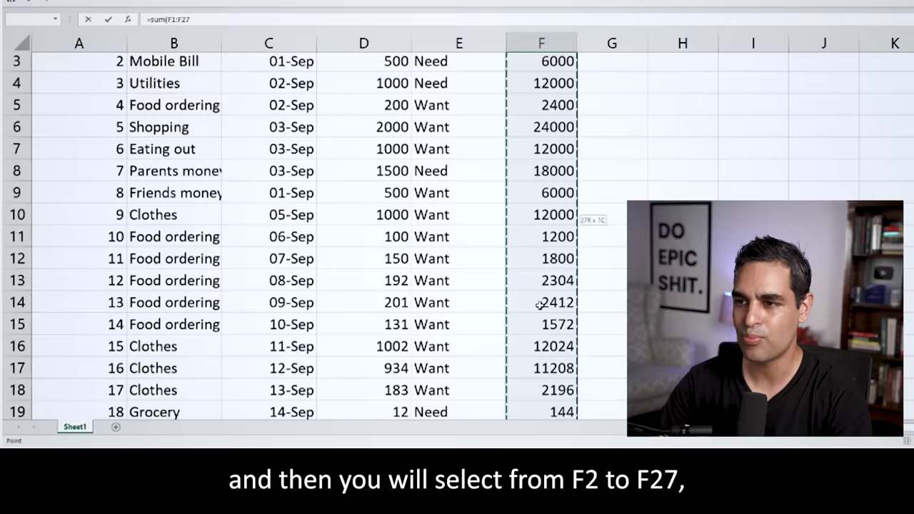
drag(541, 65, 541, 86)
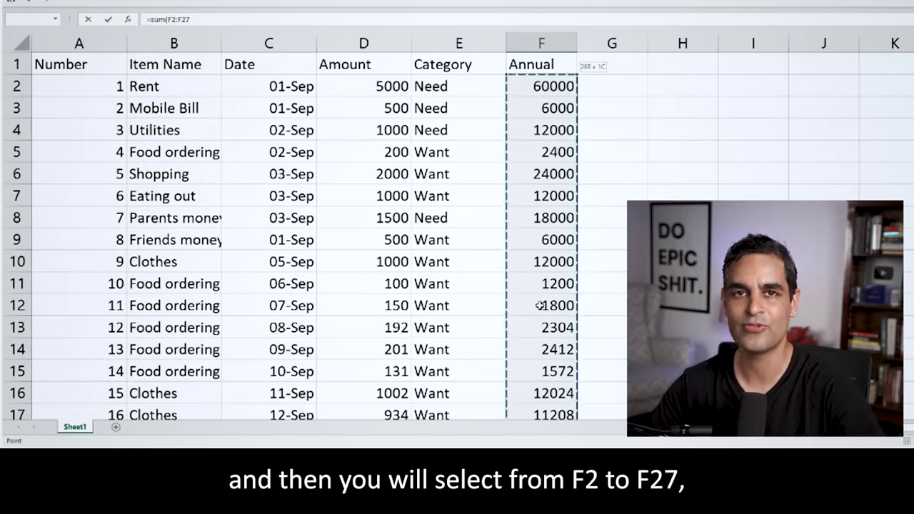
drag(195, 19, 158, 20)
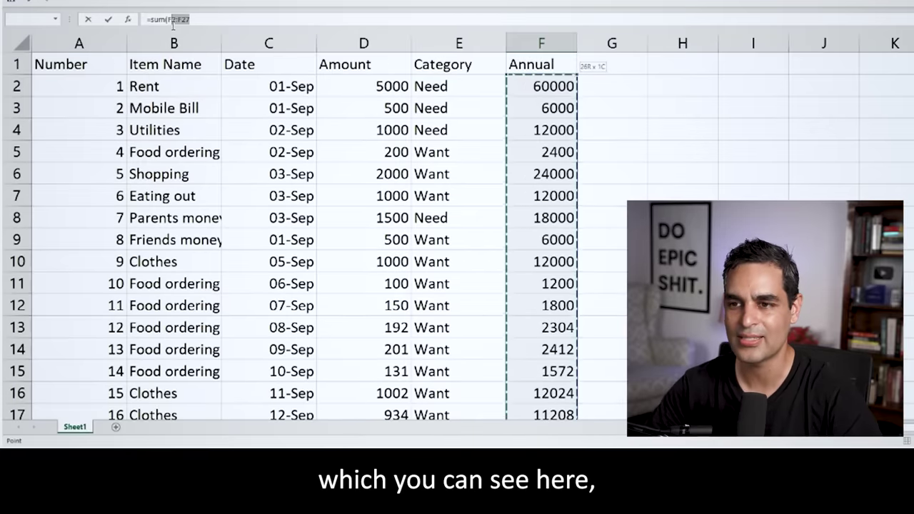
click(202, 21)
text())
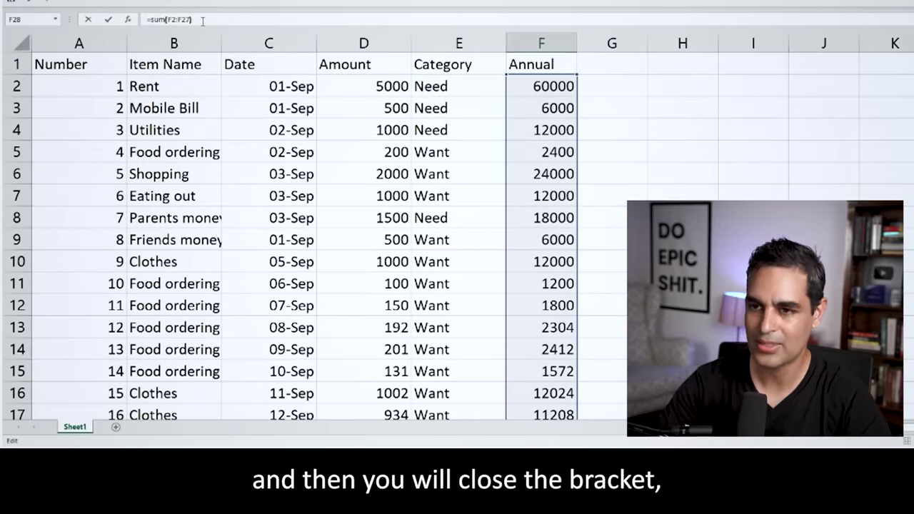
key(Return)
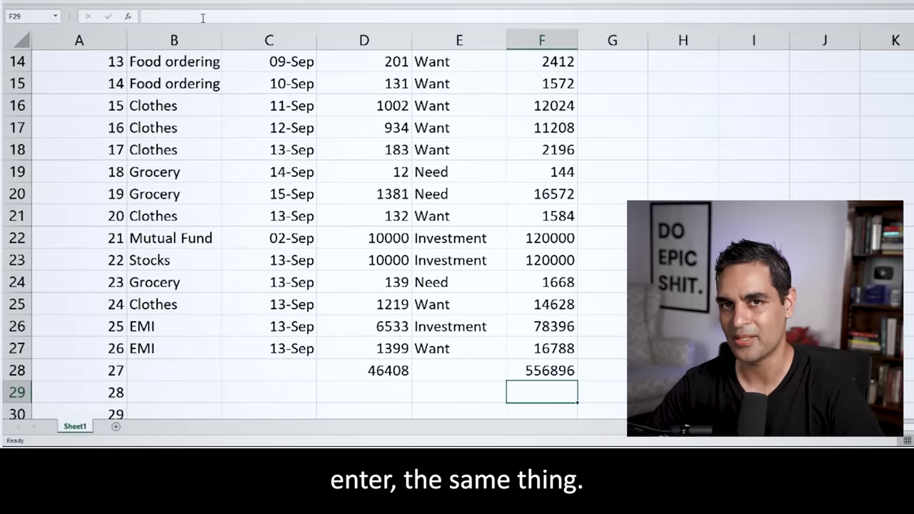
Clear the whole Annual column, F1 through F28.
key(Up)
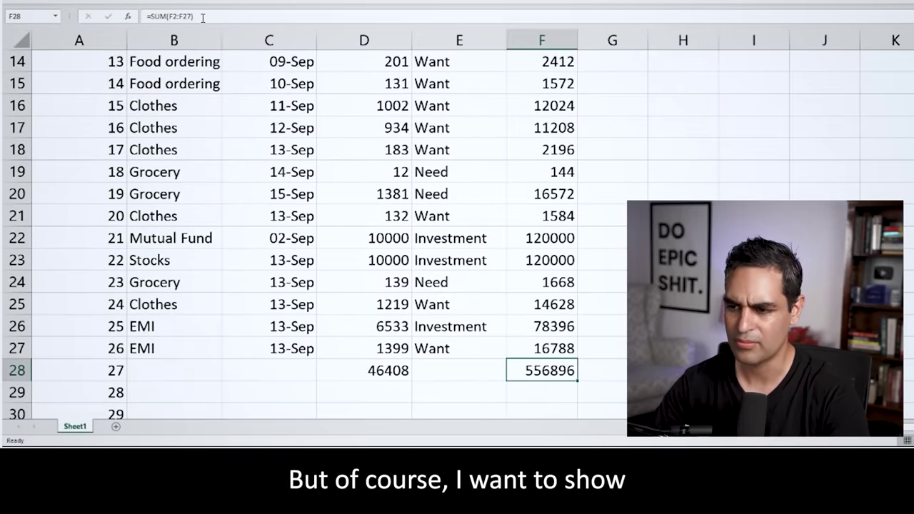
key(ctrl+shift+Up)
key(Delete)
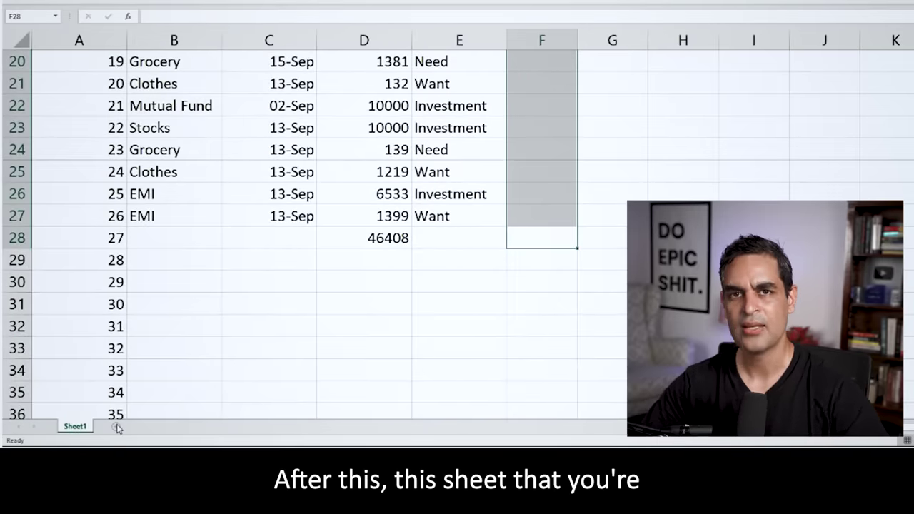
Add a blank Sheet2 beside Sheet1, then return to Sheet1's expense table.
click(541, 369)
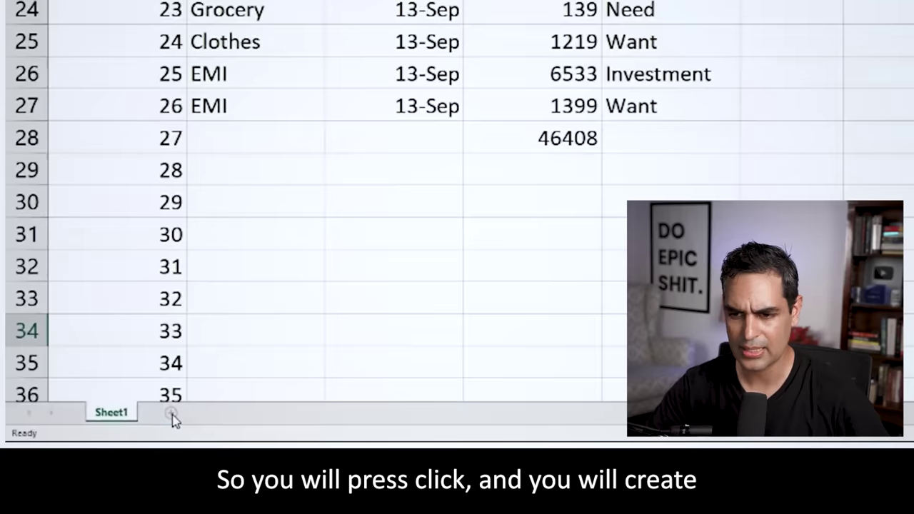
click(172, 415)
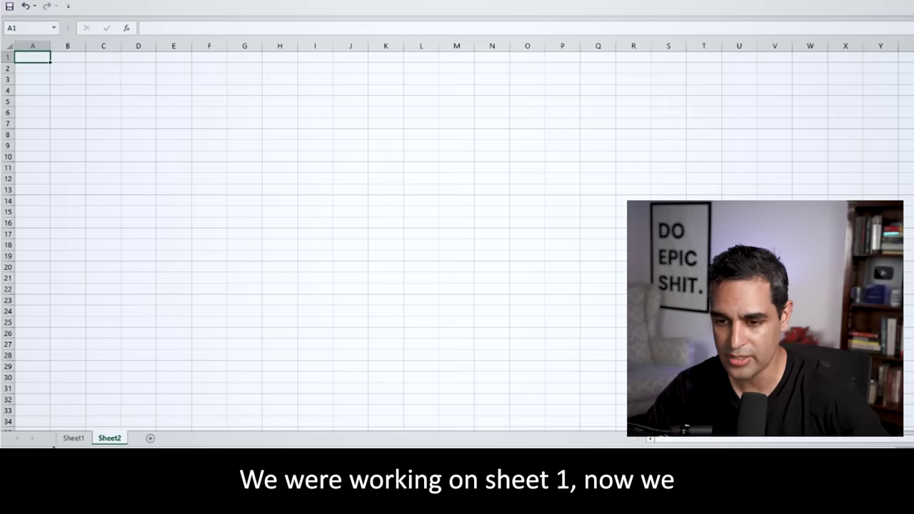
click(73, 438)
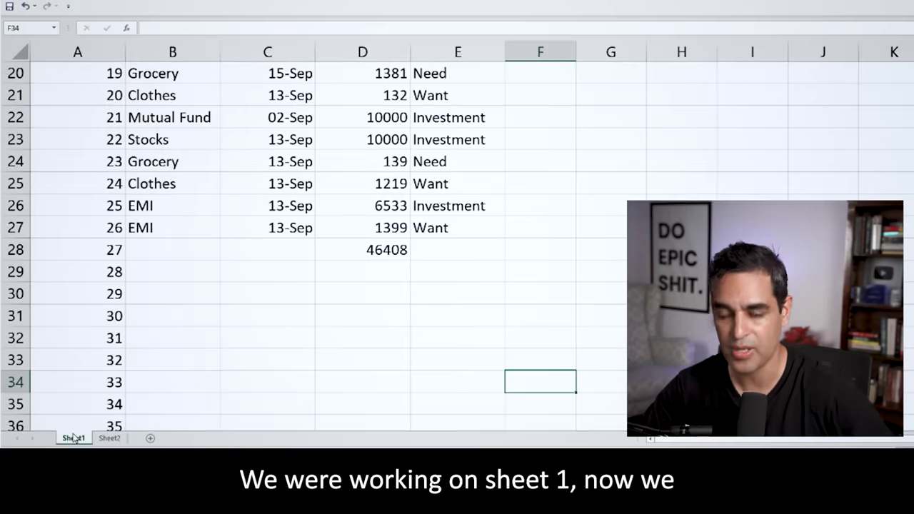
click(114, 439)
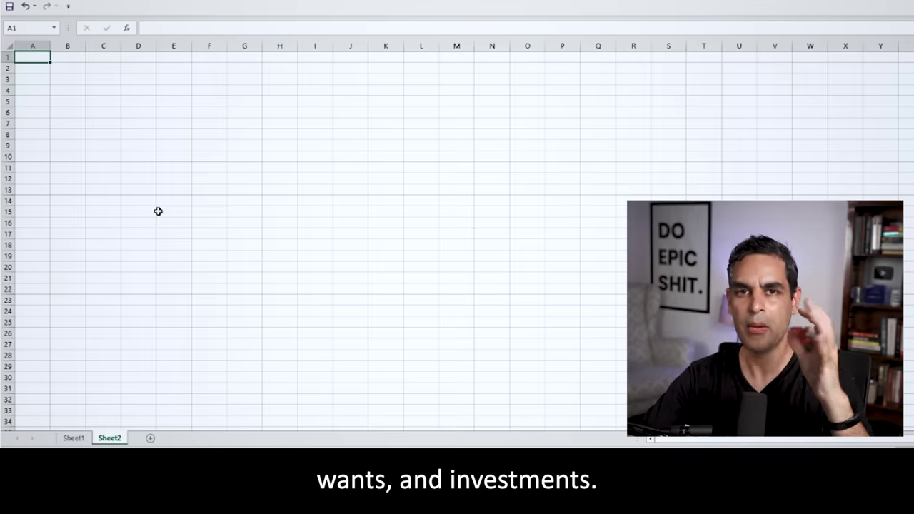
click(65, 439)
scroll(404, 243, up, 6)
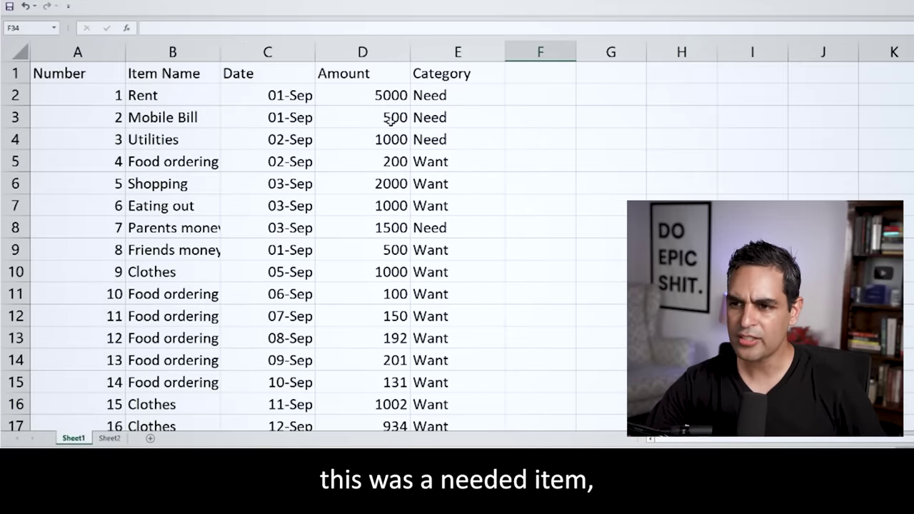
click(441, 122)
drag(388, 139, 436, 139)
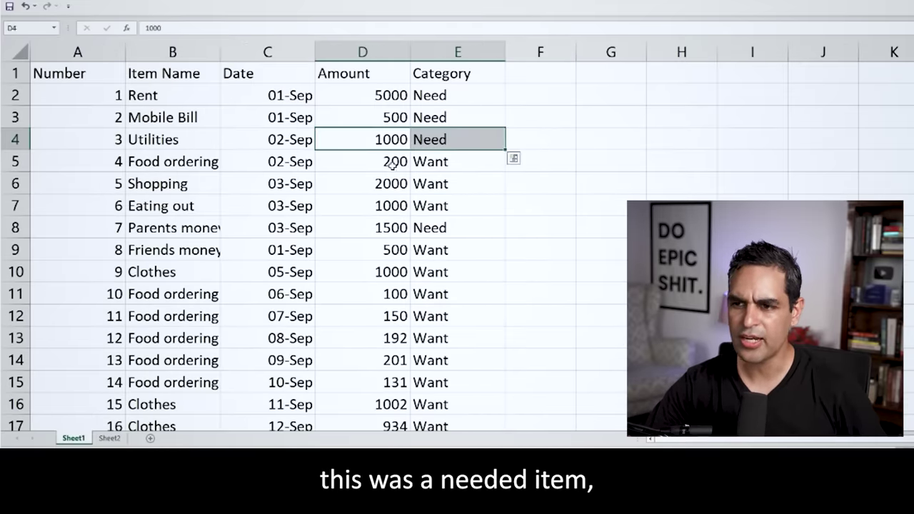
drag(392, 164, 432, 164)
drag(385, 184, 432, 183)
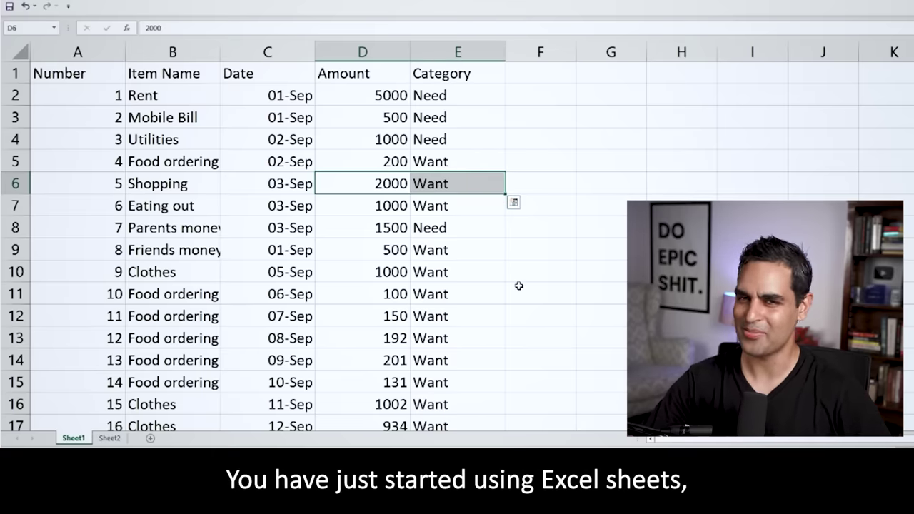
scroll(519, 286, down, 1)
scroll(519, 285, down, 7)
scroll(518, 286, up, 8)
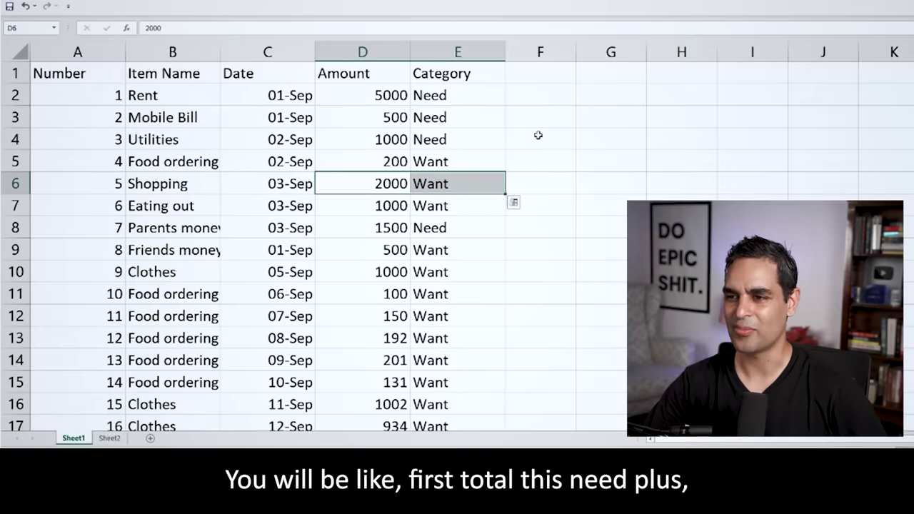
click(546, 94)
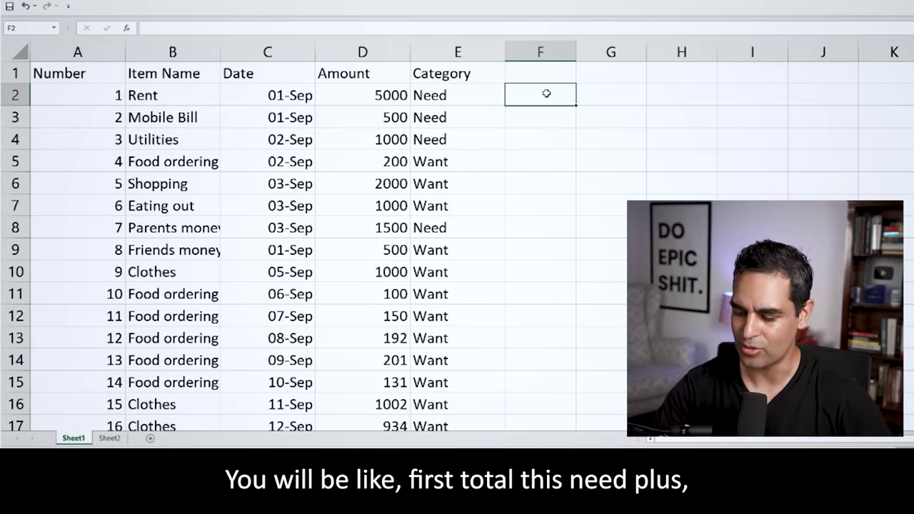
text(=)
key(Left)
key(Left)
key(Left)
key(Right)
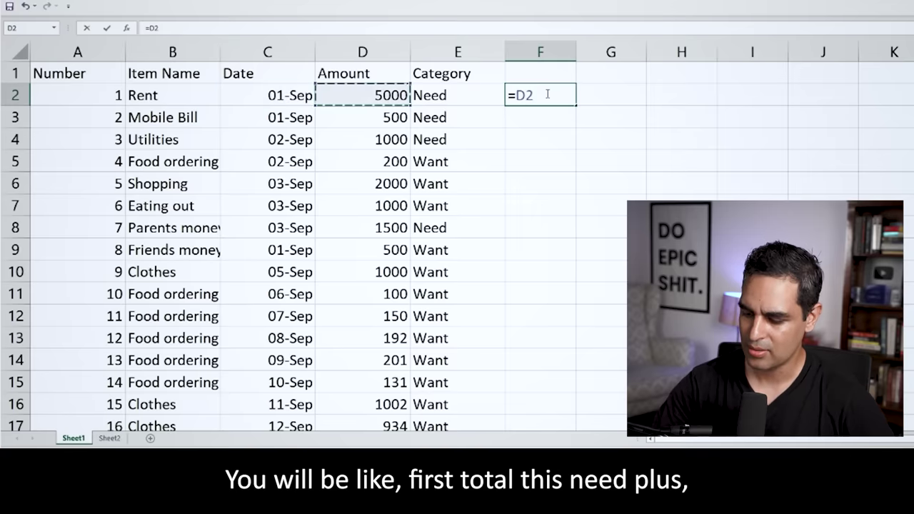
click(374, 121)
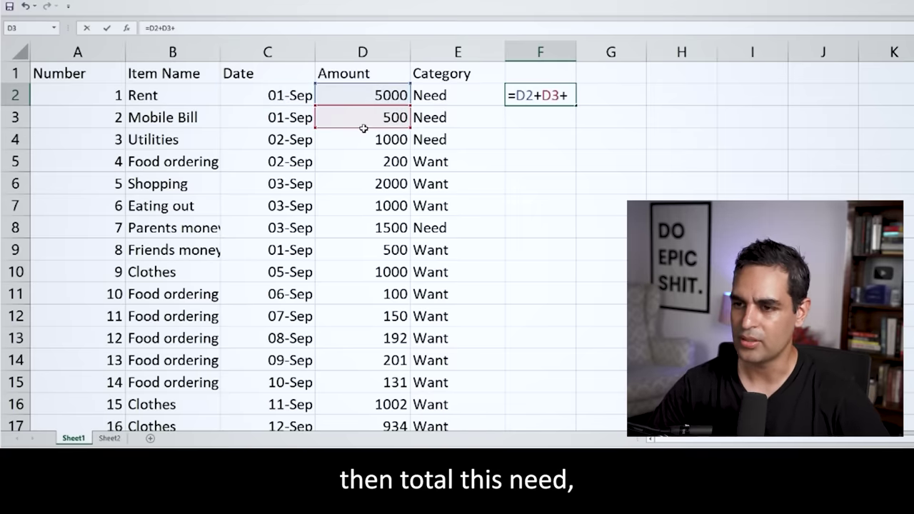
click(363, 145)
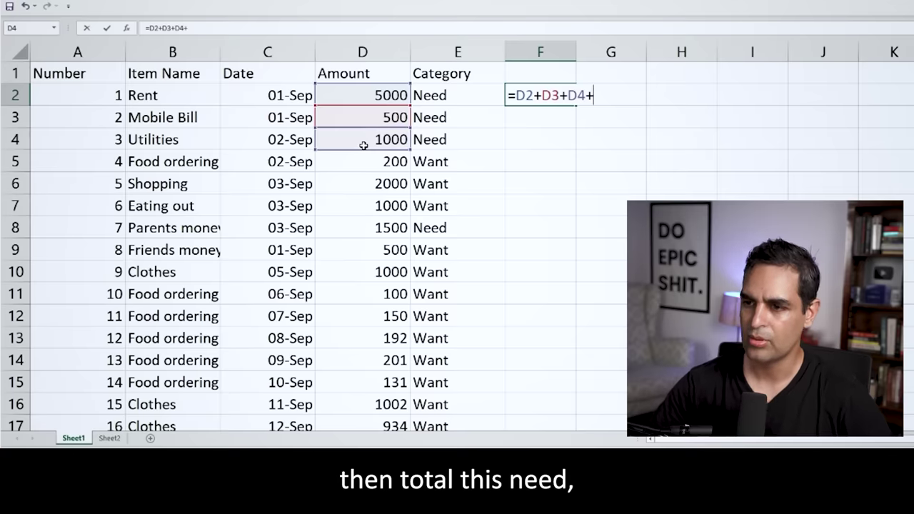
click(374, 230)
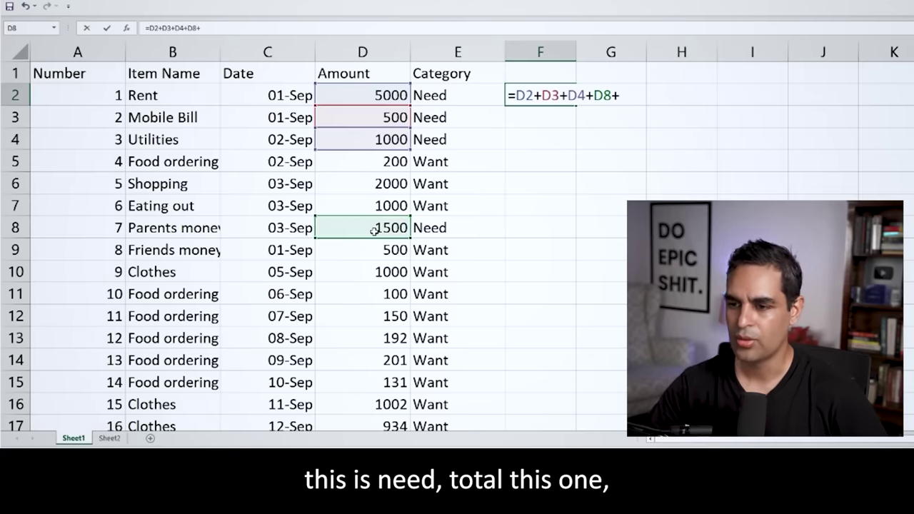
scroll(412, 286, down, 4)
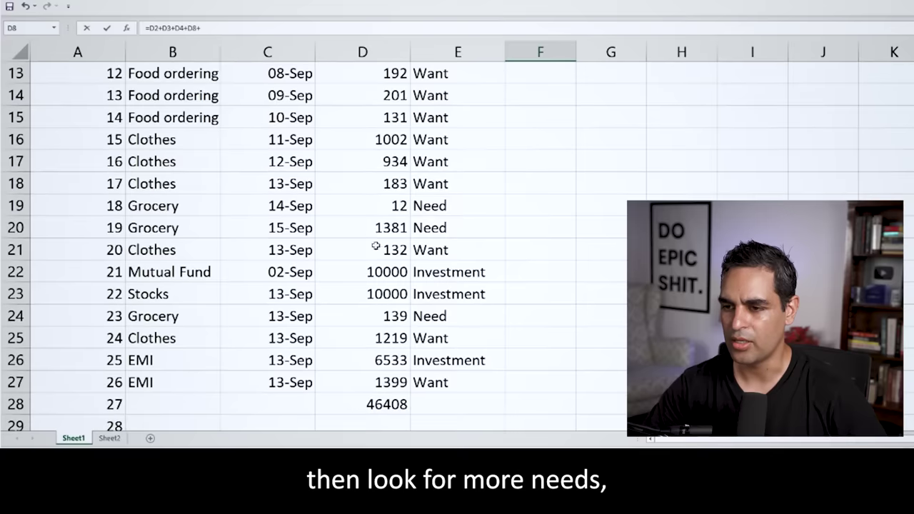
click(365, 227)
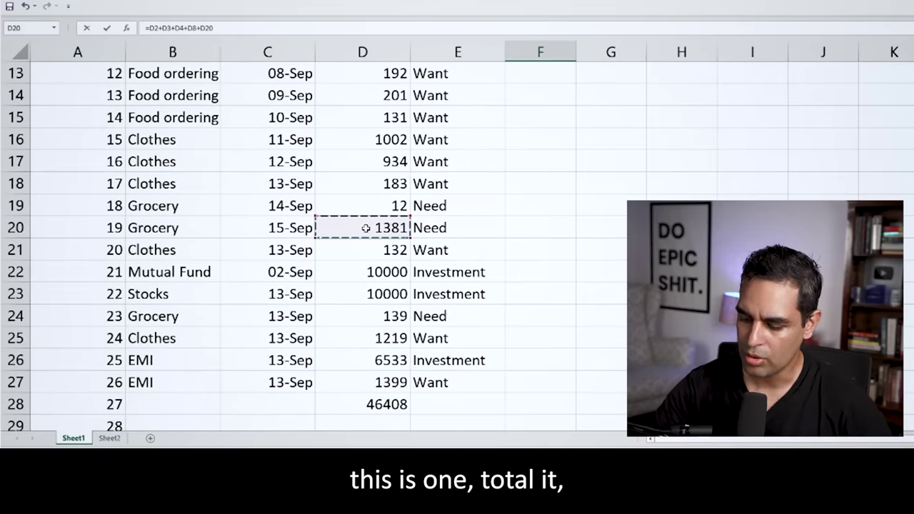
text(+)
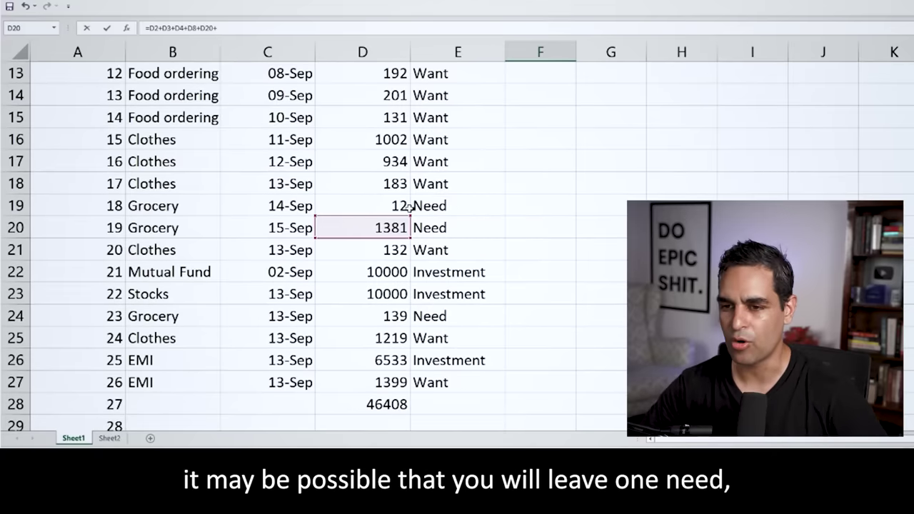
click(379, 314)
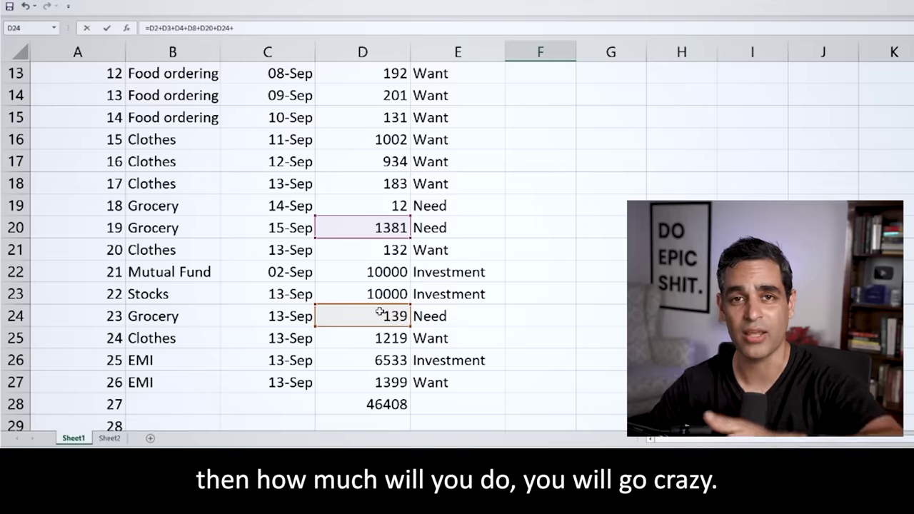
scroll(379, 314, up, 4)
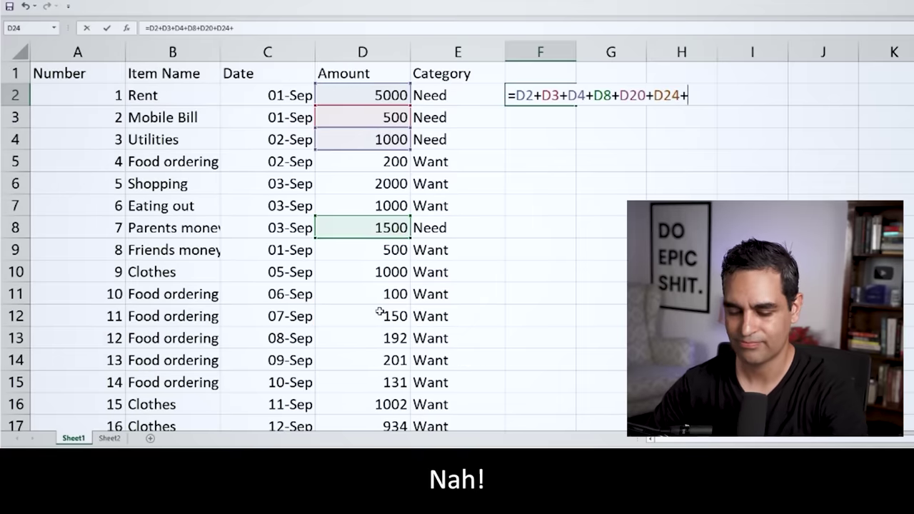
key(Escape)
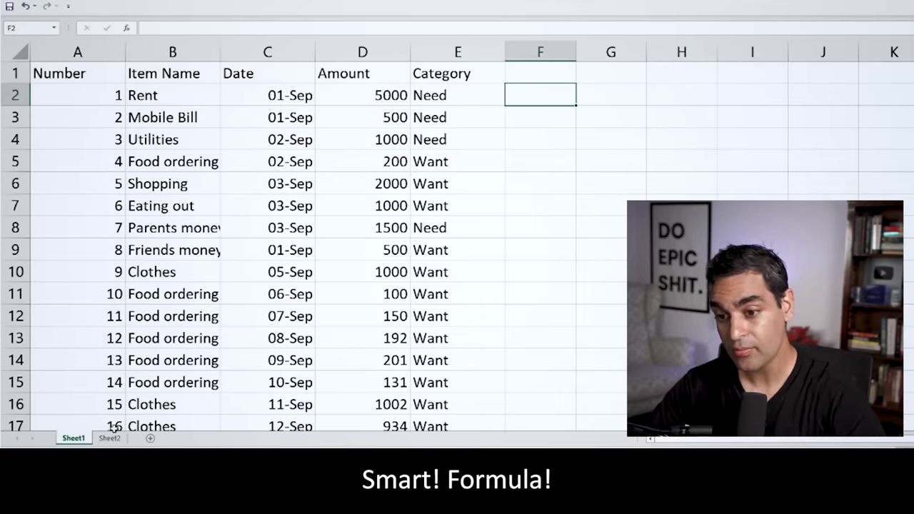
On Sheet2, zoom in and enter the label Need in A1.
click(108, 437)
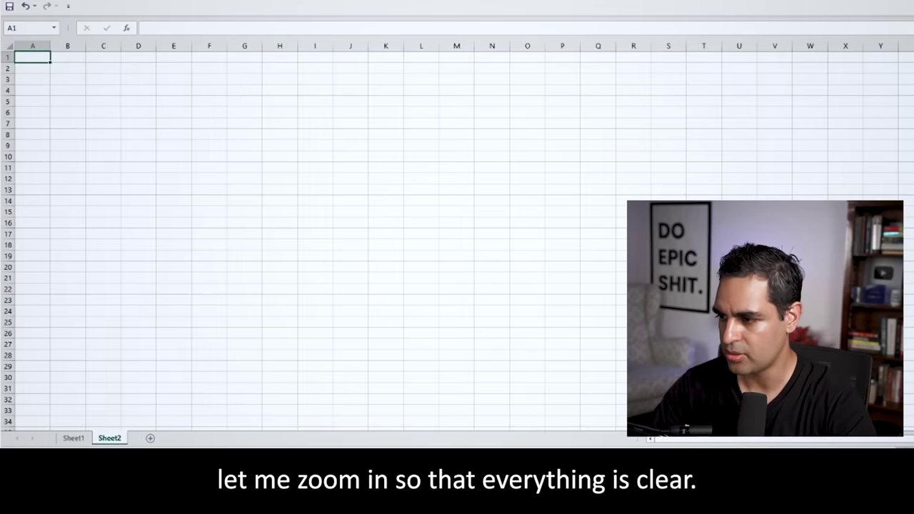
ctrl+scroll(457, 236, up, 2)
ctrl+scroll(456, 235, up, 2)
ctrl+scroll(457, 235, up, 2)
ctrl+scroll(457, 236, up, 2)
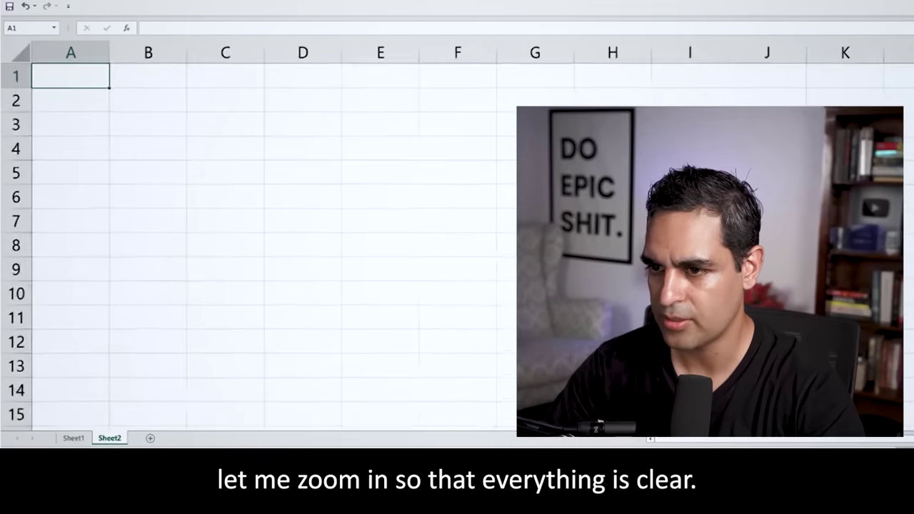
ctrl+scroll(457, 235, up, 1)
ctrl+scroll(456, 236, up, 1)
text(n)
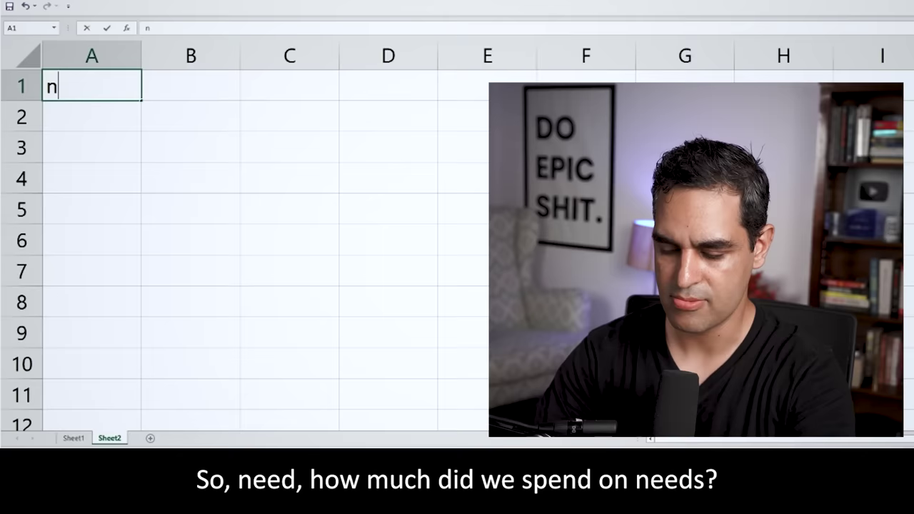
text(EED)
key(BackSpace)
key(BackSpace)
key(BackSpace)
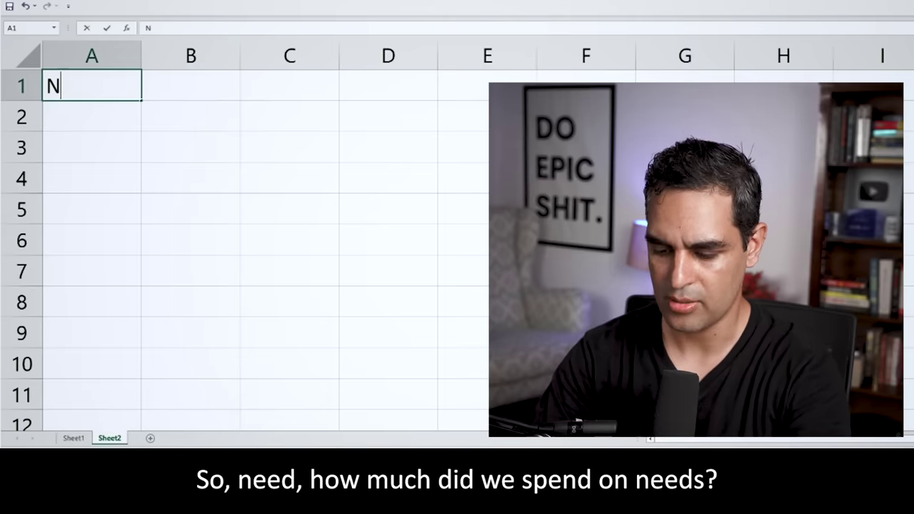
click(190, 85)
text(=)
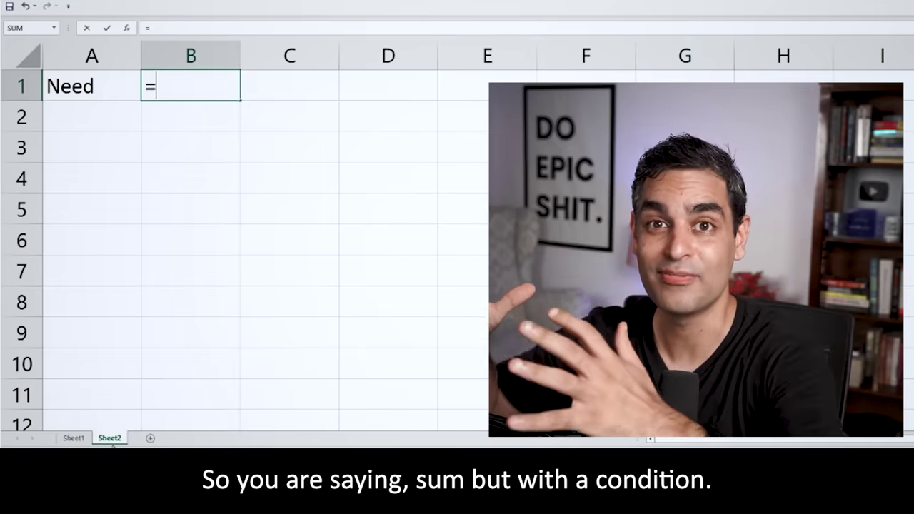
Enter =SUMIF(Sheet1!E:E,"Need",Sheet1!D:D) in B1 to total the Need amounts, 9532.
text(s)
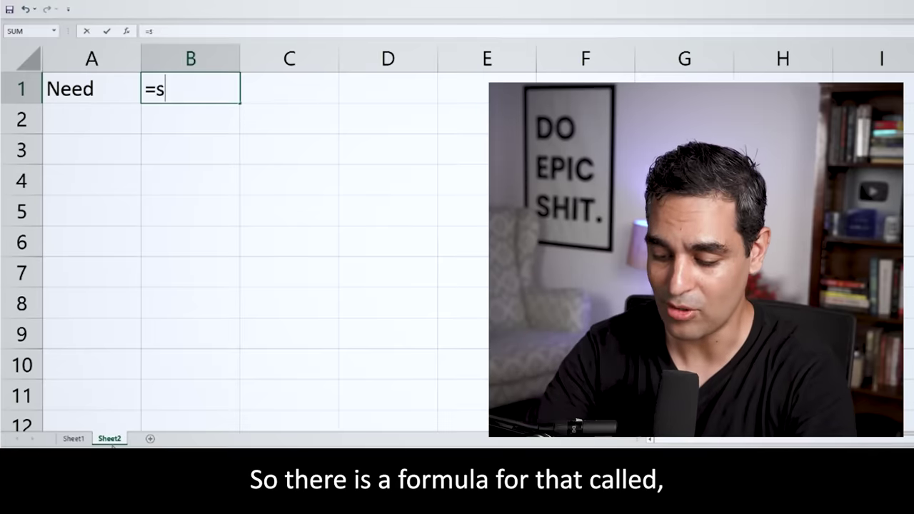
text(umif)
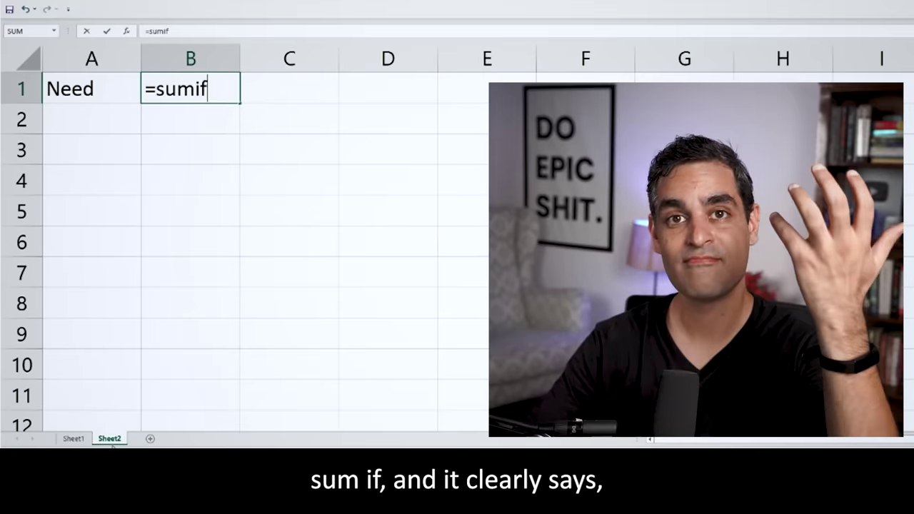
text(()
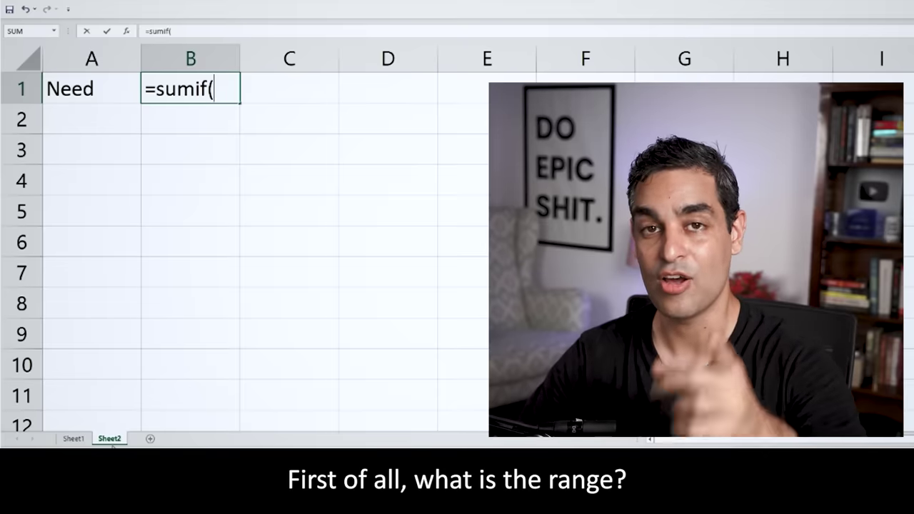
click(73, 439)
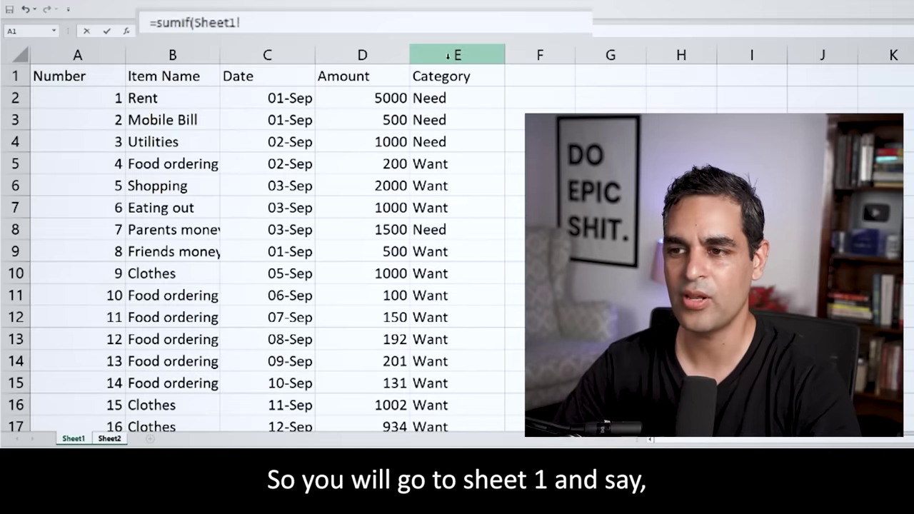
click(444, 54)
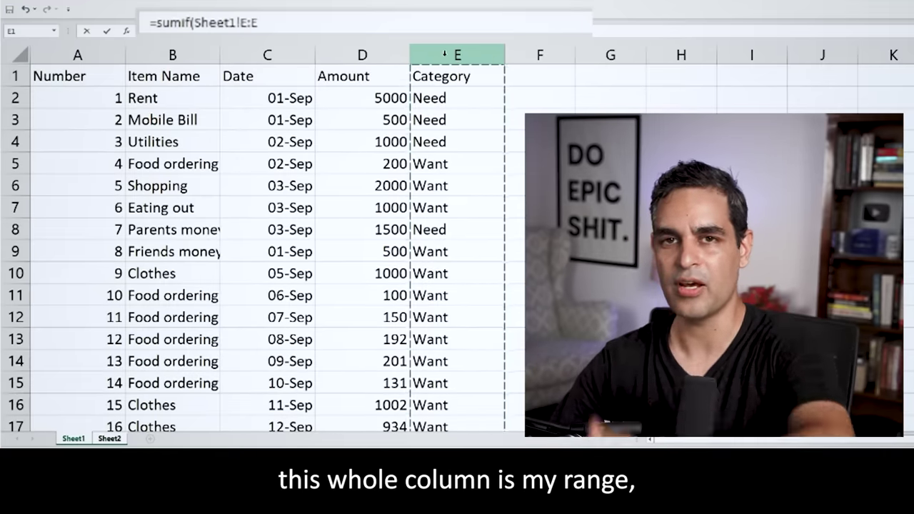
click(179, 23)
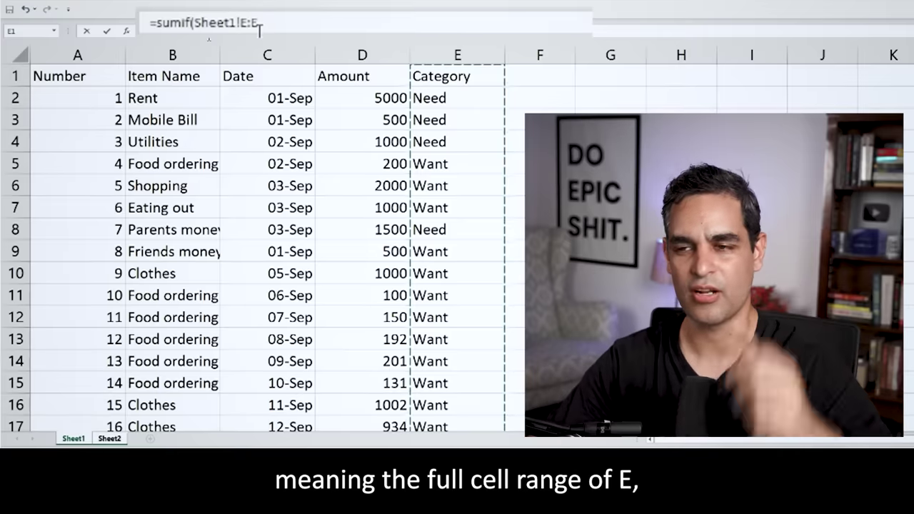
text(,"Need)
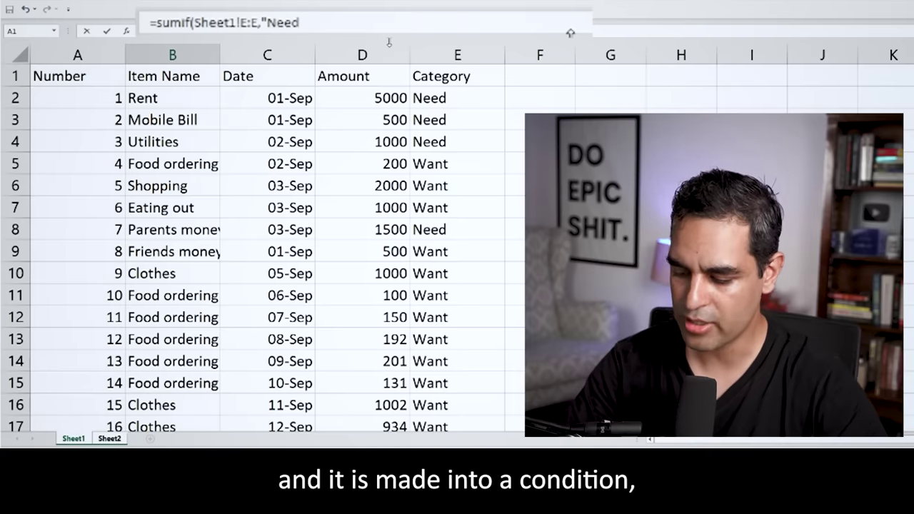
text(",)
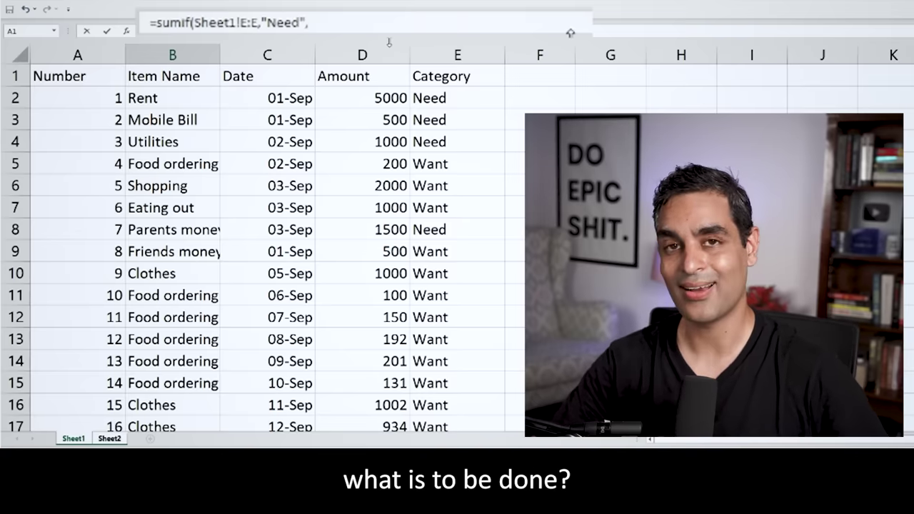
click(362, 55)
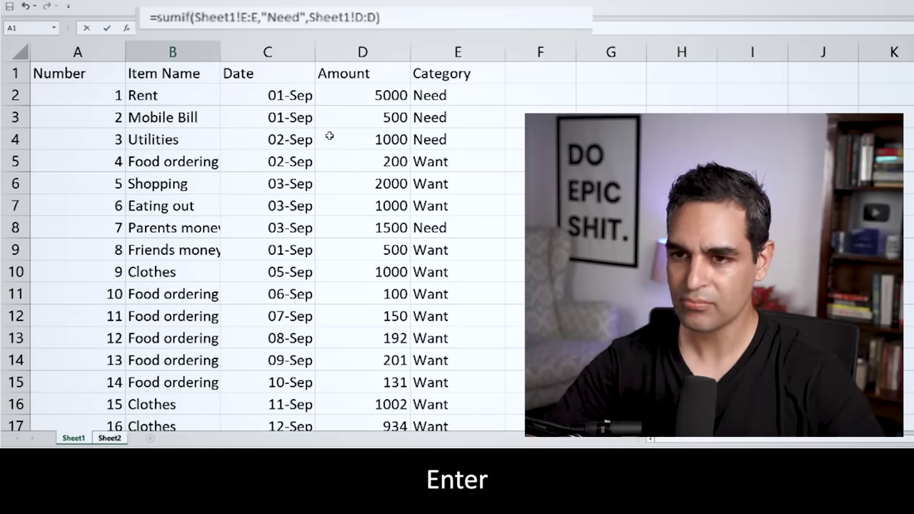
key(Return)
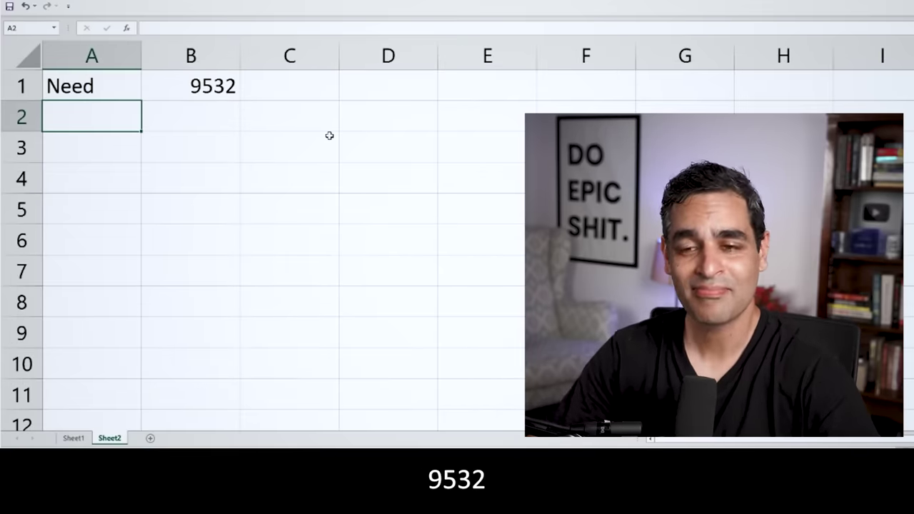
text(Want)
Enter the labels Want in A2 and Investment in A3.
key(Return)
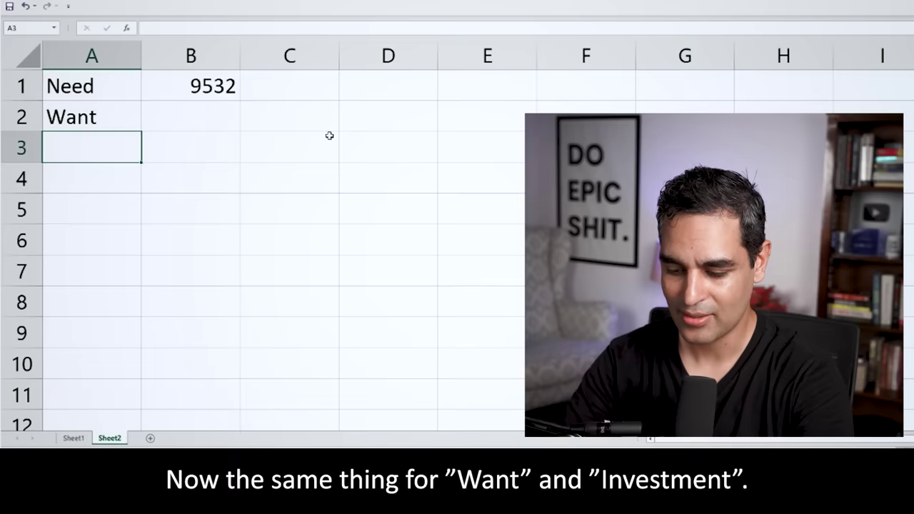
text(Investment)
key(Return)
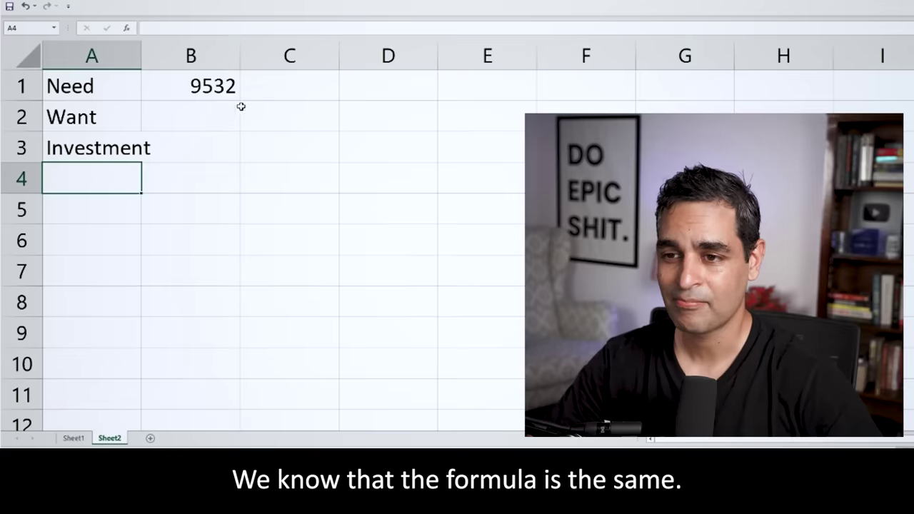
click(206, 127)
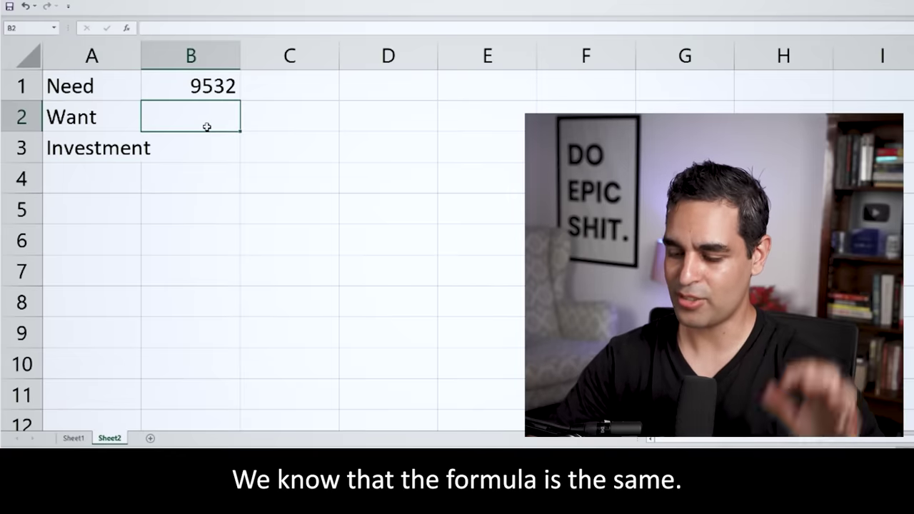
Build =SUMIF(Sheet1!E:E,Sheet2!A2,Sheet1!D:D) in B2, using Category as criteria and Amount as sum range.
text(=sumif()
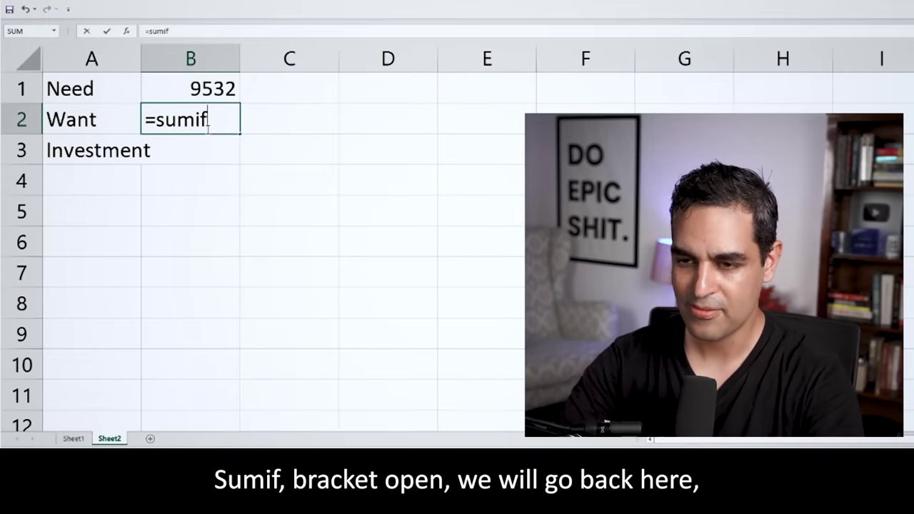
click(74, 439)
click(449, 50)
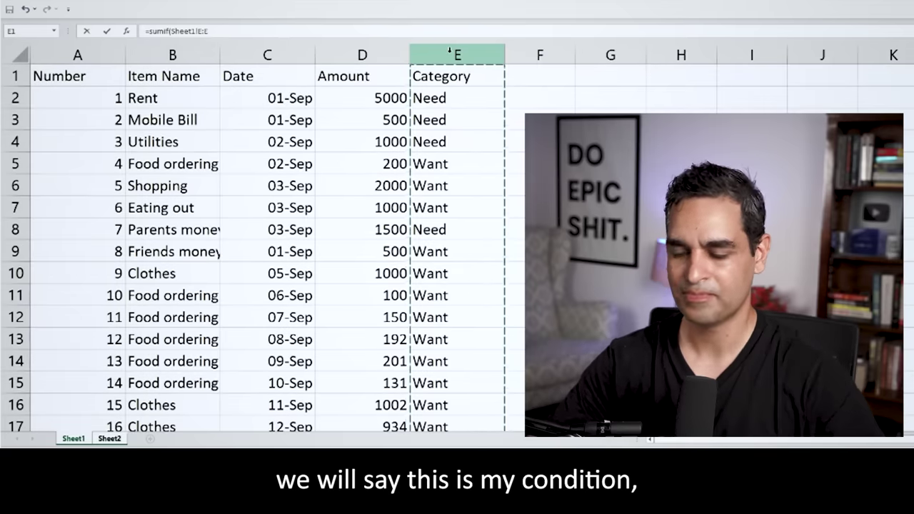
text(,)
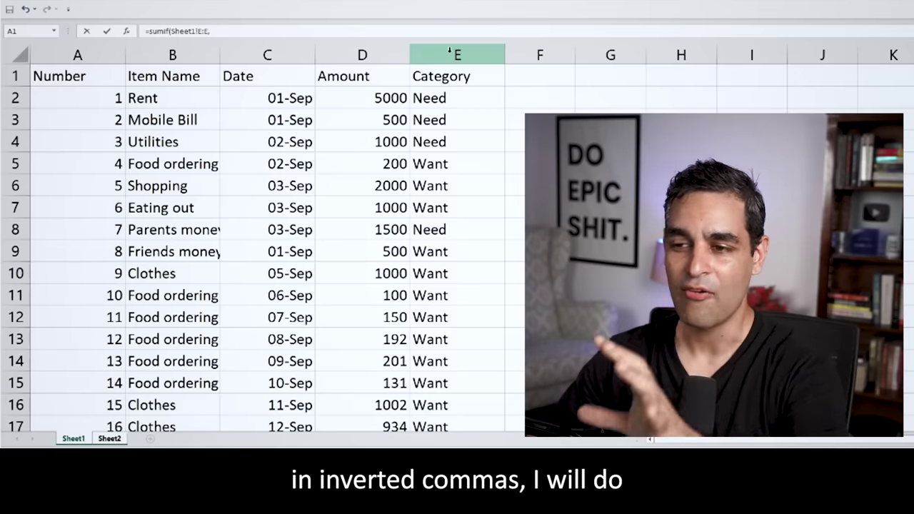
click(109, 438)
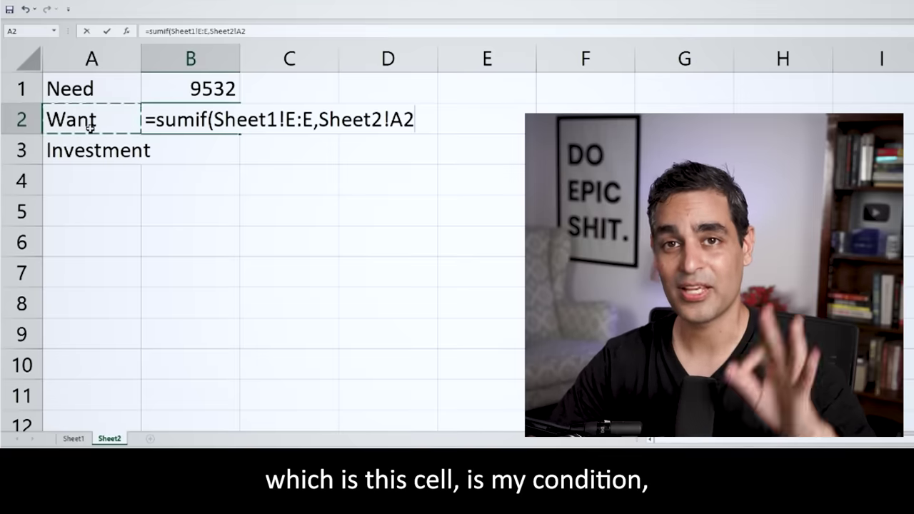
text(,)
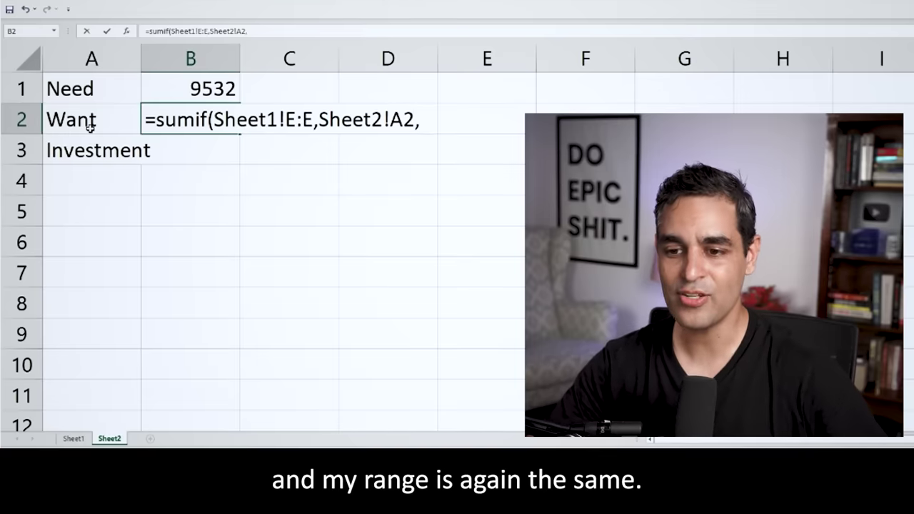
click(61, 437)
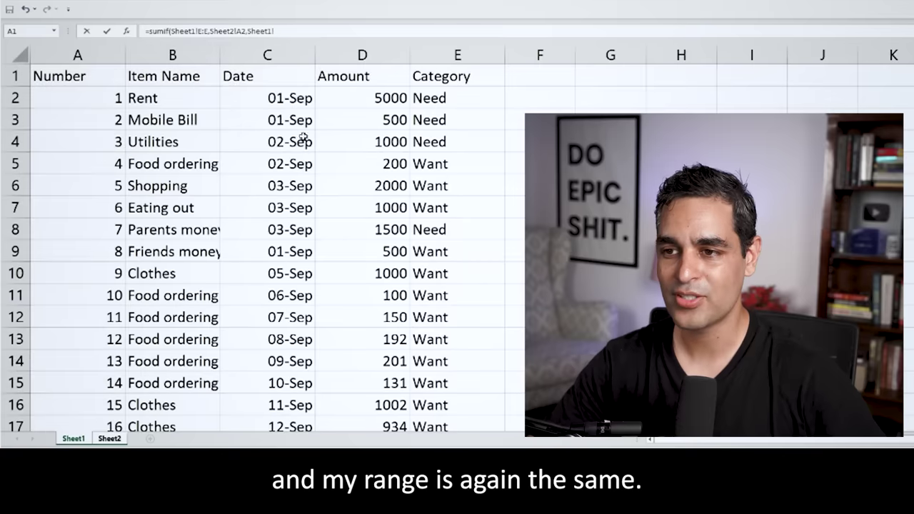
click(362, 56)
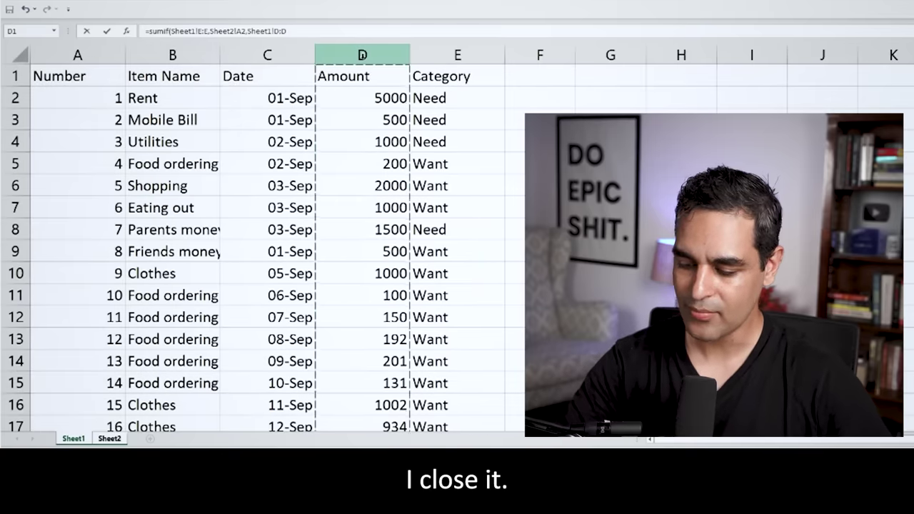
text())
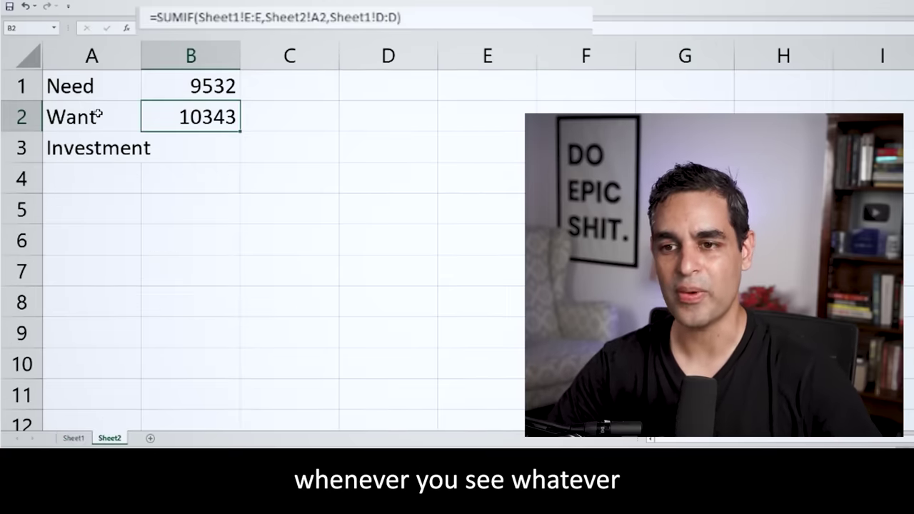
Review the Want label in A2 and the finished B2 formula showing 10343.
click(92, 118)
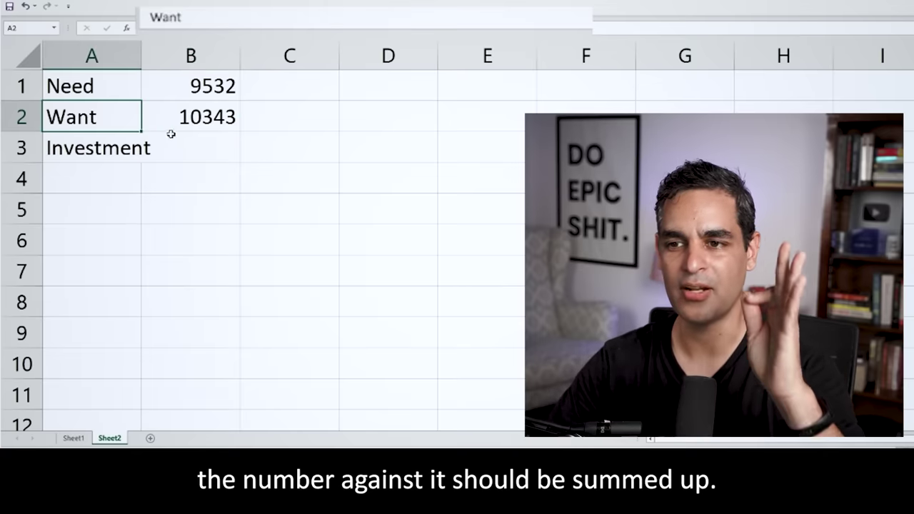
click(203, 115)
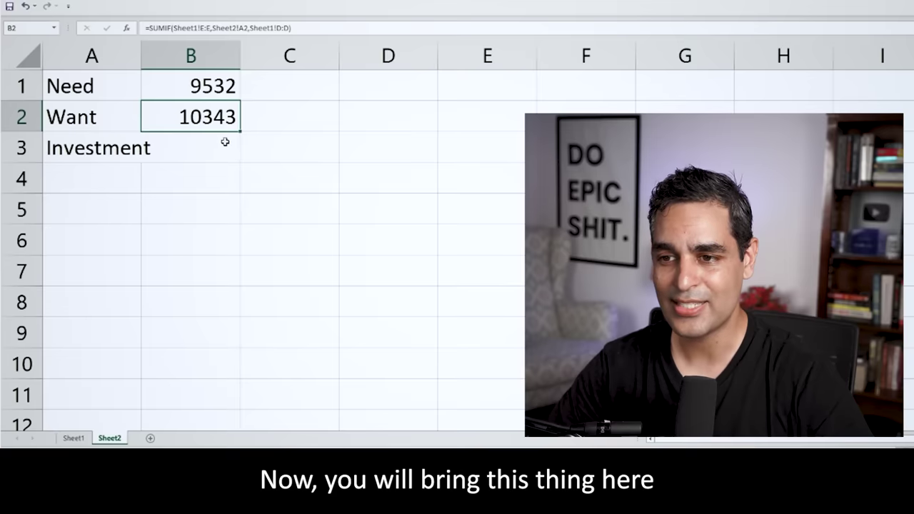
click(225, 143)
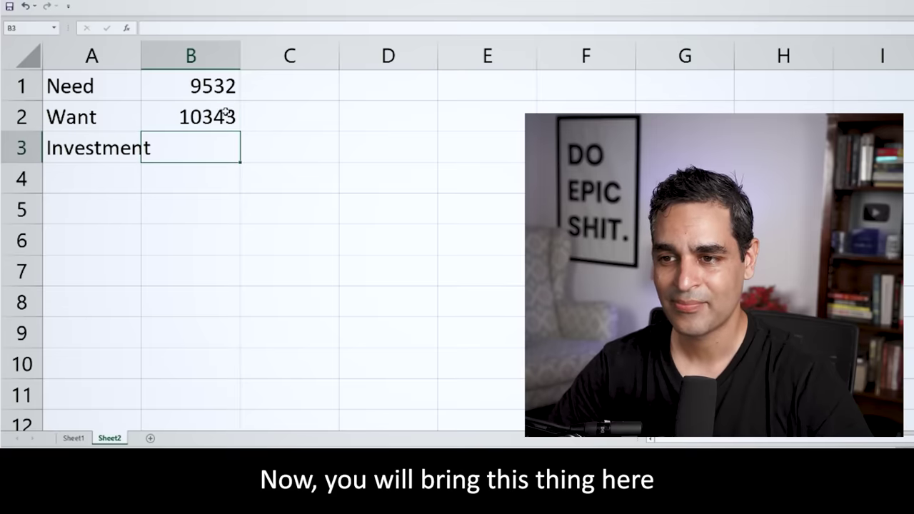
Enter =SUMIF(Sheet1!E:E,Sheet2!A3,Sheet1!D:D) in B3 for the Investment total of 26533.
click(225, 113)
click(219, 143)
text(=)
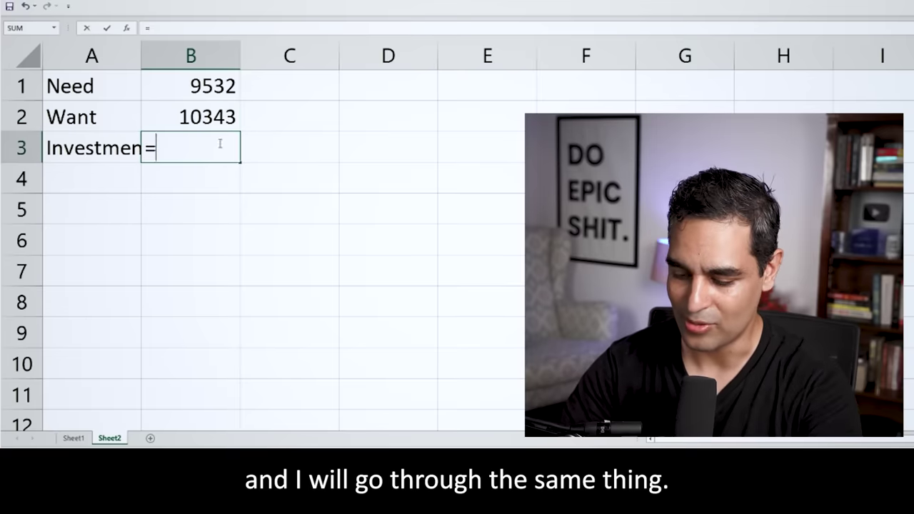
text(sumif()
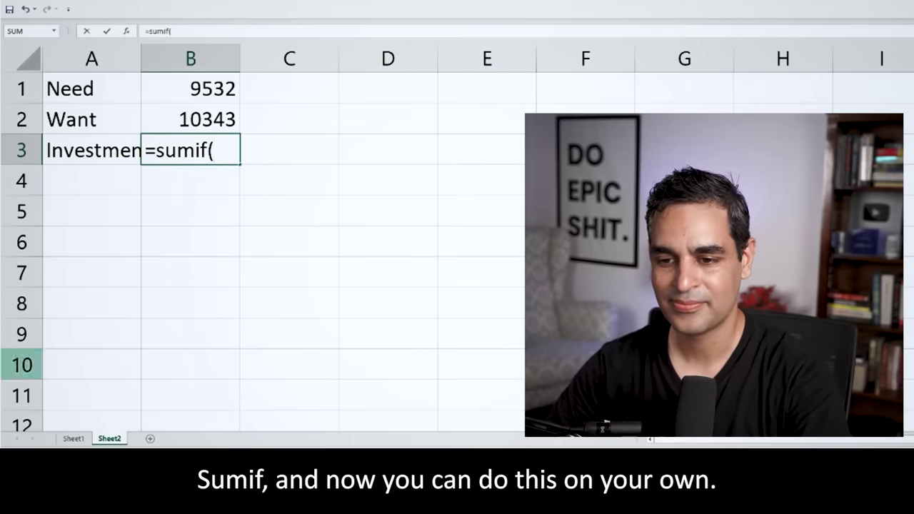
click(73, 438)
click(437, 55)
text(,)
click(107, 438)
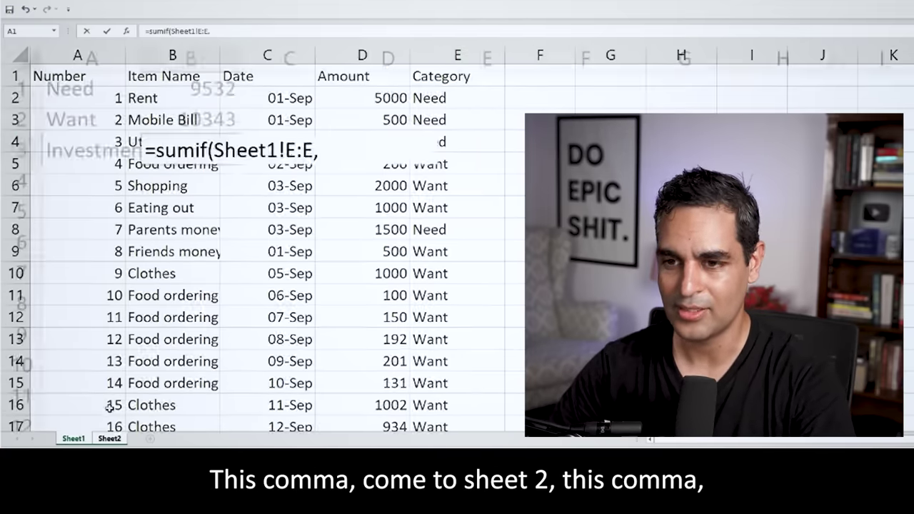
click(84, 158)
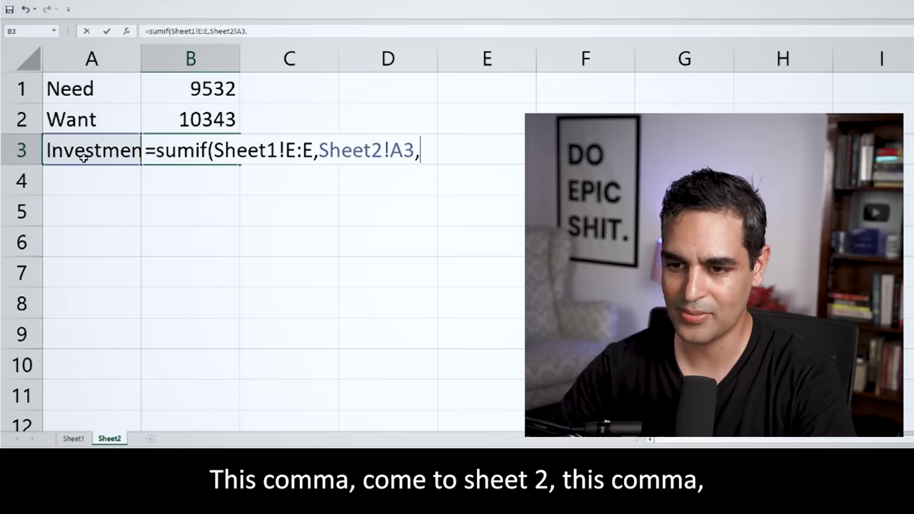
click(73, 438)
click(351, 50)
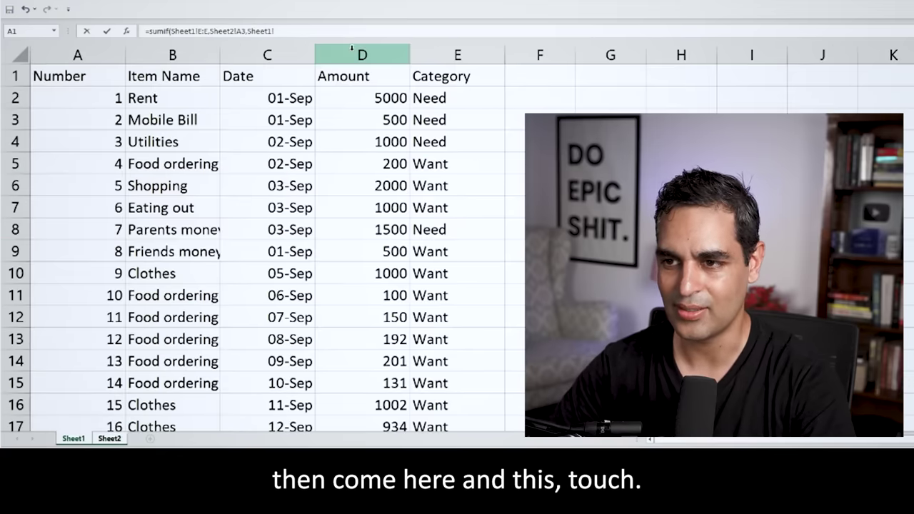
key(Return)
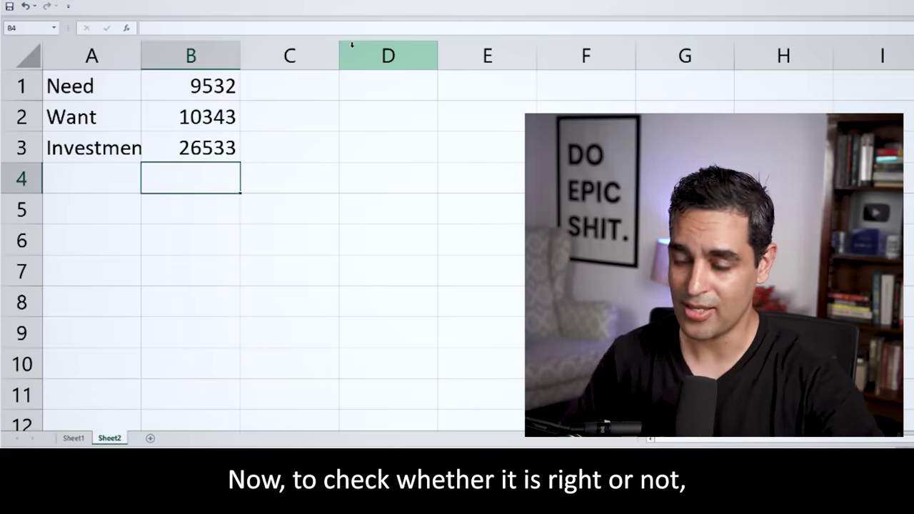
Start a grand total formula in B4 that sums B1:B3.
text(=sum()
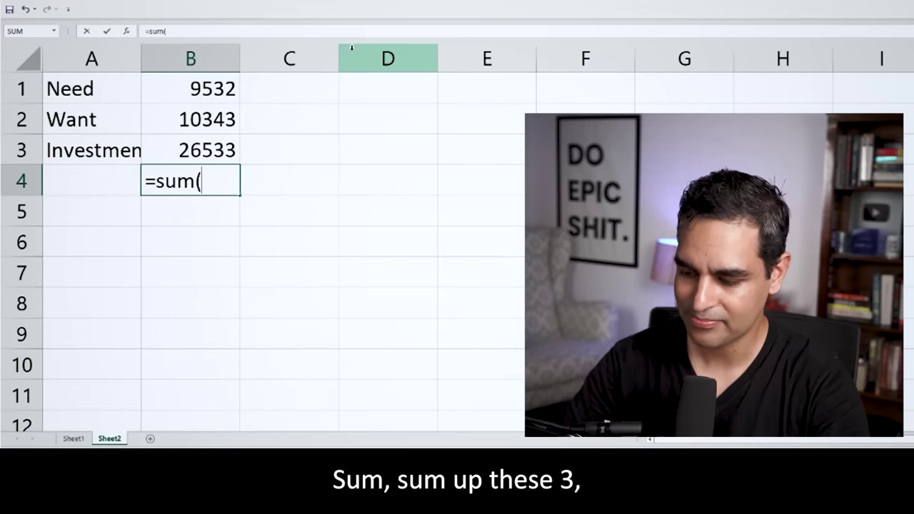
key(Up)
key(shift+Up)
key(shift+Up)
Commit the 46408 grand total in B4 and verify it against Sheet1's Amount total in D28.
key(Return)
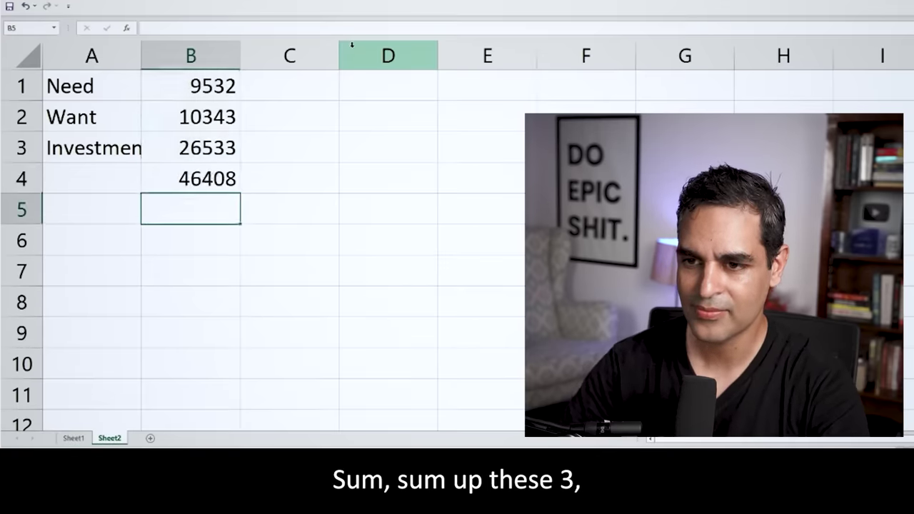
click(74, 438)
scroll(386, 249, down, 12)
scroll(394, 259, up, 5)
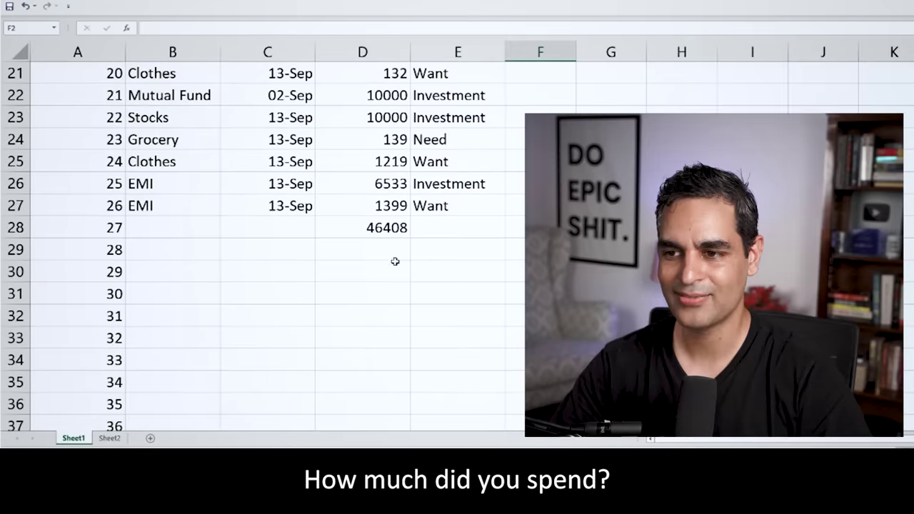
click(373, 229)
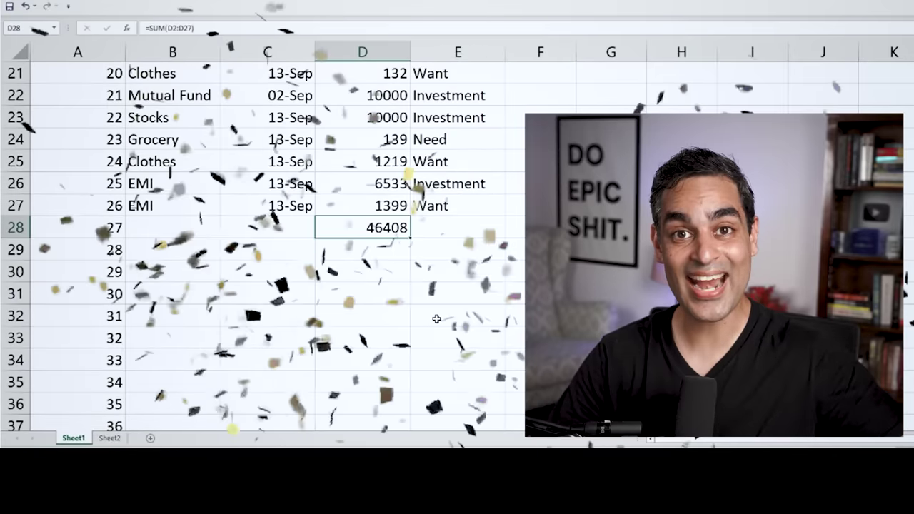
scroll(436, 318, up, 7)
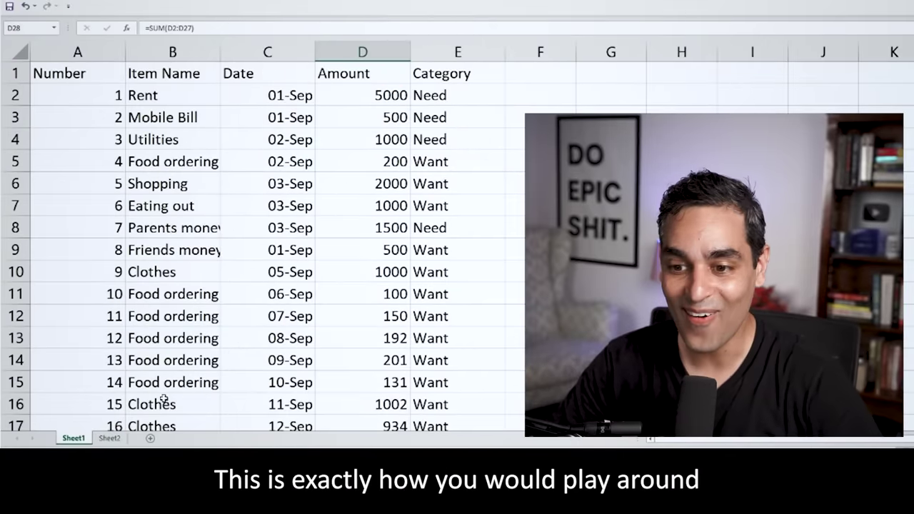
click(110, 438)
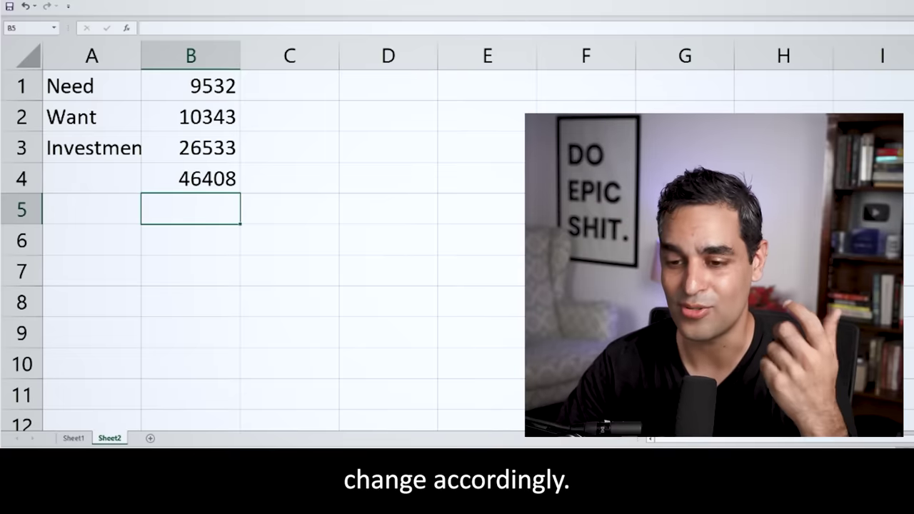
On a new Sheet3, enter Years of Investment 10 and Rate of Return 12%.
click(150, 438)
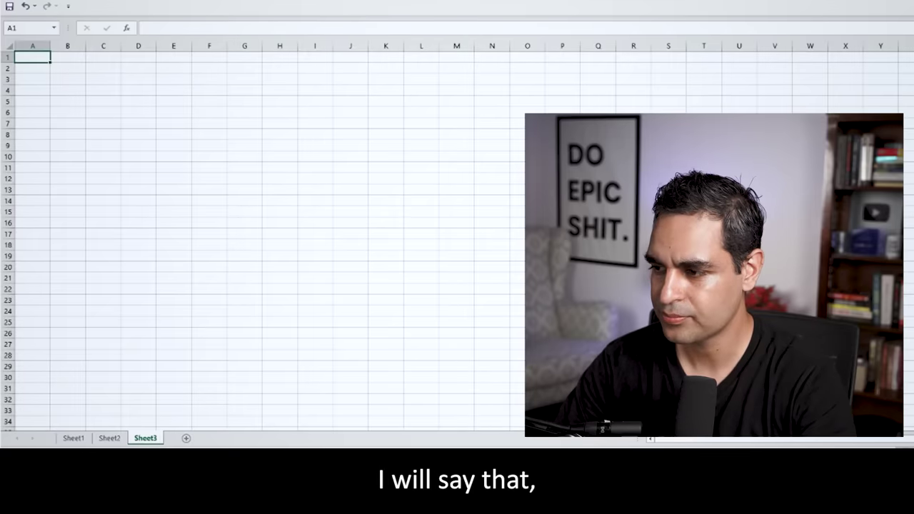
scroll(257, 235, up, 3)
scroll(257, 236, up, 1)
scroll(257, 235, up, 2)
scroll(257, 235, up, 2)
scroll(418, 241, up, 1)
scroll(418, 241, up, 2)
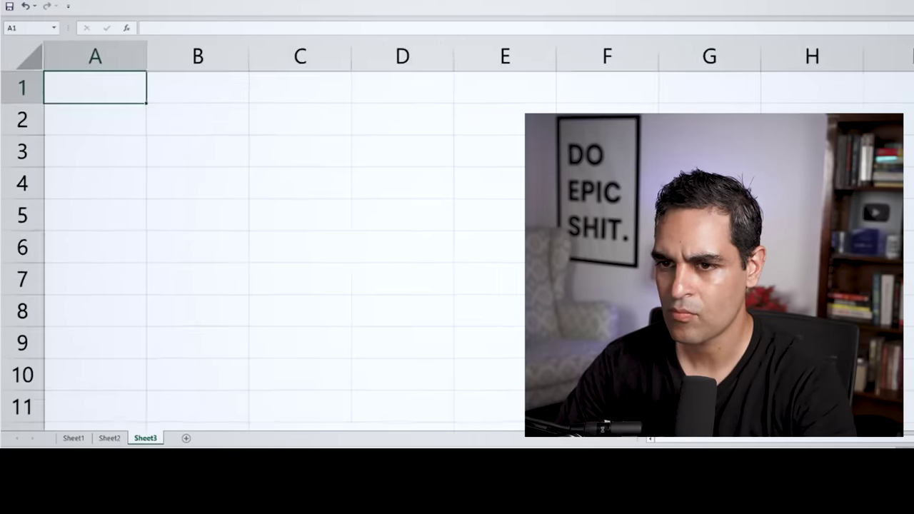
text(Years of)
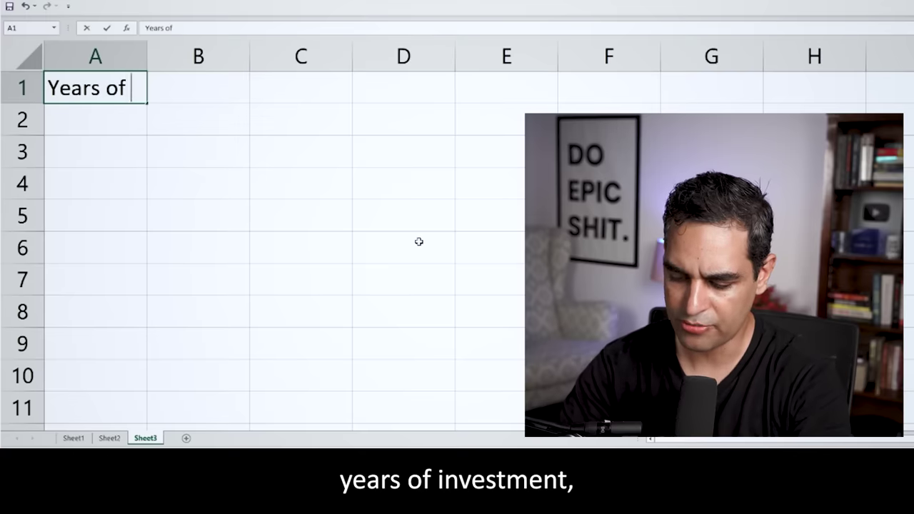
text(t)
key(Tab)
key(Tab)
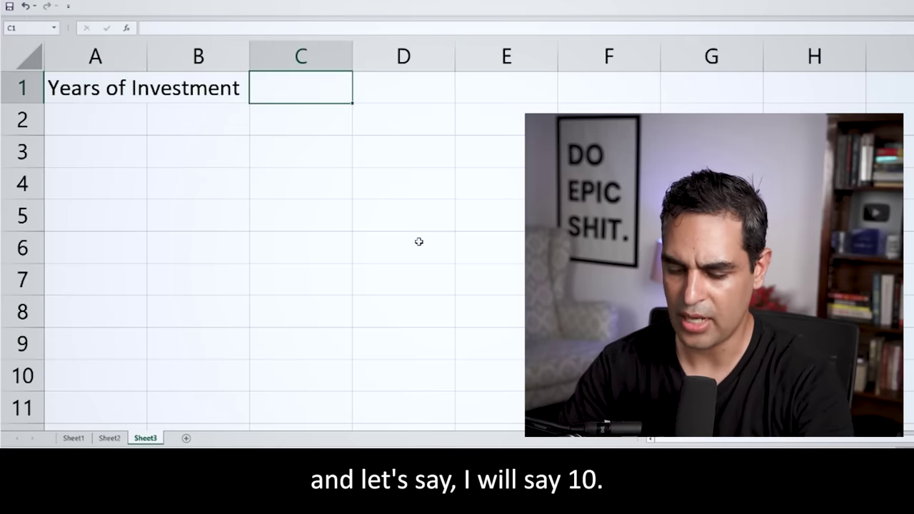
text(10)
key(Return)
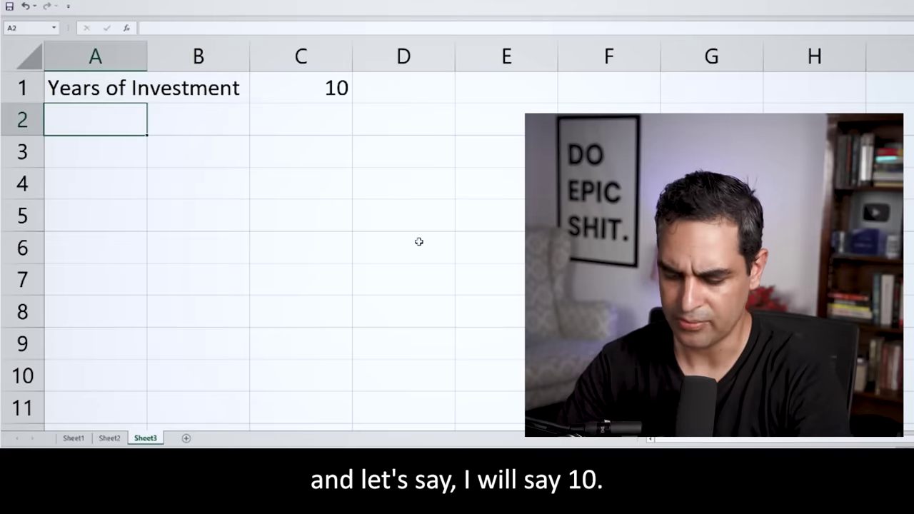
text(ate of Return)
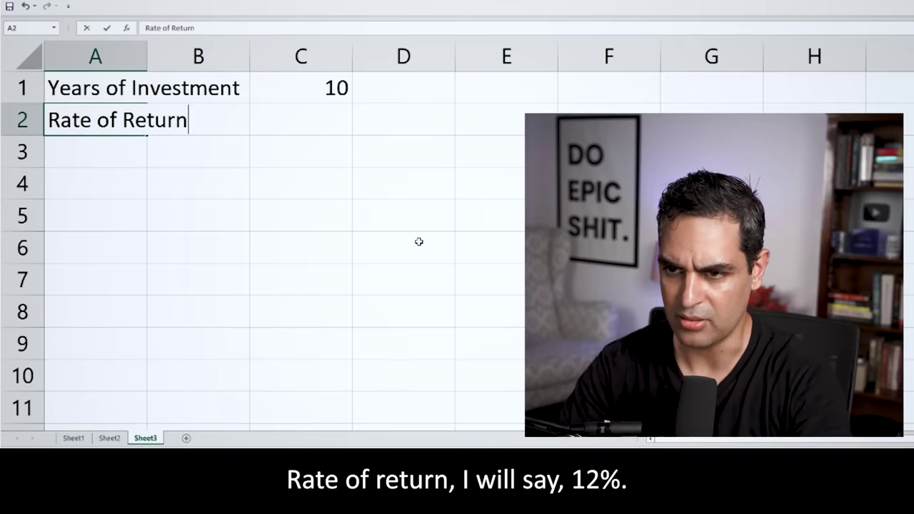
key(Tab)
key(Tab)
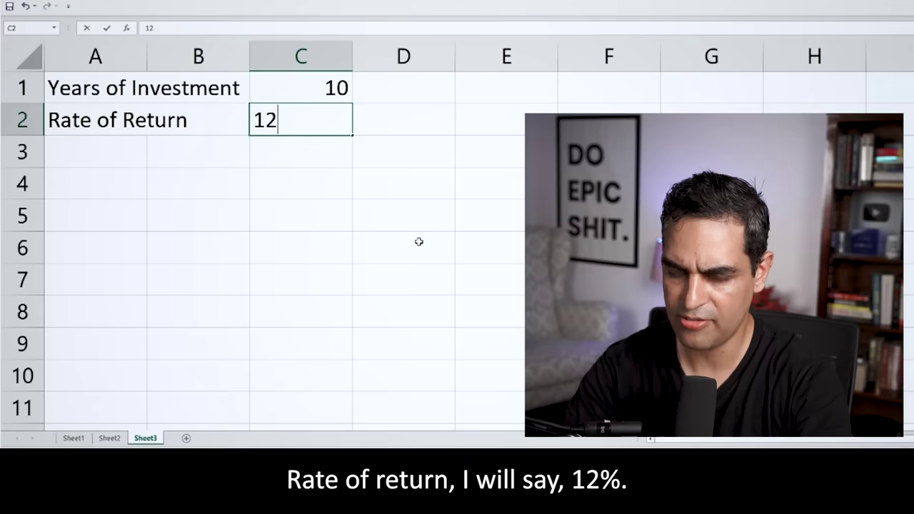
text(%)
key(Return)
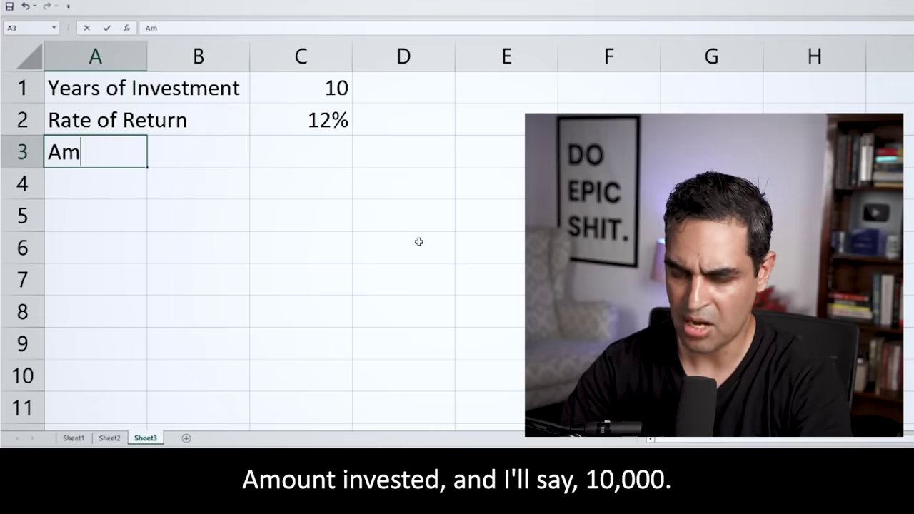
text(Amount Investe)
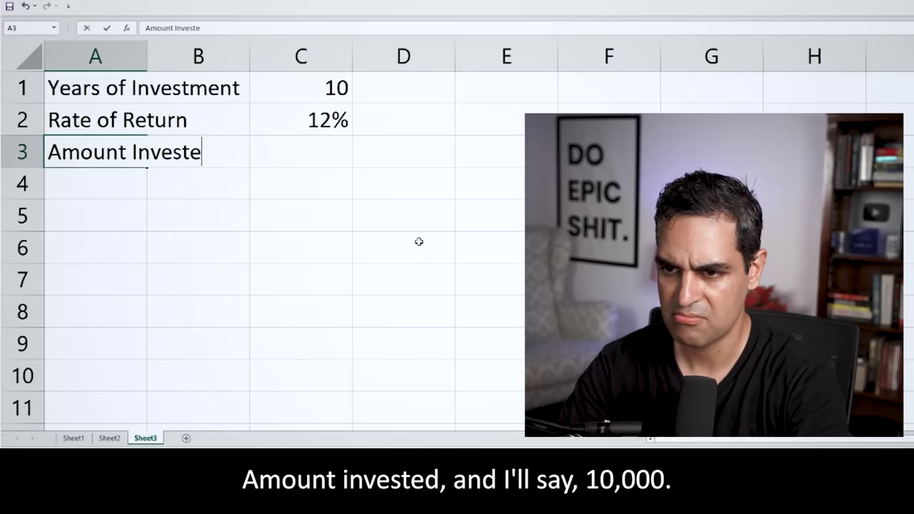
Add Amount Invested with 10000 and an End Amount label below it.
text(d)
key(Tab)
key(Tab)
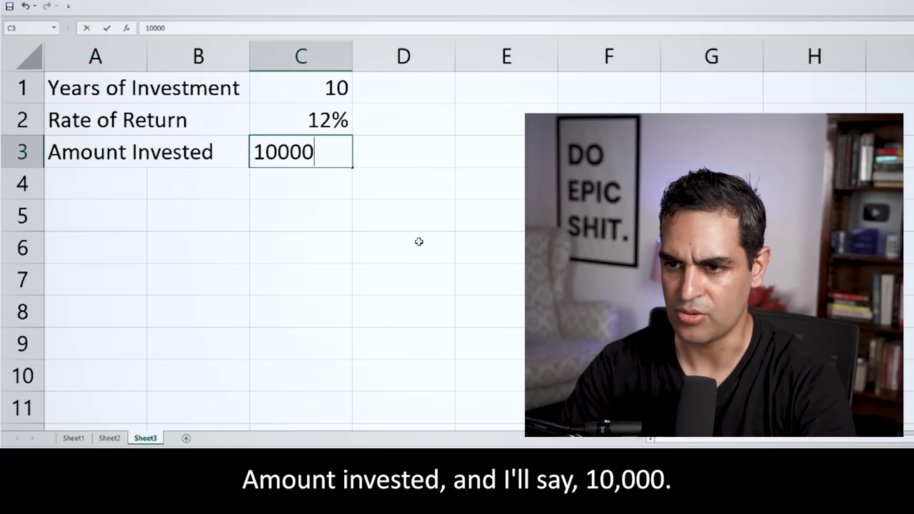
key(Return)
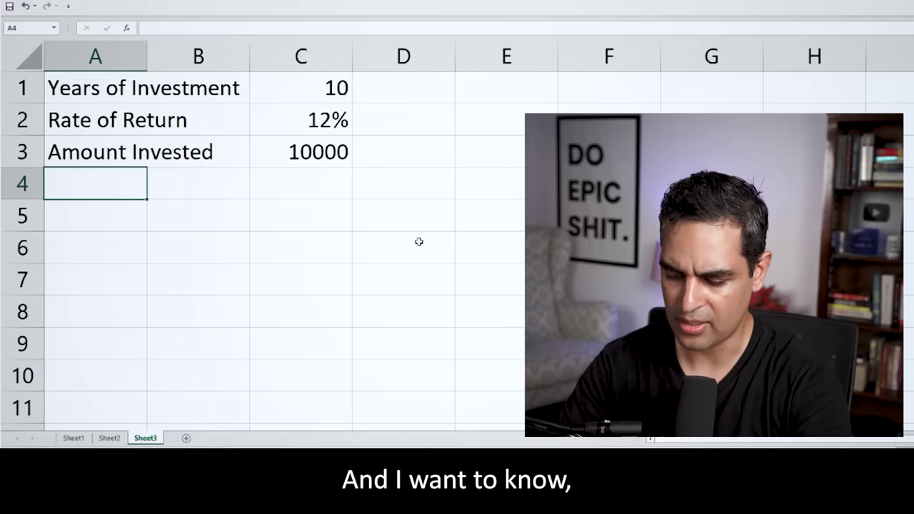
text(End Amo)
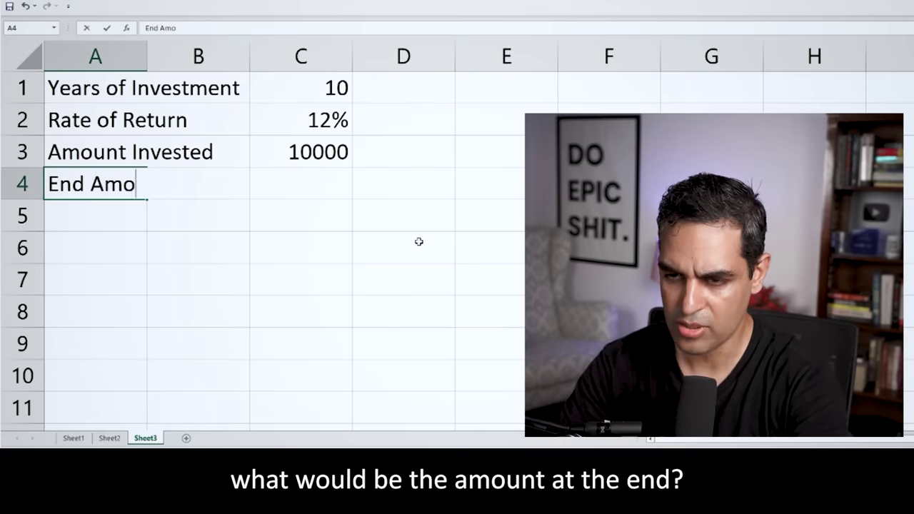
text(unt)
key(Tab)
key(Tab)
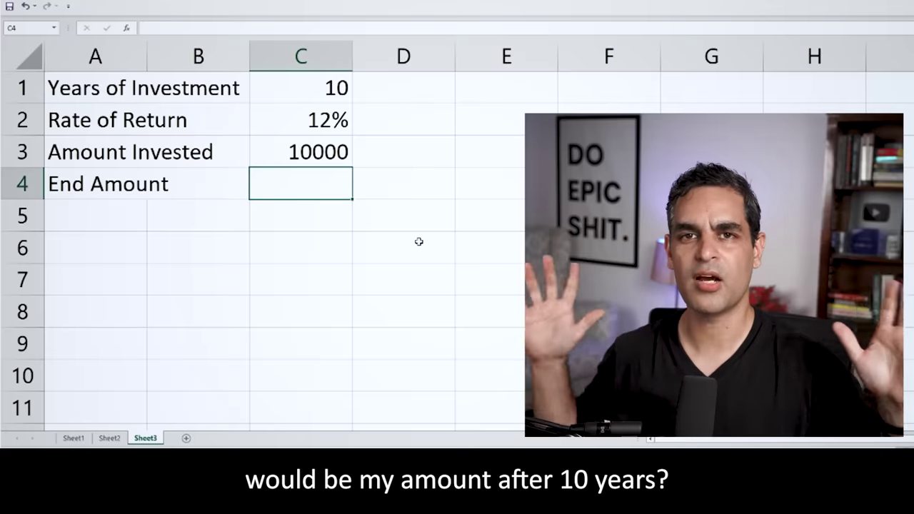
Enter =C3*(1+C2)^C1 in C4 to compute the end amount of 31058.5.
key(F2)
text(=)
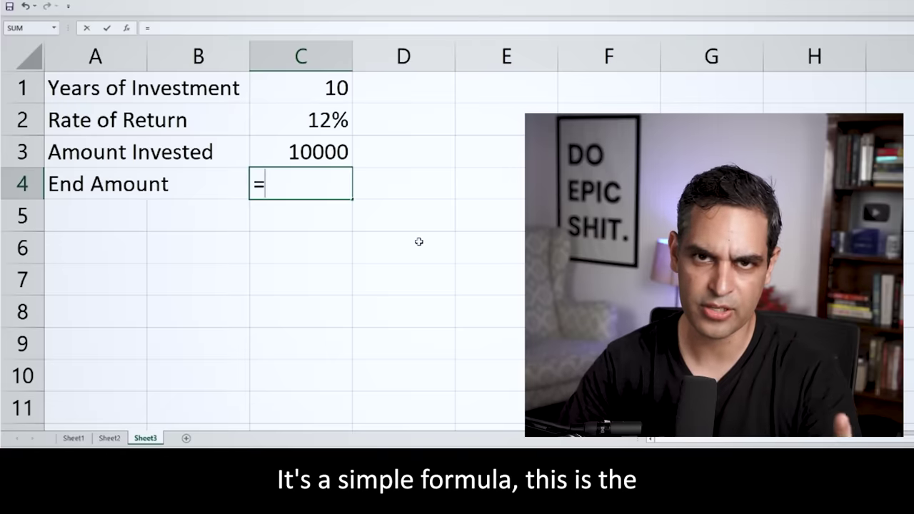
key(Up)
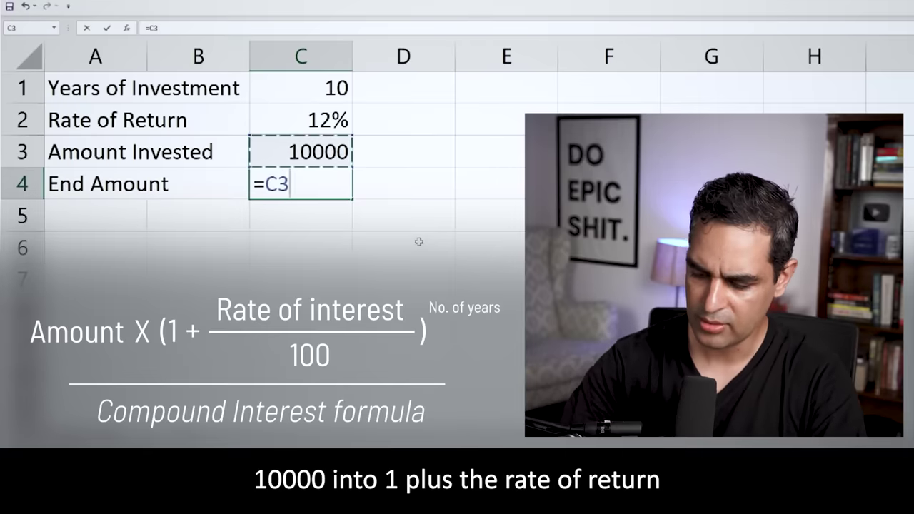
text(*)
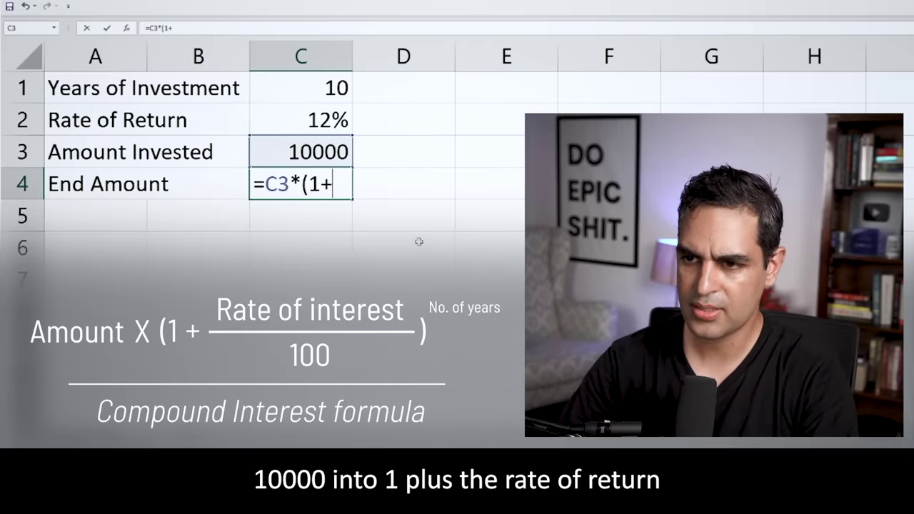
key(Up)
key(Up)
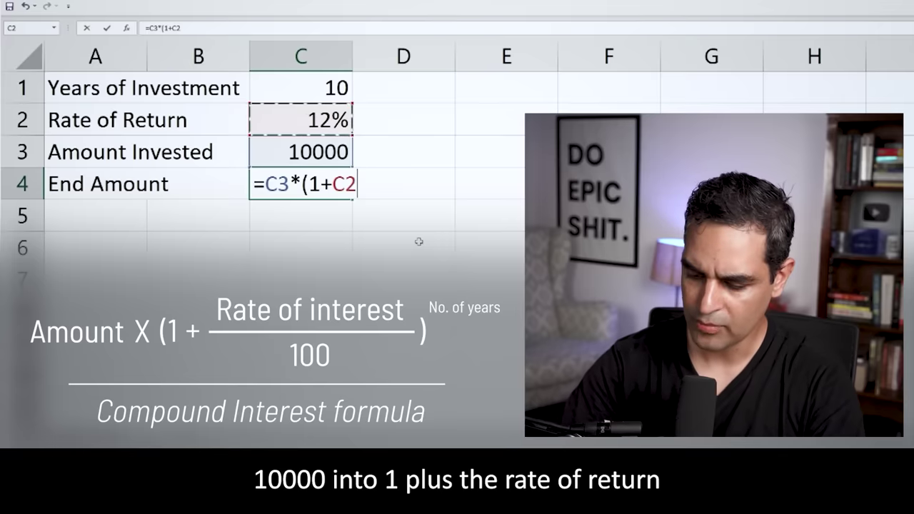
text()^)
key(Up)
key(Up)
key(Up)
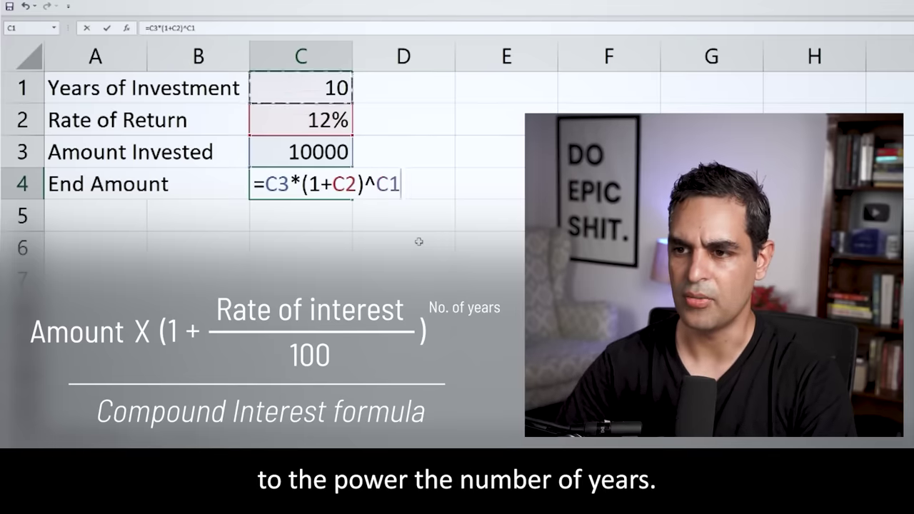
key(Return)
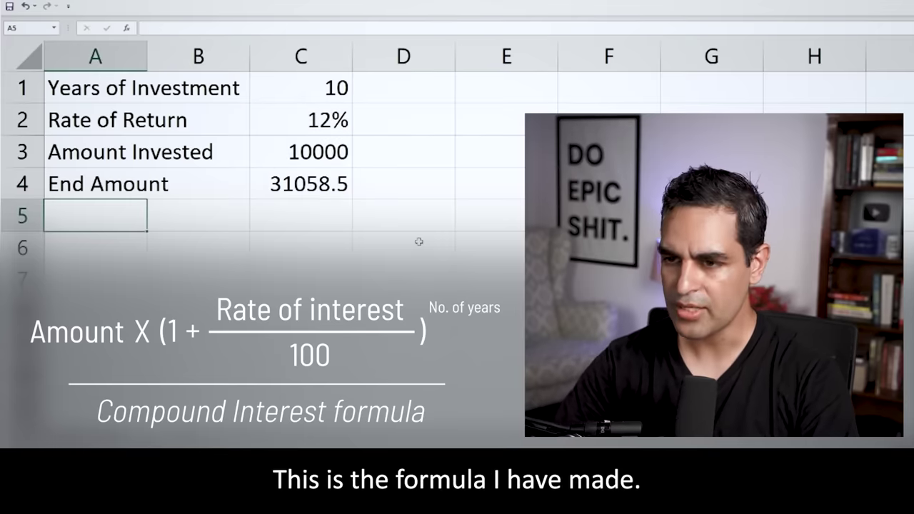
Review the C4 compound-interest formula in the formula bar without changing it.
key(Up)
key(Right)
key(Right)
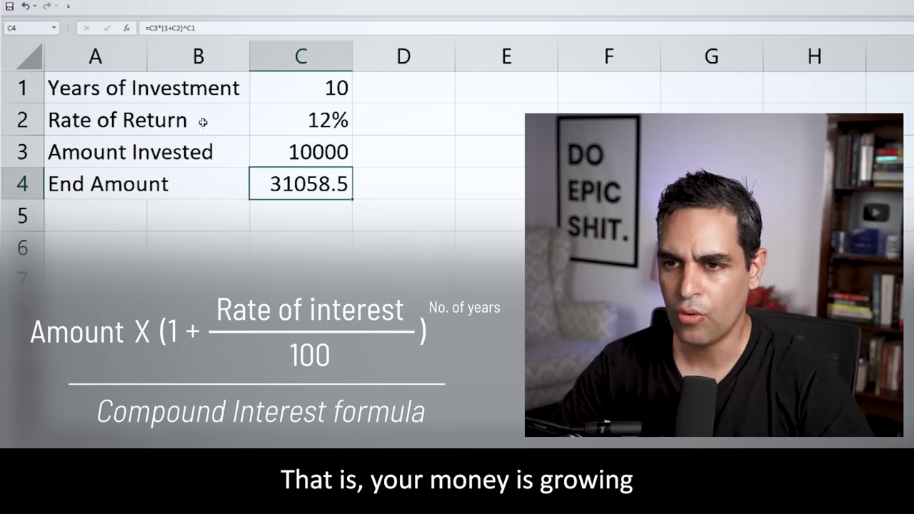
click(171, 30)
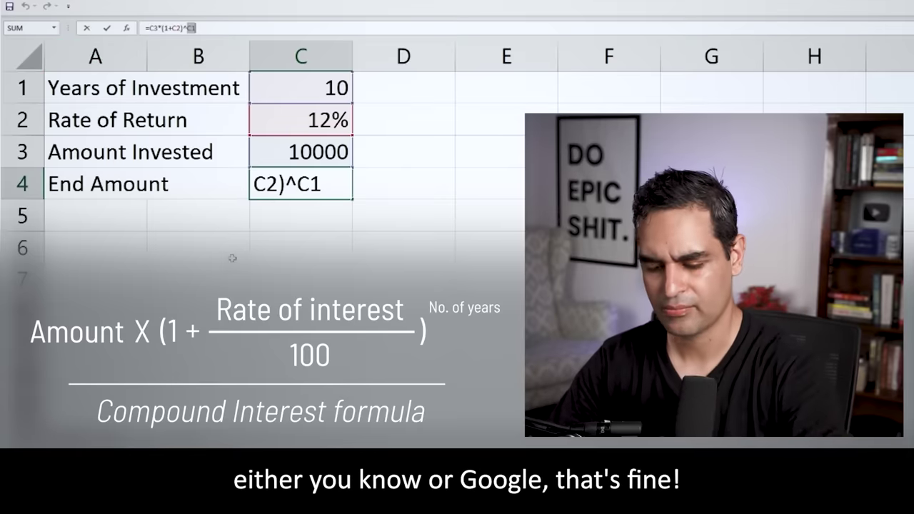
key(ctrl+Return)
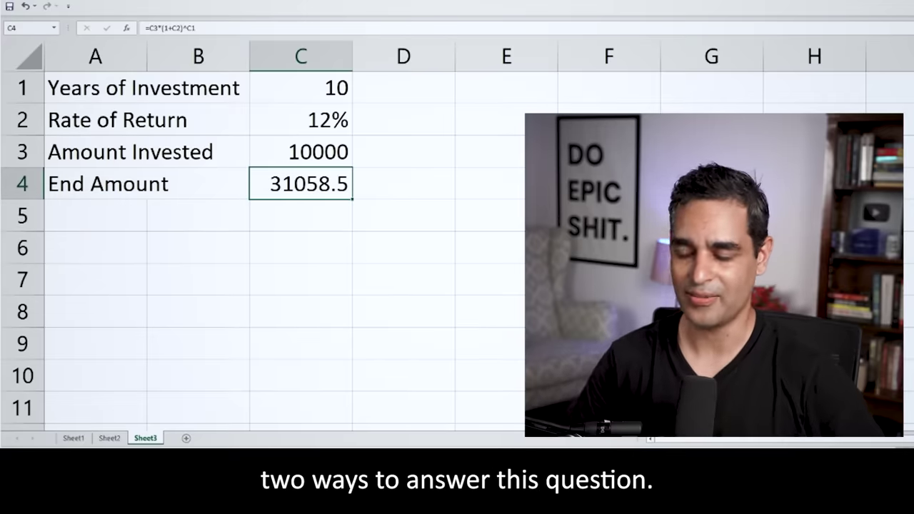
Enter the hard-coded formula =10000*(1+12%)^10 in C5.
click(301, 215)
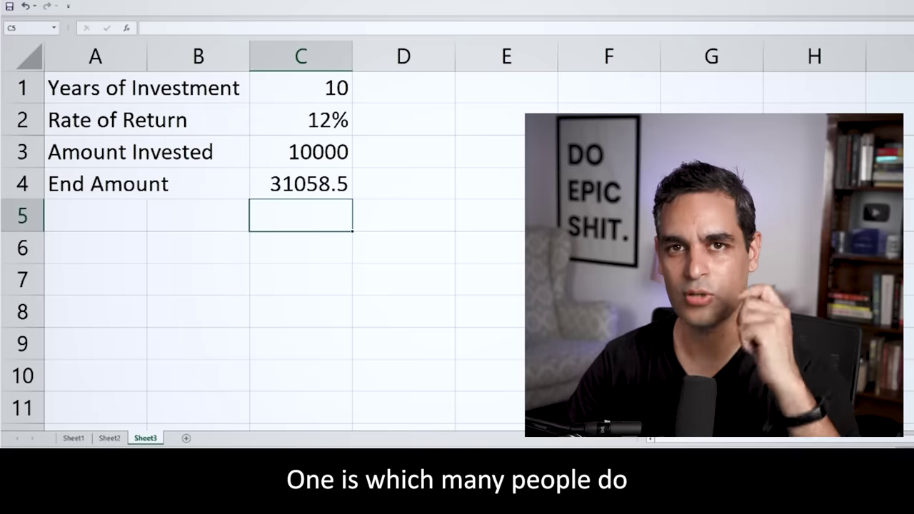
text(=)
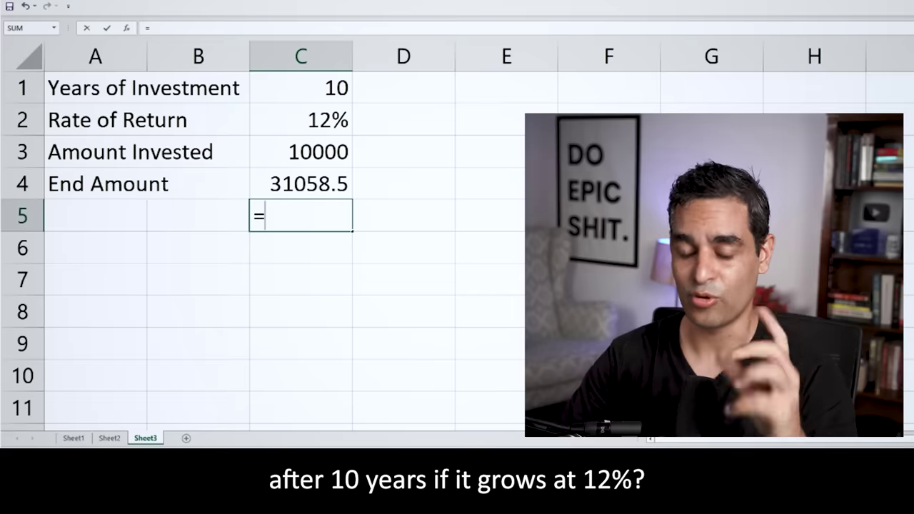
text(10000*(1+12%)^10)
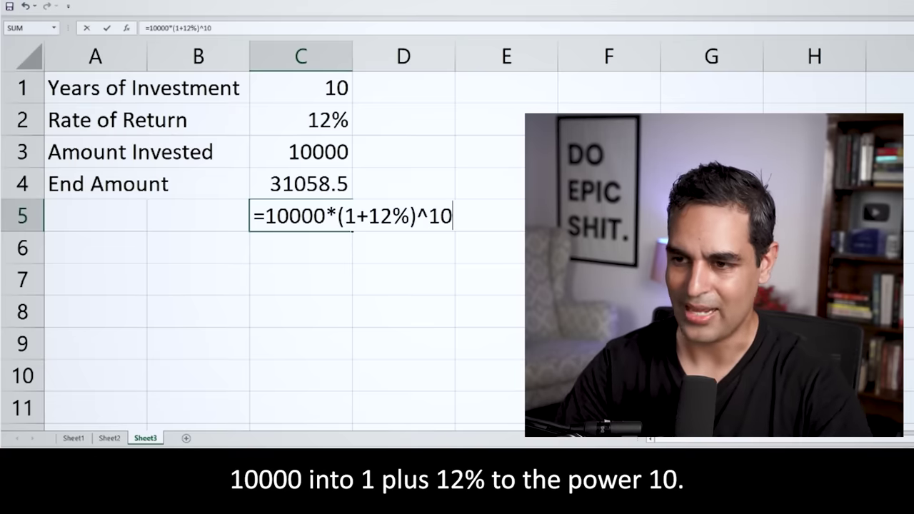
key(Return)
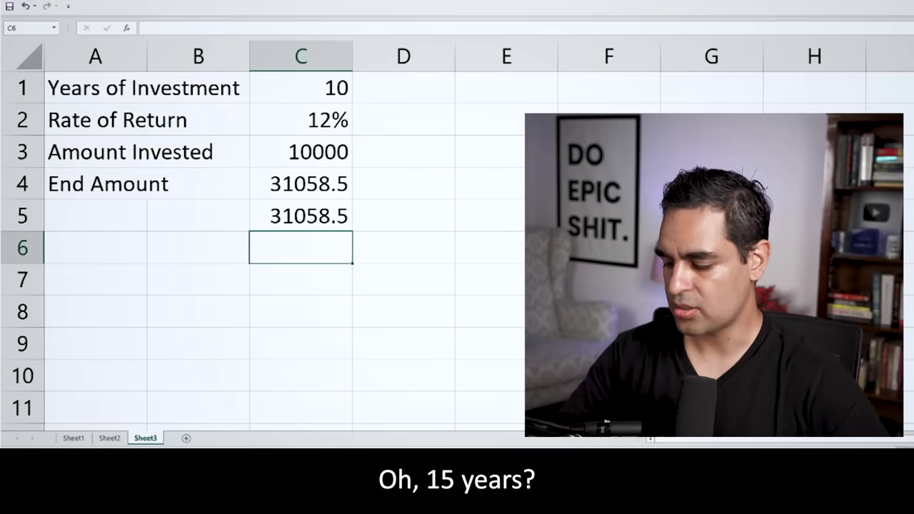
Revise the C5 formula to 15 years and 15%, giving 81370.6.
click(301, 216)
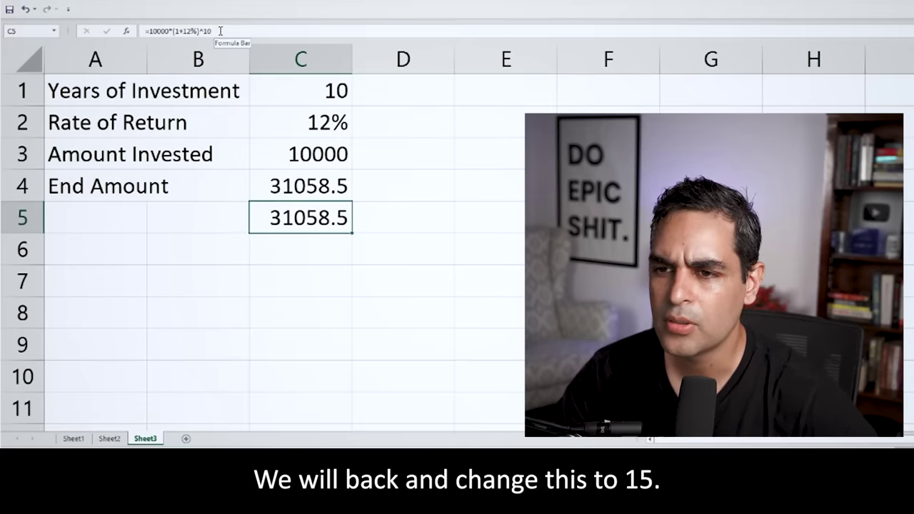
click(220, 30)
text(5)
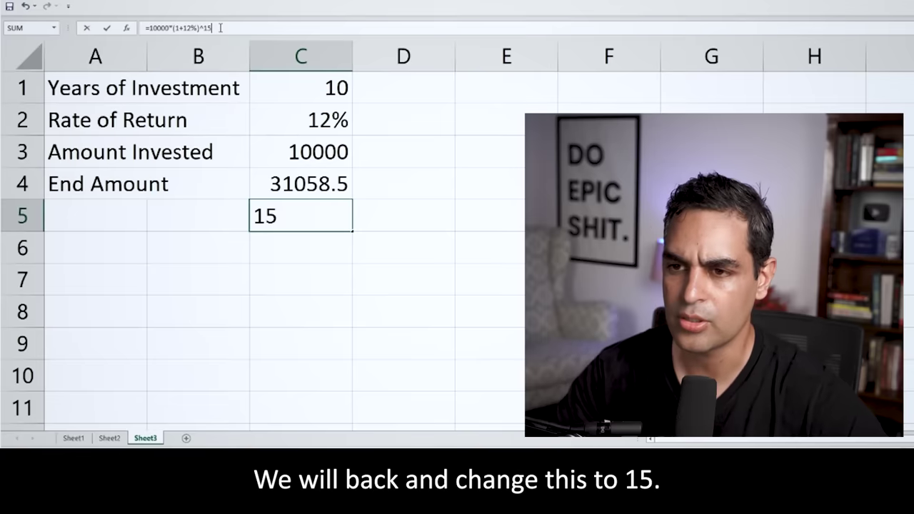
key(Return)
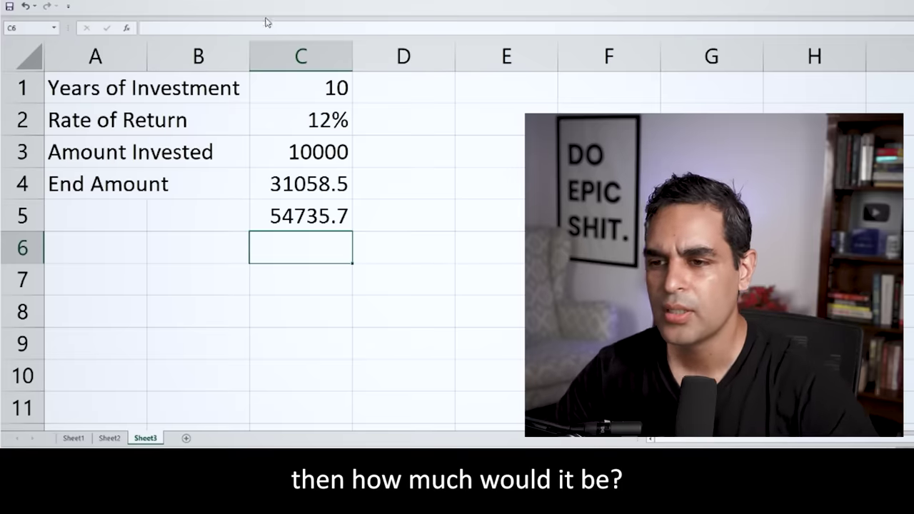
click(284, 221)
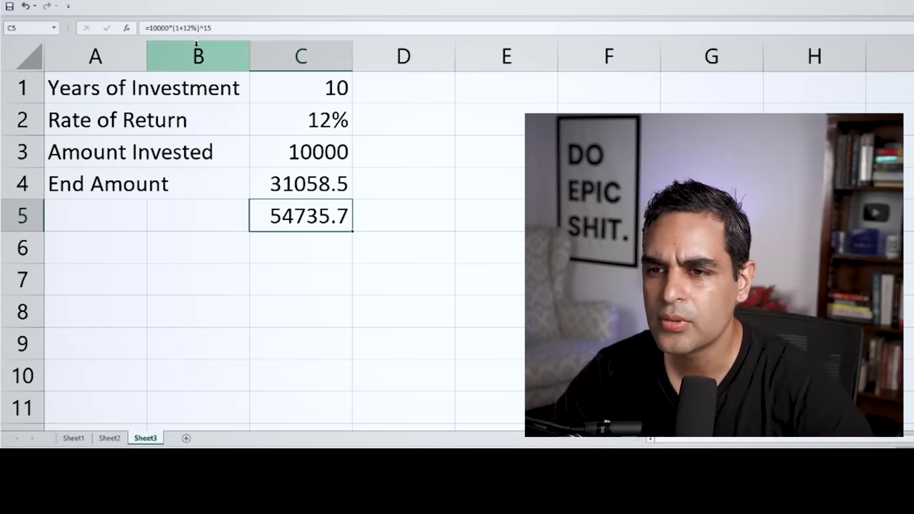
text(5)
key(Return)
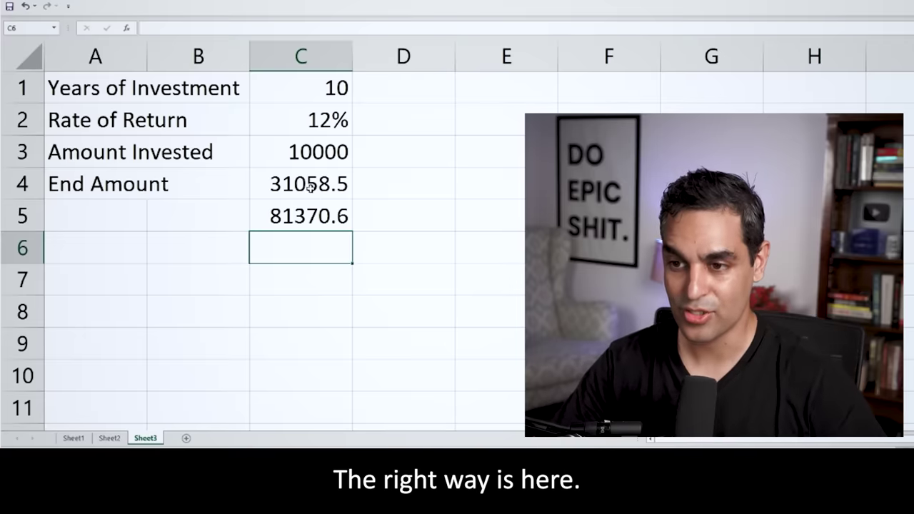
Change Years of Investment in C1 to 15 and Rate of Return in C2 to 15%, so End Amount becomes 81370.6.
click(310, 184)
click(314, 91)
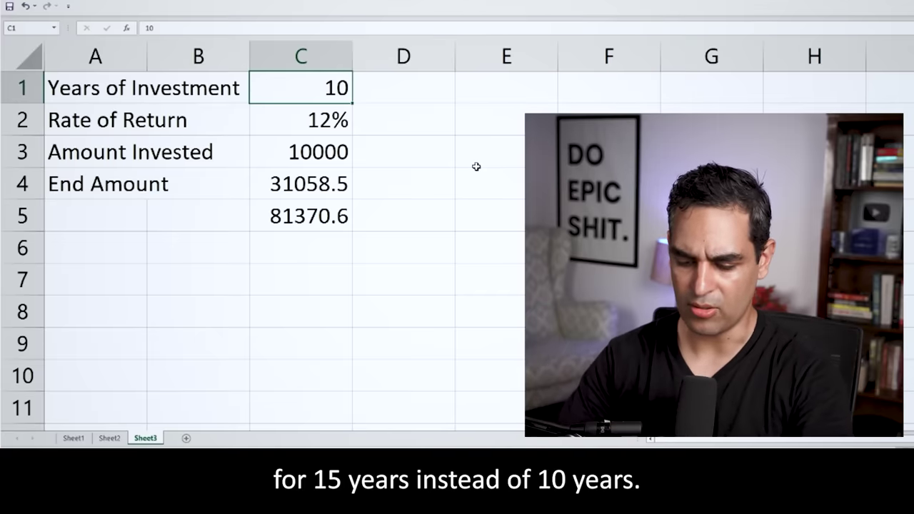
text(15)
key(Return)
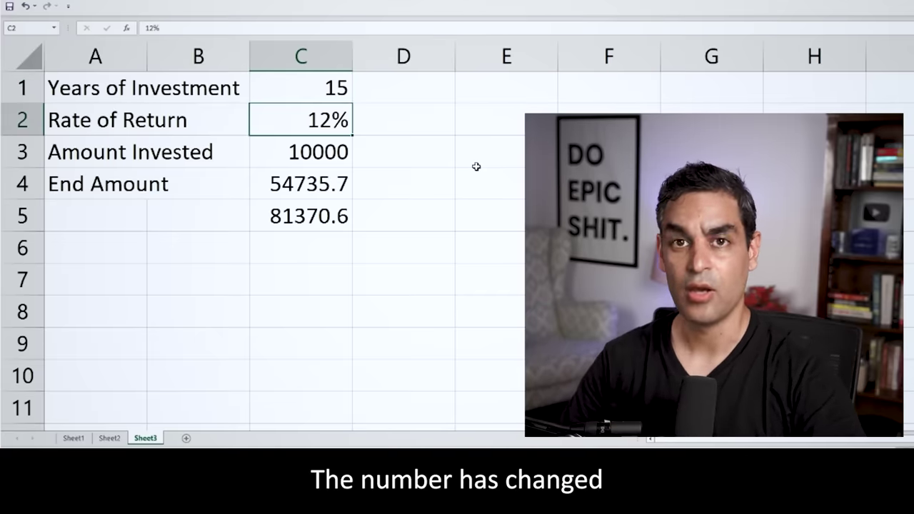
text(15)
key(Return)
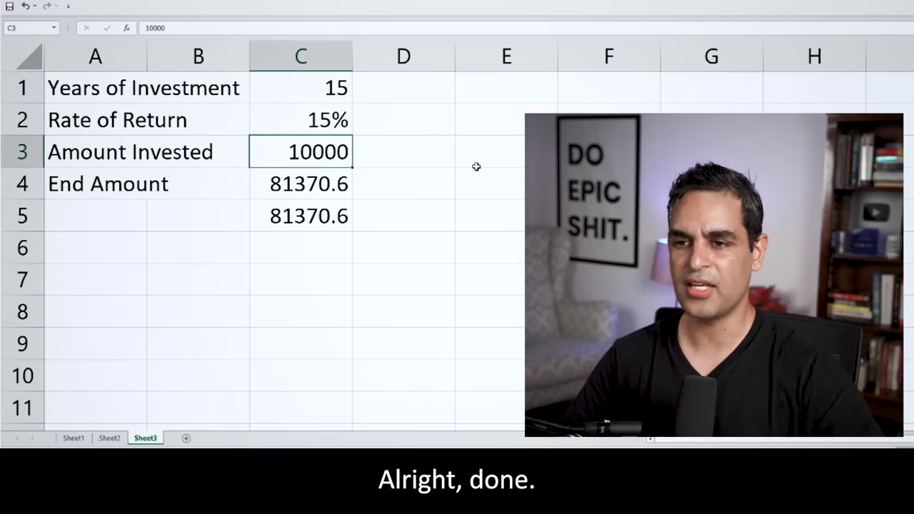